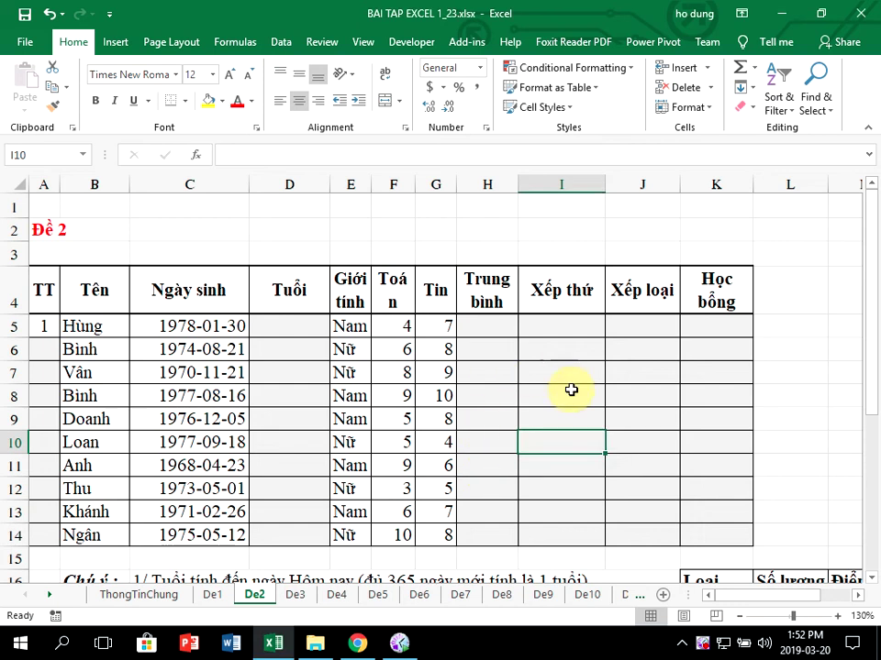
Number the TT cells A5:A14 from 1 to 10 by filling down a 1, 2 series.
{"action": "left_click", "coordinate": [55, 236]}
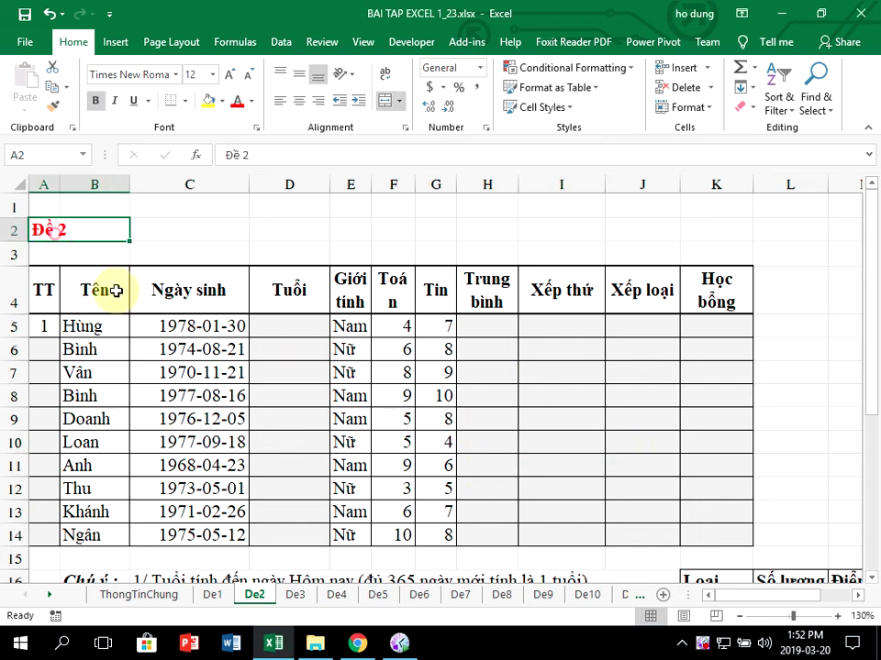
{"action": "left_click", "coordinate": [47, 327]}
{"action": "left_click", "coordinate": [42, 350]}
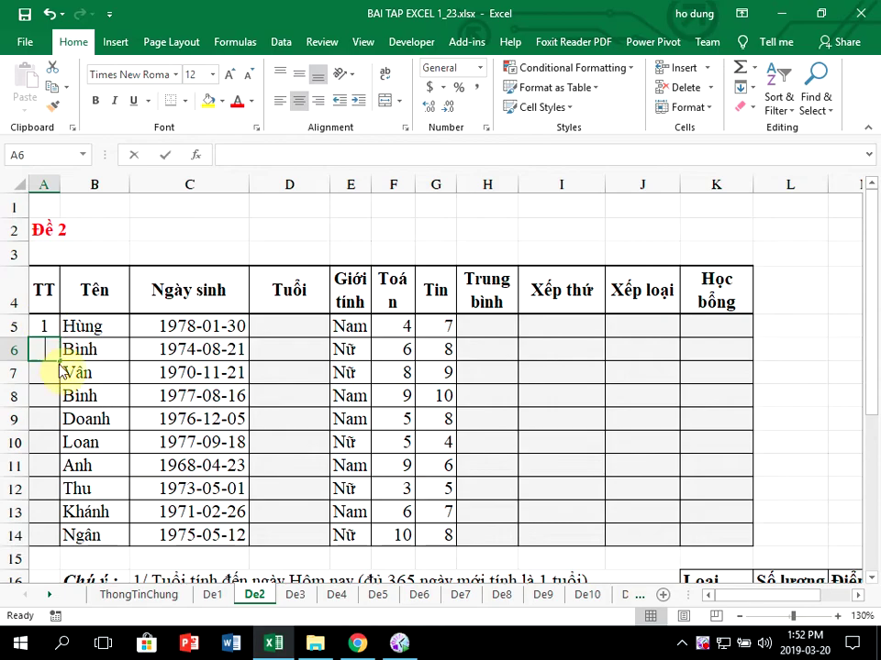
{"action": "type", "text": "2"}
{"action": "key", "text": "Return"}
{"action": "mouse_move", "coordinate": [44, 327]}
{"action": "left_mouse_down"}
{"action": "mouse_move", "coordinate": [43, 349]}
{"action": "mouse_move", "coordinate": [61, 362]}
{"action": "mouse_move", "coordinate": [62, 542]}
{"action": "left_mouse_up"}
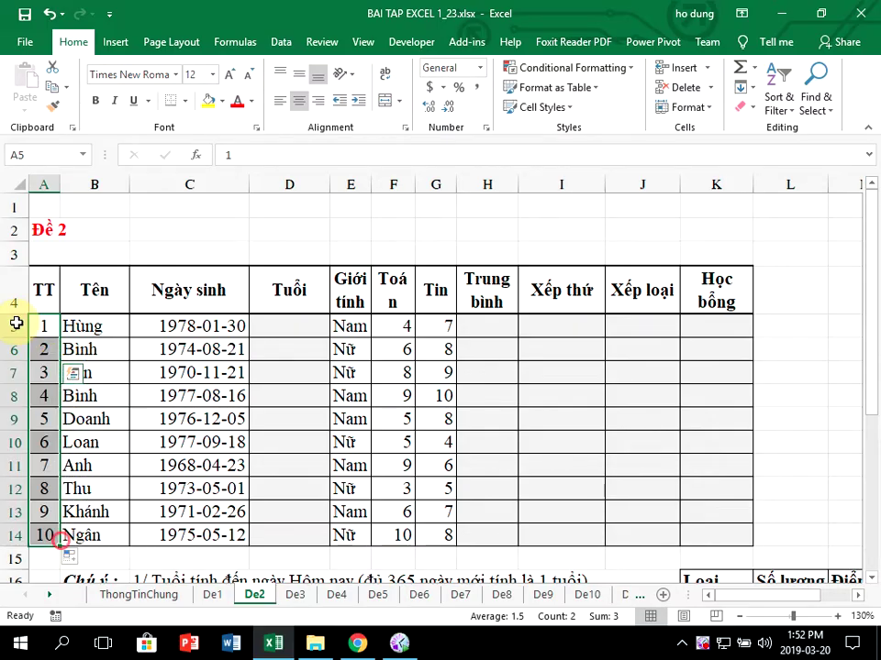
{"action": "left_click", "coordinate": [293, 332]}
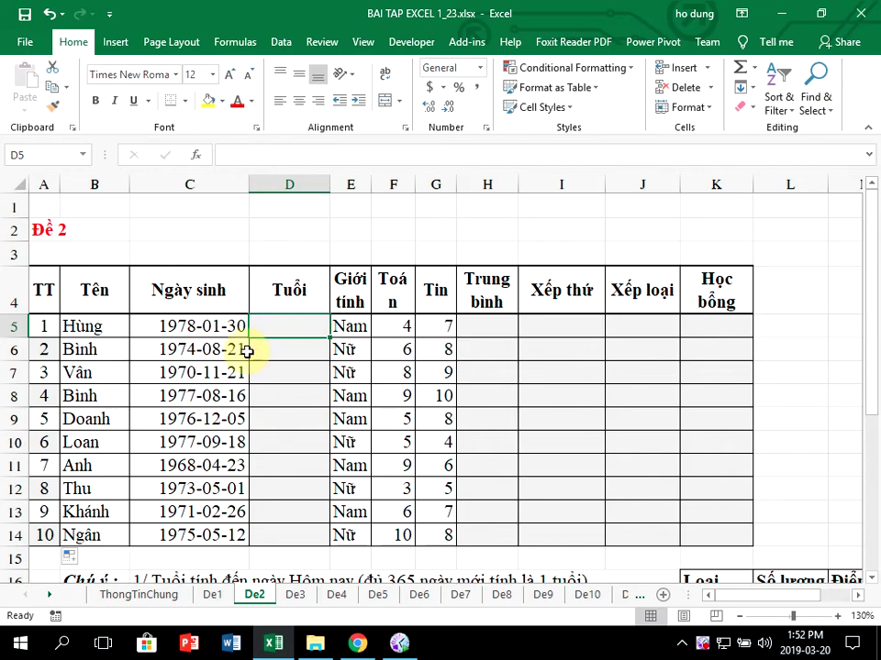
Enter =NOW() in D5 and widen column D so the date-time shows.
{"action": "left_click", "coordinate": [199, 327]}
{"action": "left_click", "coordinate": [291, 326]}
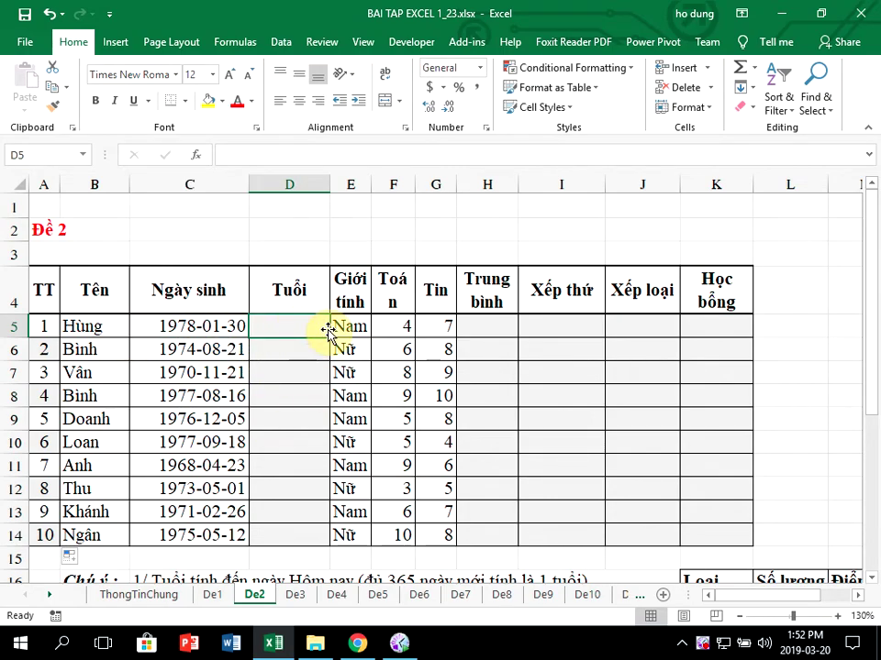
{"action": "type", "text": "=n"}
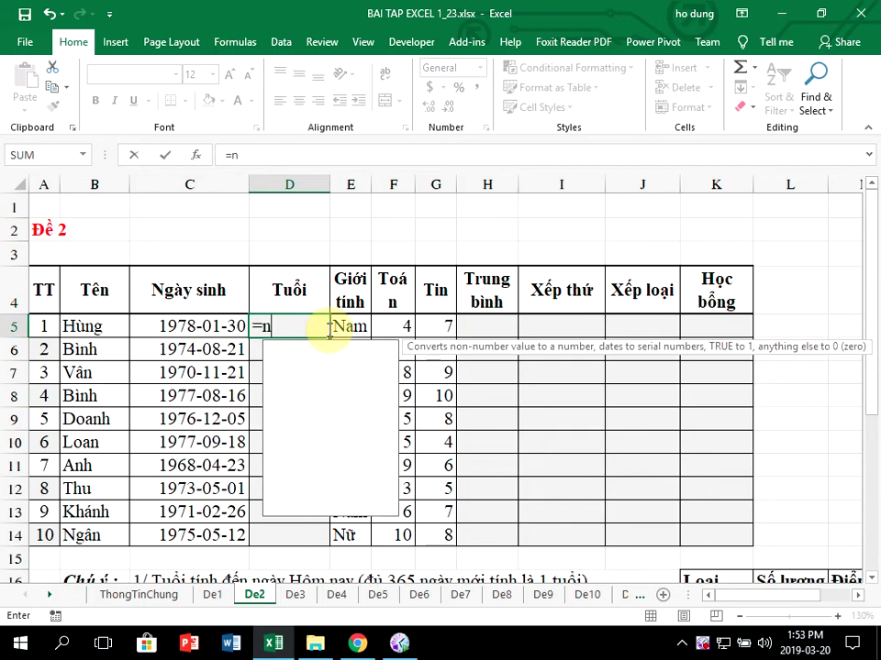
{"action": "type", "text": "ơw()"}
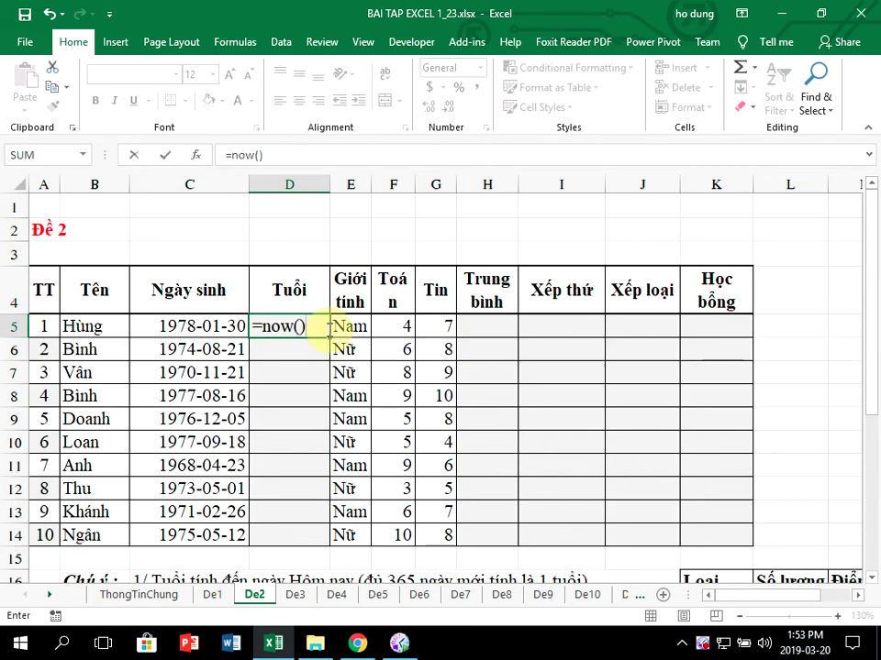
{"action": "key", "text": "Return"}
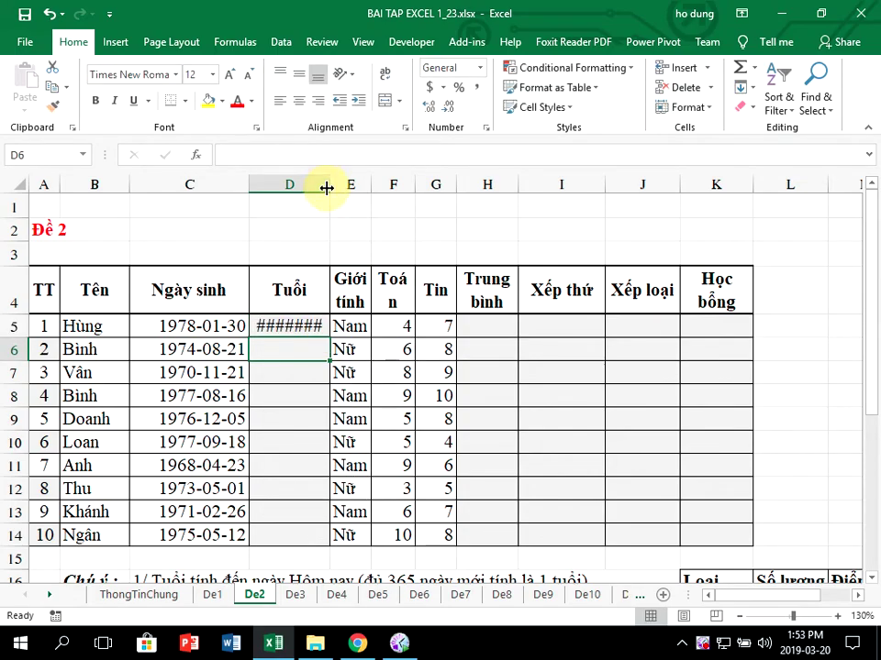
{"action": "left_click_drag", "start_coordinate": [329, 185], "coordinate": [448, 198]}
Change D5's formula to =NOW()-C5 and reopen it for editing.
{"action": "left_click", "coordinate": [350, 327]}
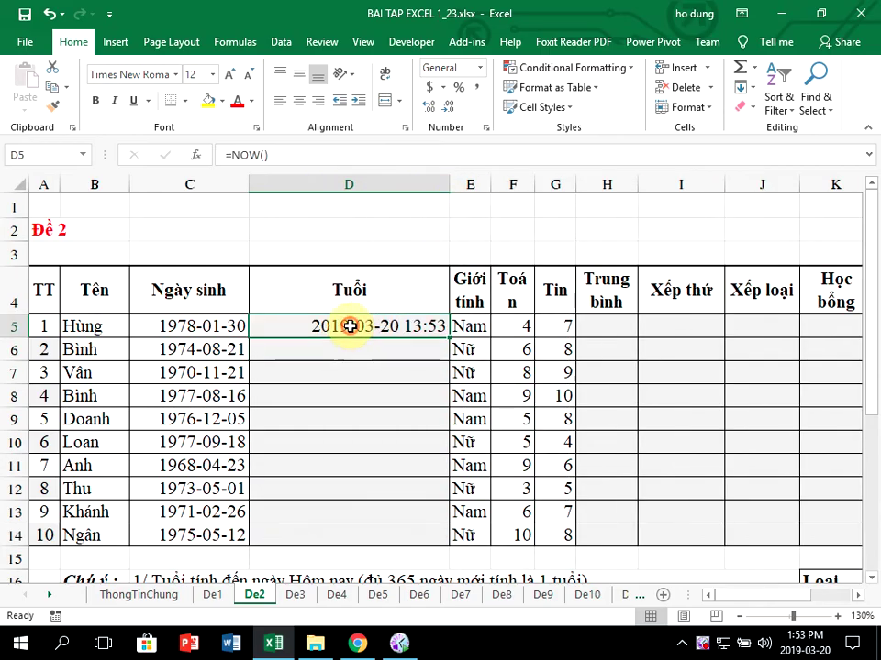
{"action": "double_click", "coordinate": [371, 321]}
{"action": "type", "text": "-"}
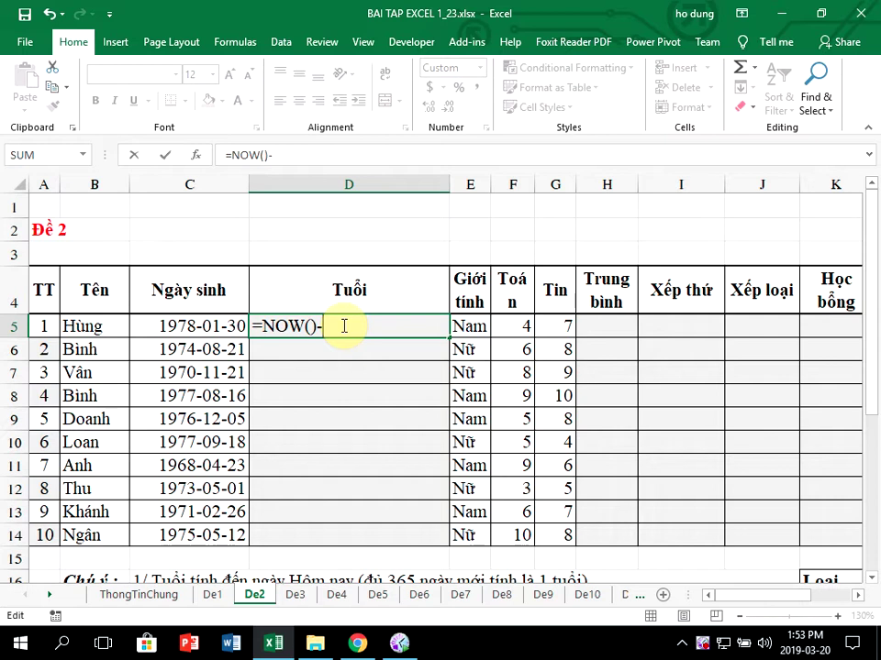
{"action": "left_click", "coordinate": [207, 325]}
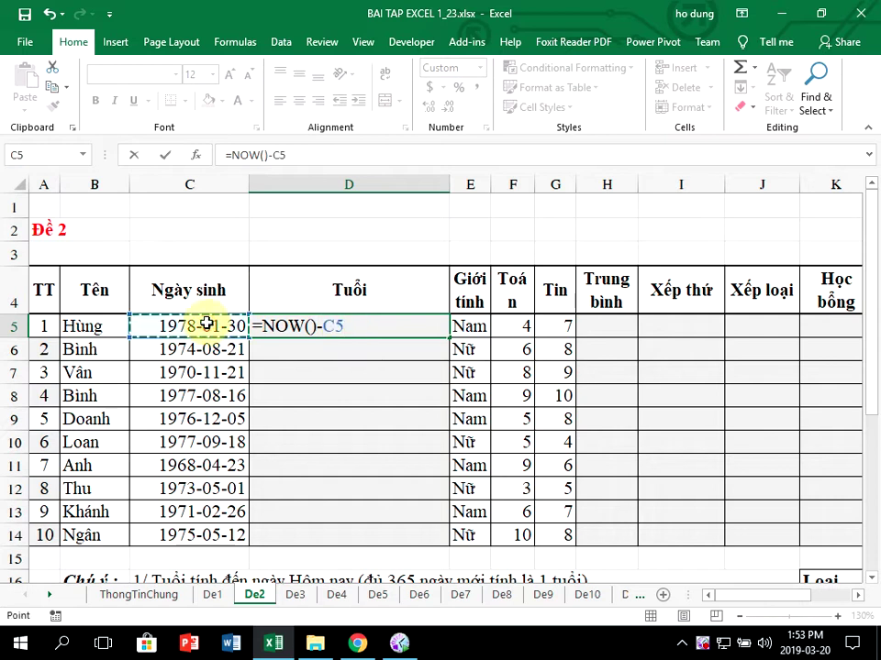
{"action": "key", "text": "Return"}
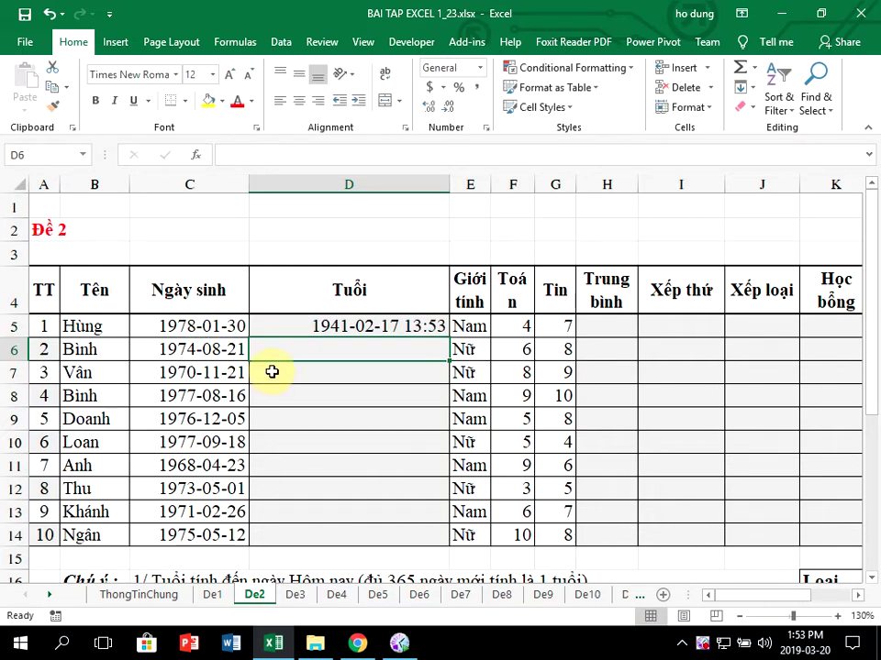
{"action": "left_click", "coordinate": [342, 326]}
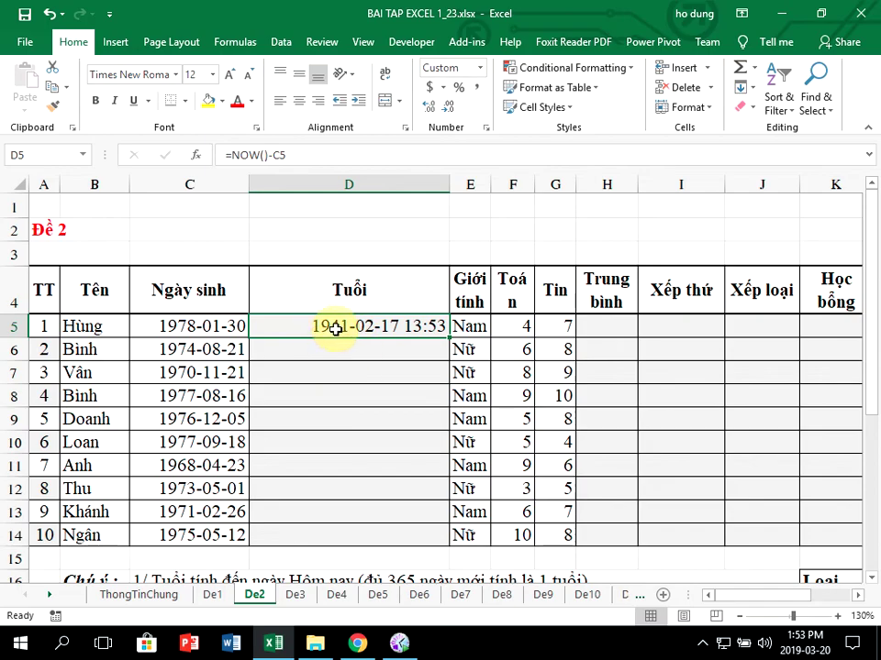
{"action": "double_click", "coordinate": [335, 327]}
{"action": "left_click", "coordinate": [260, 318]}
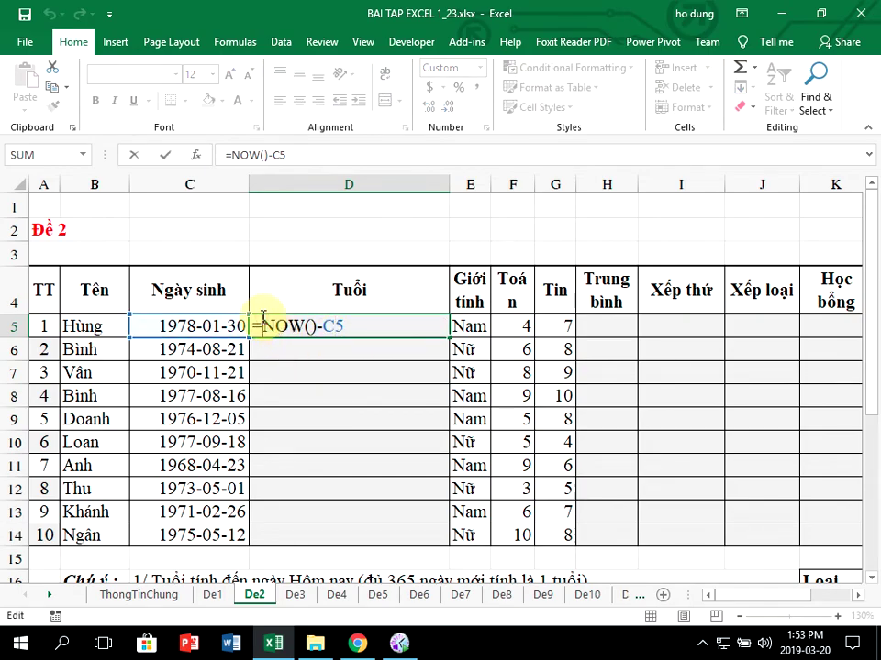
Wrap D5 as =INT(NOW()-C5), format it as General, and reopen the formula.
{"action": "type", "text": "int"}
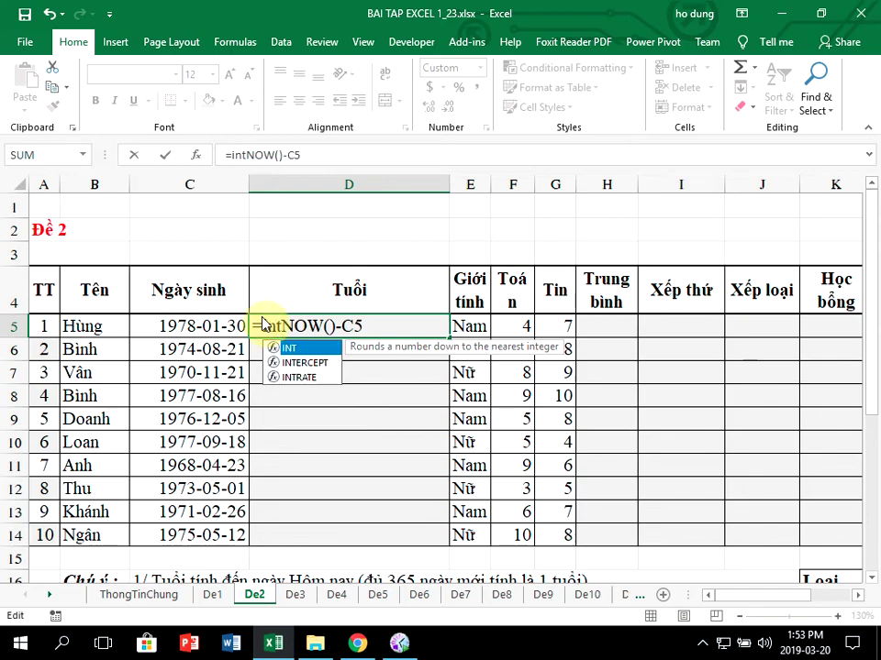
{"action": "type", "text": "("}
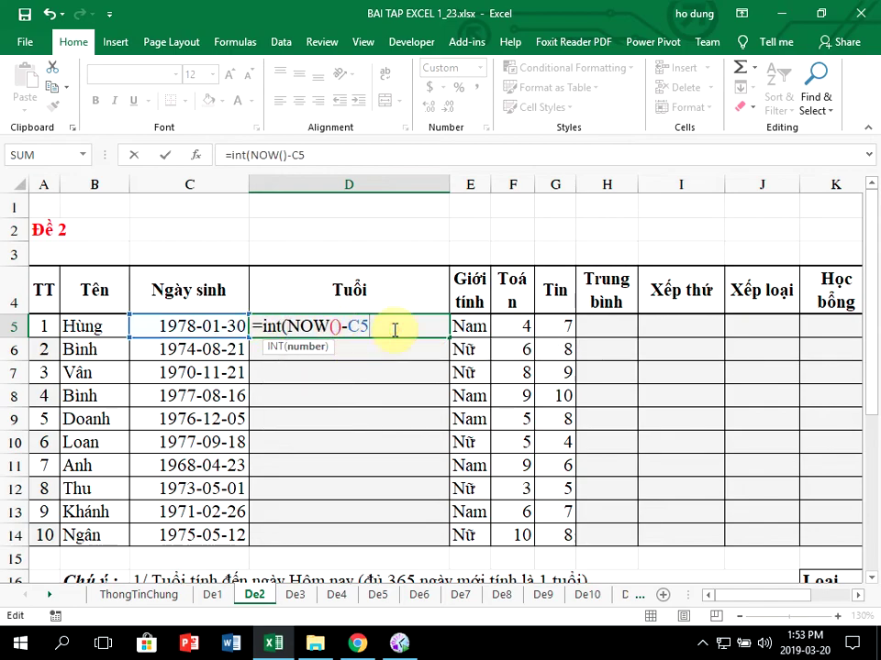
{"action": "key", "text": "Return"}
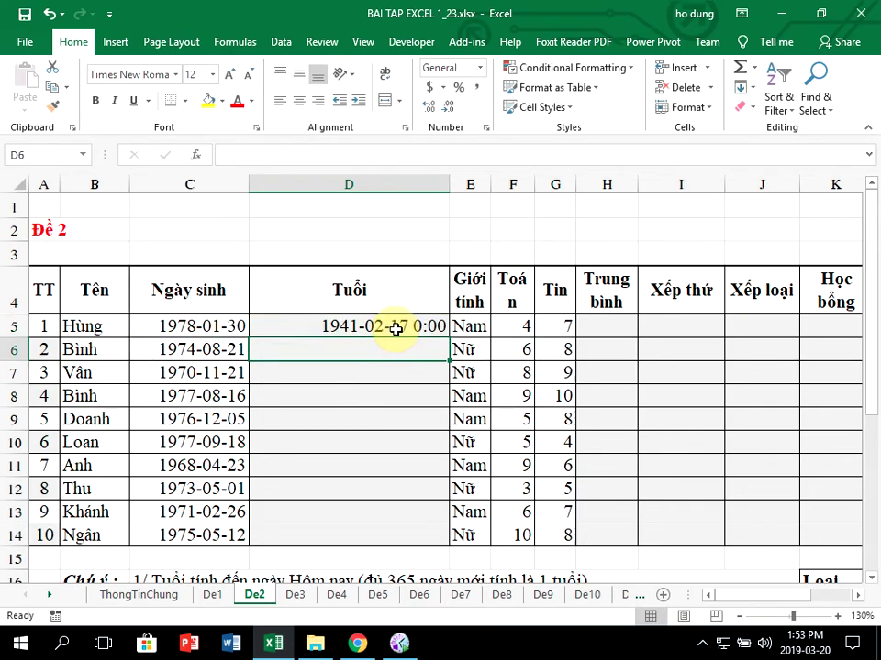
{"action": "left_click", "coordinate": [367, 321]}
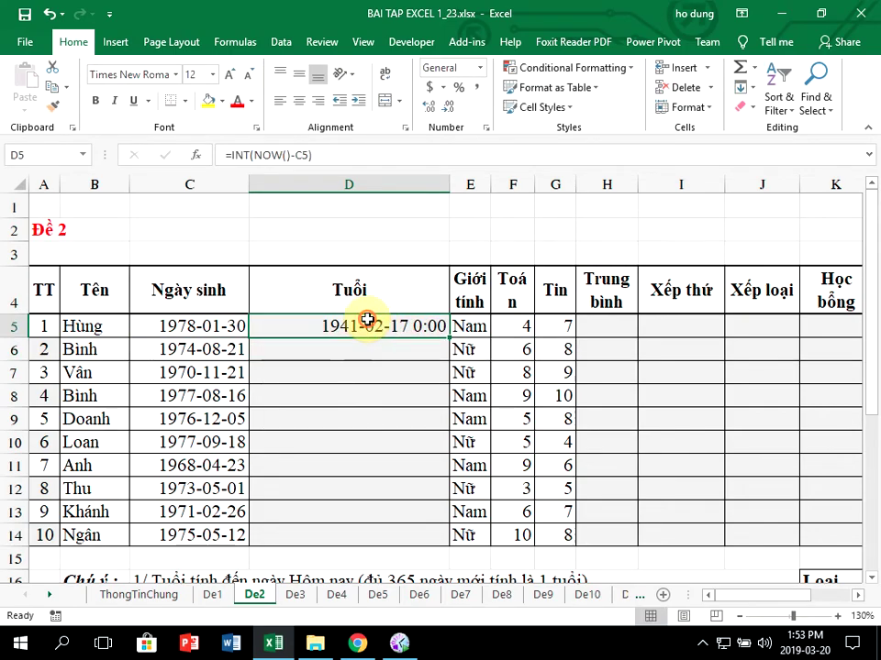
{"action": "left_click", "coordinate": [484, 76]}
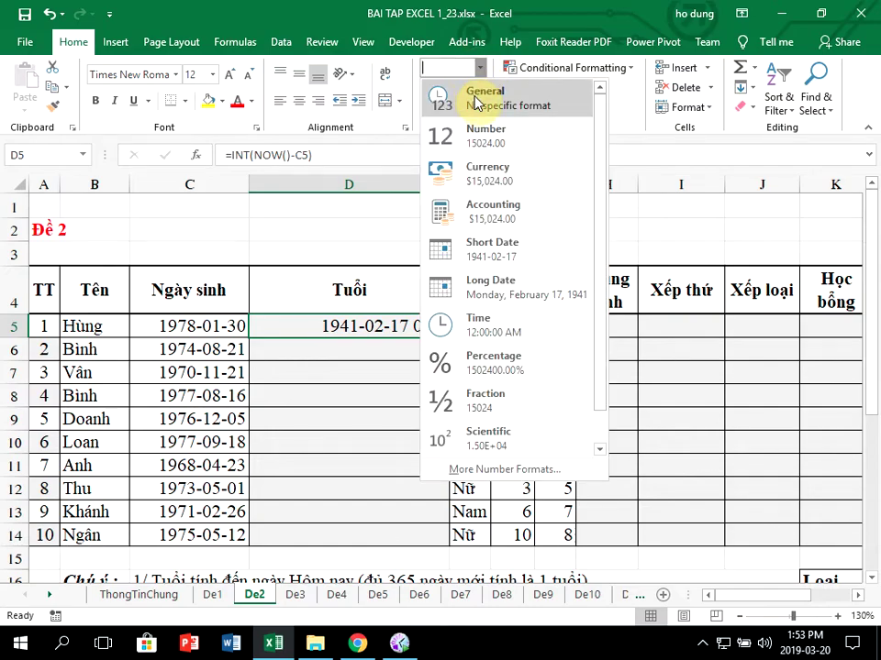
{"action": "left_click", "coordinate": [476, 99]}
{"action": "double_click", "coordinate": [390, 327]}
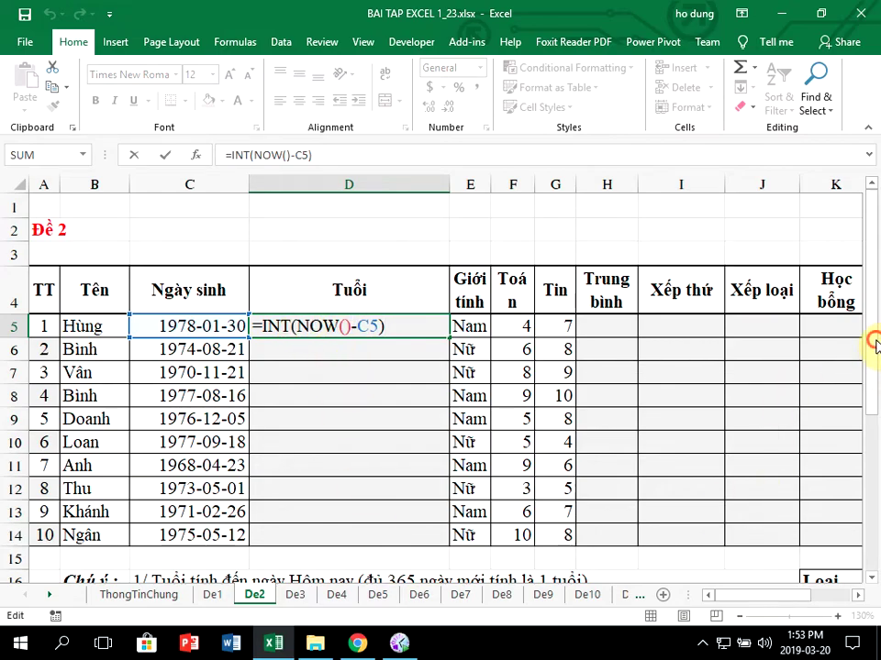
{"action": "scroll", "coordinate": [872, 342], "scroll_direction": "down", "scroll_amount": 1}
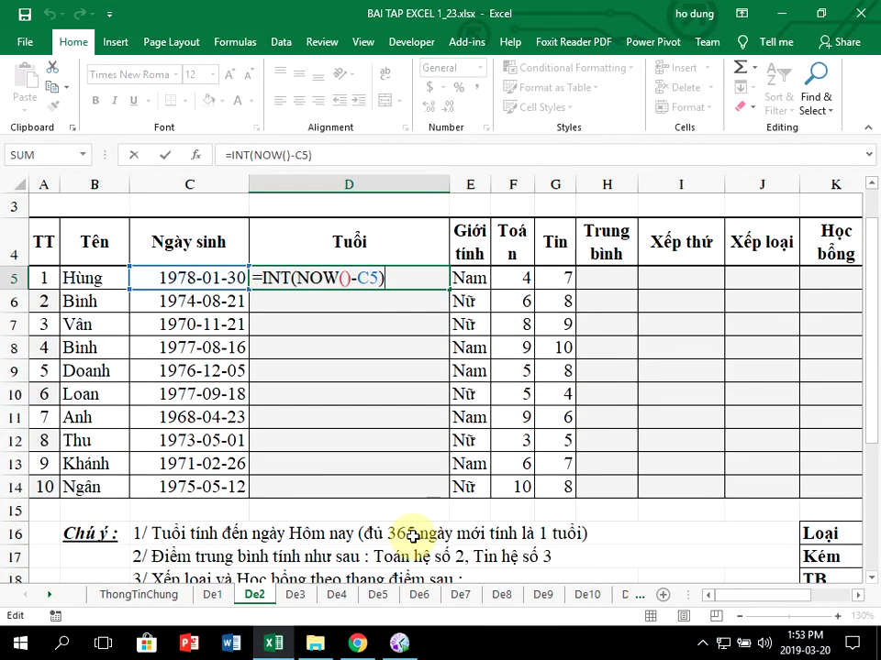
{"action": "left_click", "coordinate": [380, 278]}
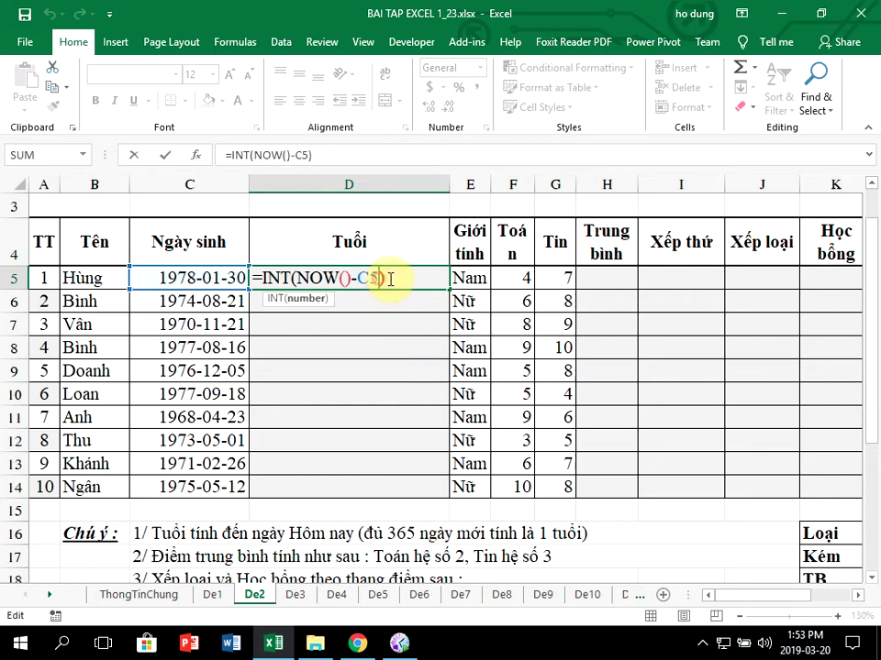
Make D5 =INT((NOW()-C5)/365), giving age 41, and copy it down to D14.
{"action": "left_click", "coordinate": [294, 277]}
{"action": "type", "text": "("}
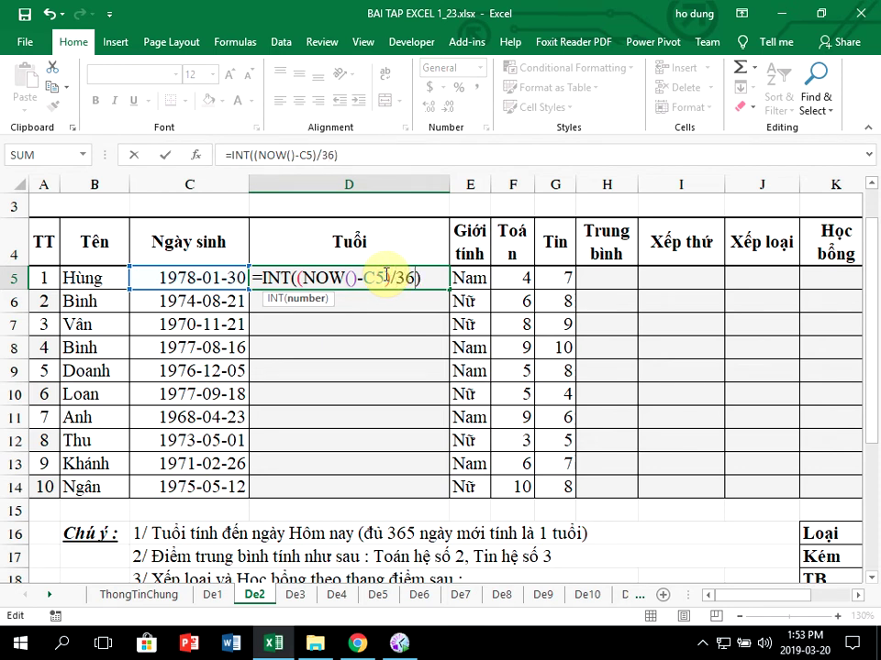
{"action": "key", "text": "Return"}
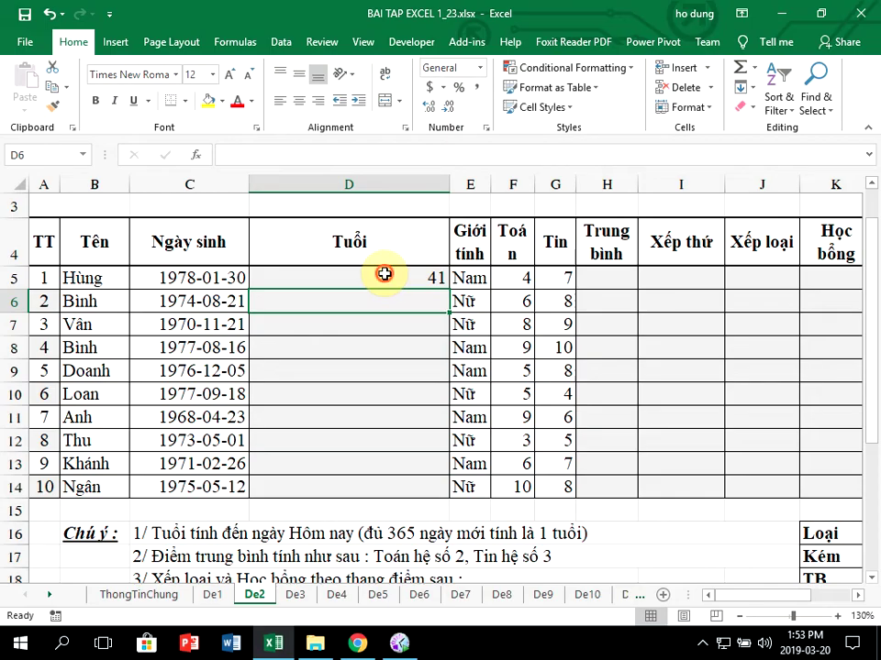
{"action": "left_click", "coordinate": [385, 273]}
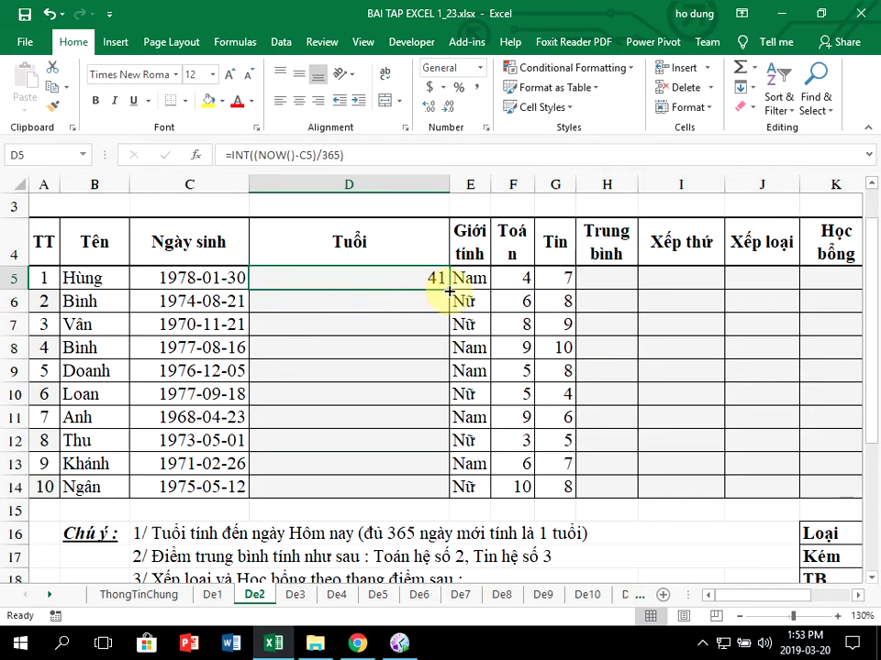
{"action": "left_click_drag", "start_coordinate": [449, 290], "coordinate": [427, 486]}
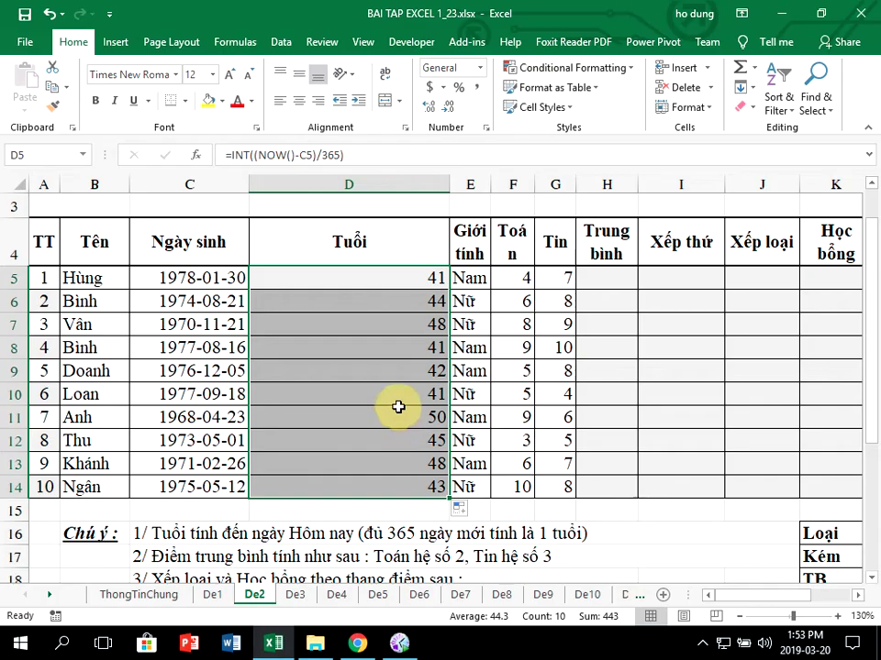
Review D5's age formula and narrow column D to fit the ages.
{"action": "left_click", "coordinate": [356, 278]}
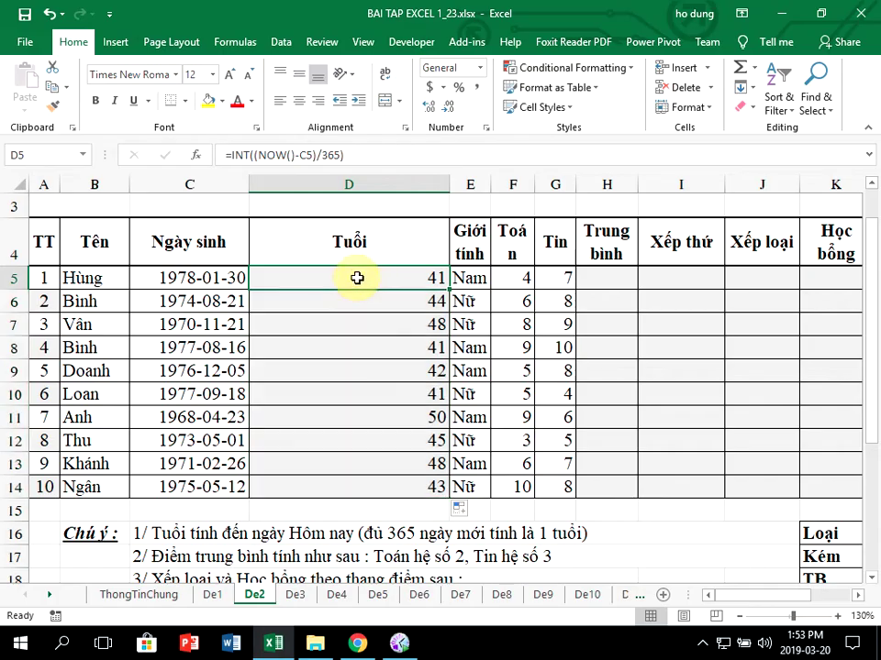
{"action": "double_click", "coordinate": [356, 278]}
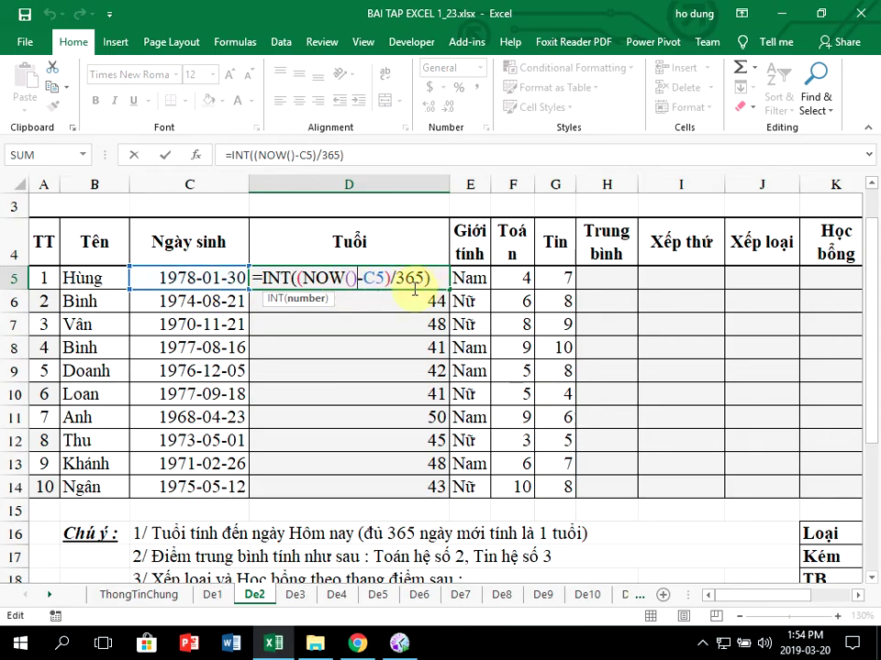
{"action": "key", "text": "Return"}
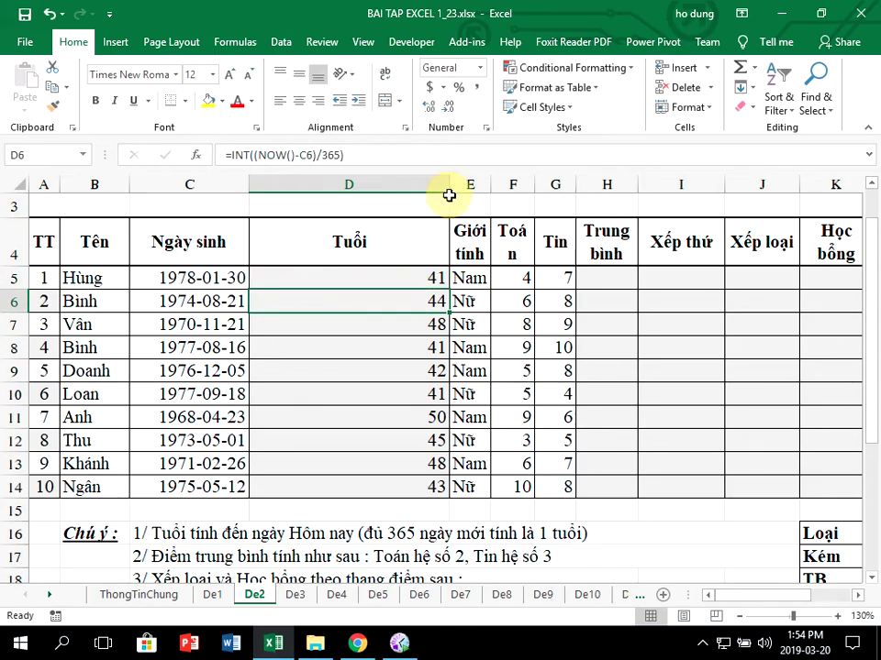
{"action": "left_click_drag", "start_coordinate": [450, 186], "coordinate": [323, 210]}
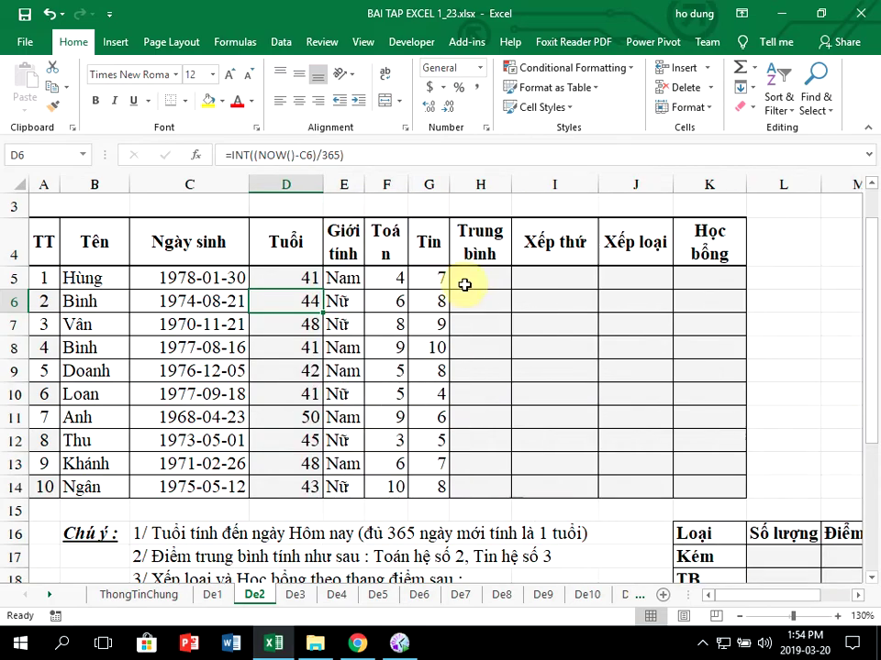
Enter the weighted average =(F5*2+G5*3)/5 in H5.
{"action": "left_click", "coordinate": [474, 278]}
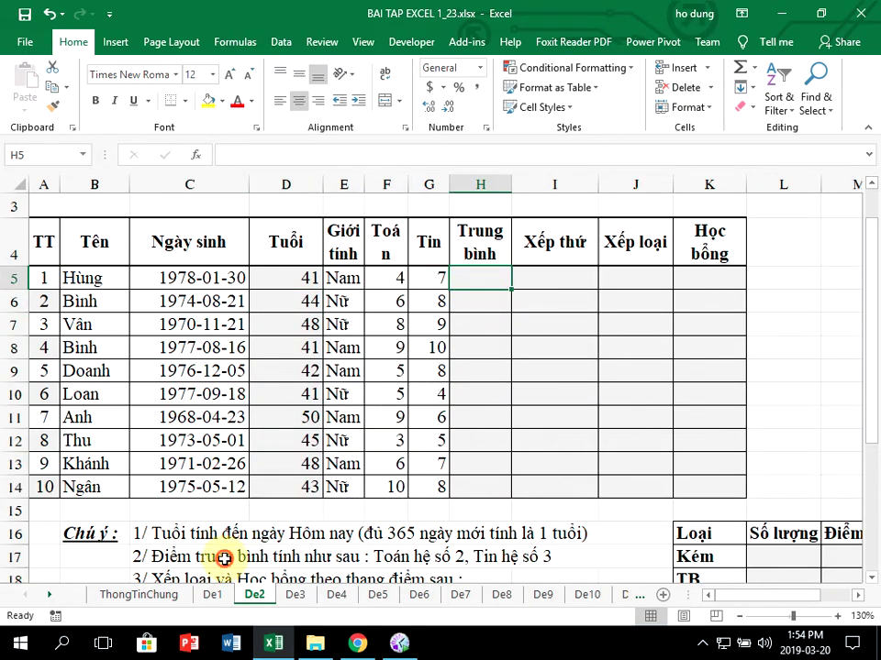
{"action": "left_click", "coordinate": [224, 559]}
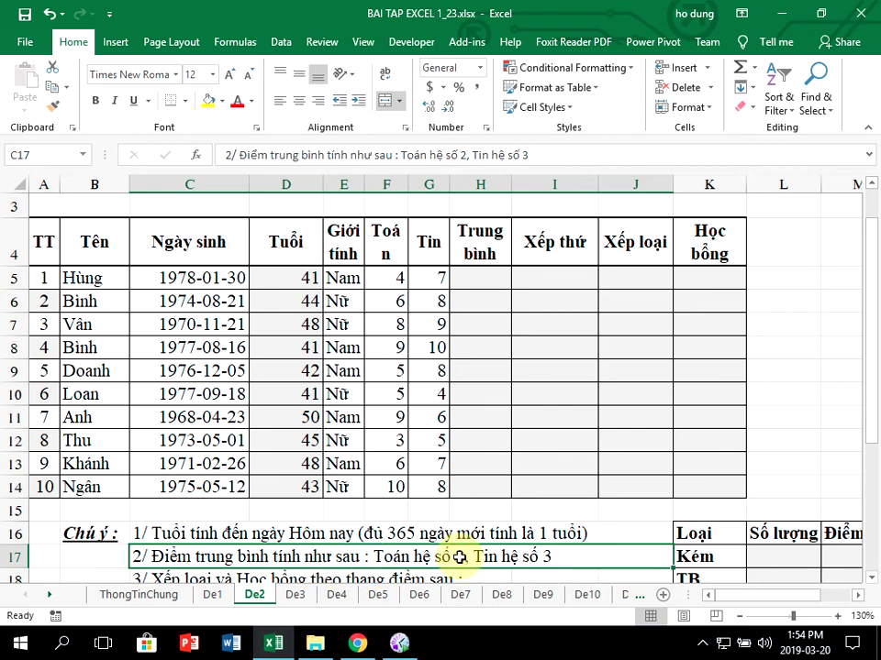
{"action": "left_click", "coordinate": [475, 278]}
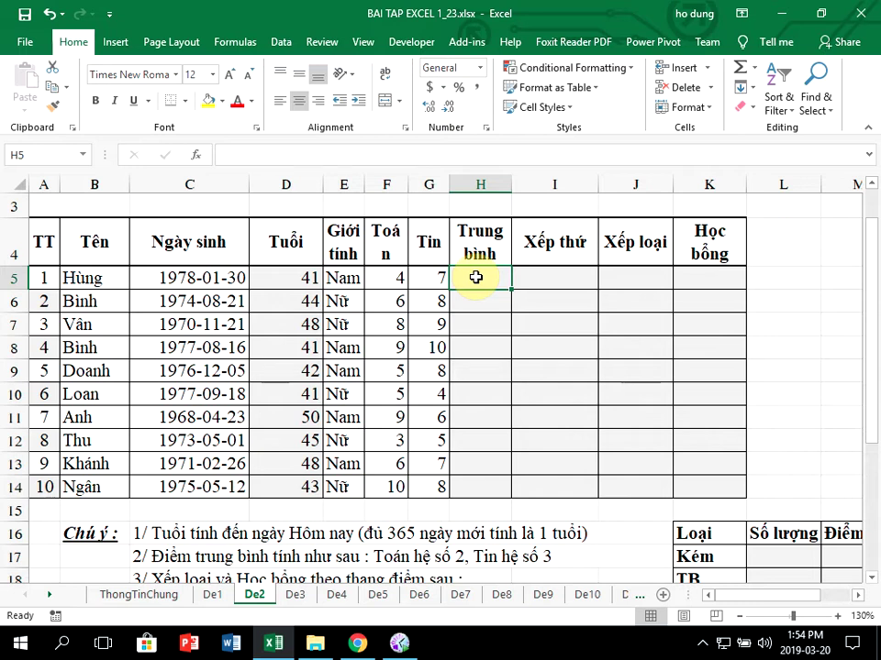
{"action": "type", "text": "="}
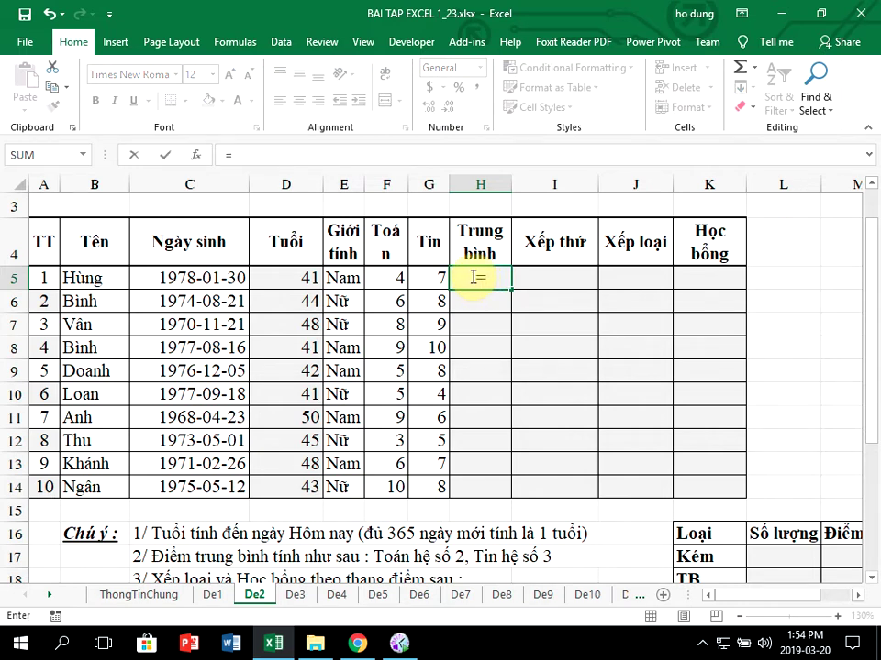
{"action": "left_click", "coordinate": [389, 278]}
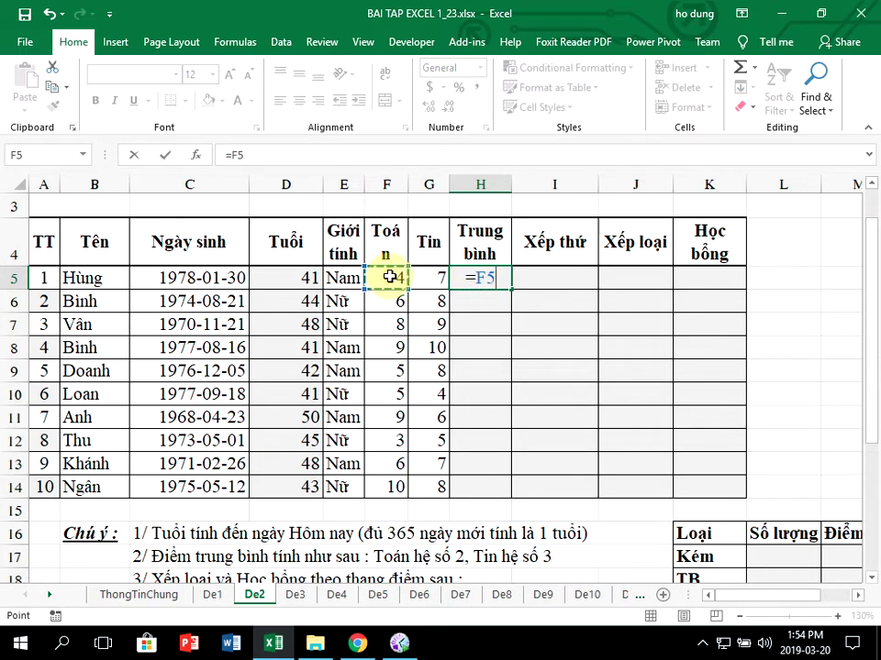
{"action": "type", "text": "*2+"}
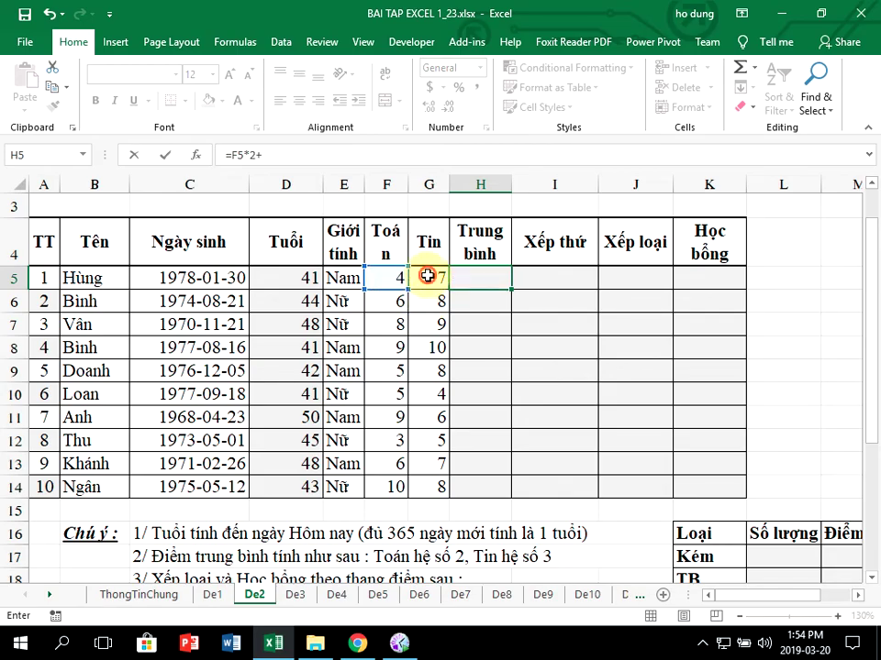
{"action": "left_click", "coordinate": [428, 276]}
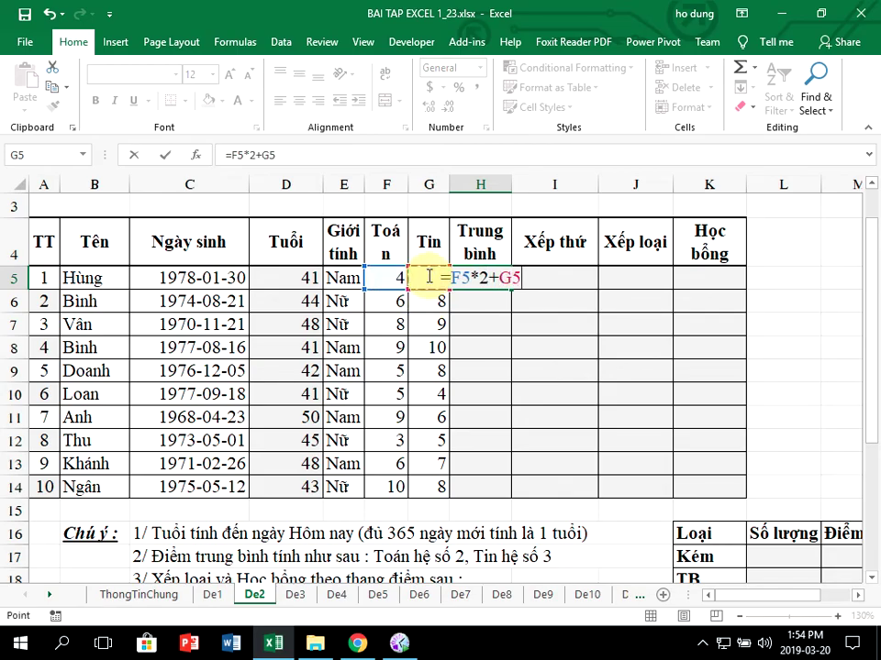
{"action": "type", "text": "*3"}
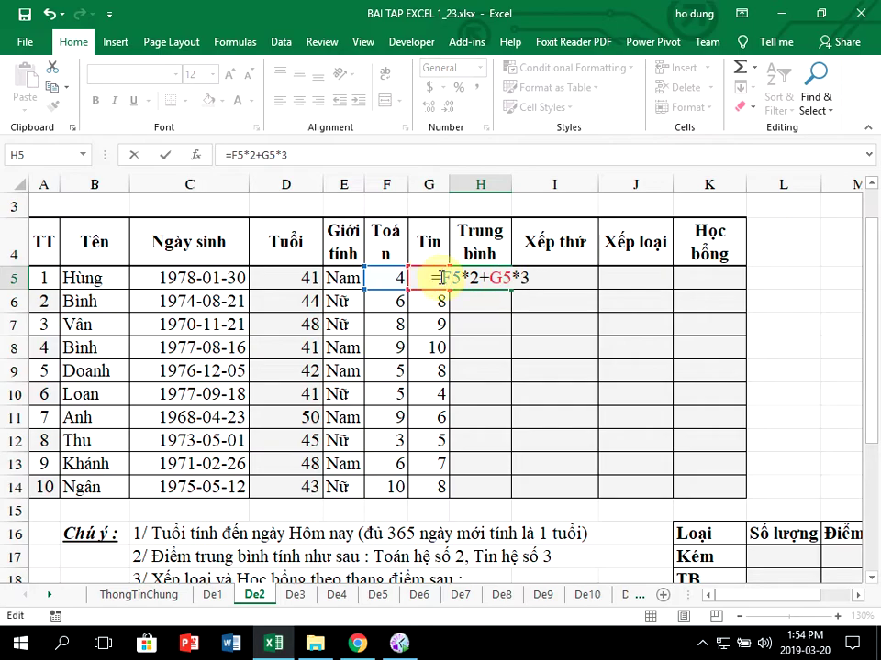
{"action": "left_click", "coordinate": [441, 277]}
{"action": "type", "text": "("}
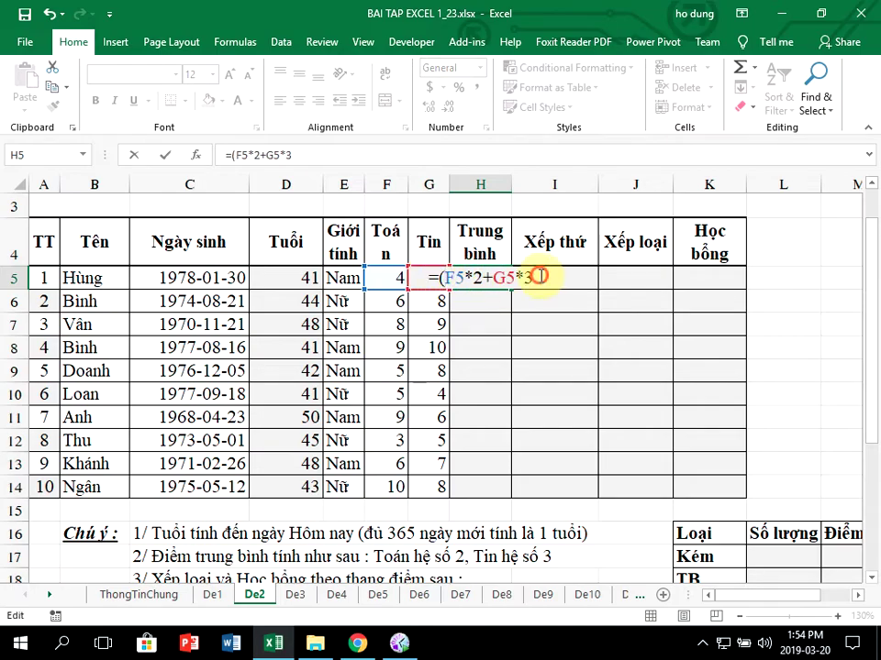
{"action": "left_click", "coordinate": [541, 276]}
{"action": "type", "text": ")/5"}
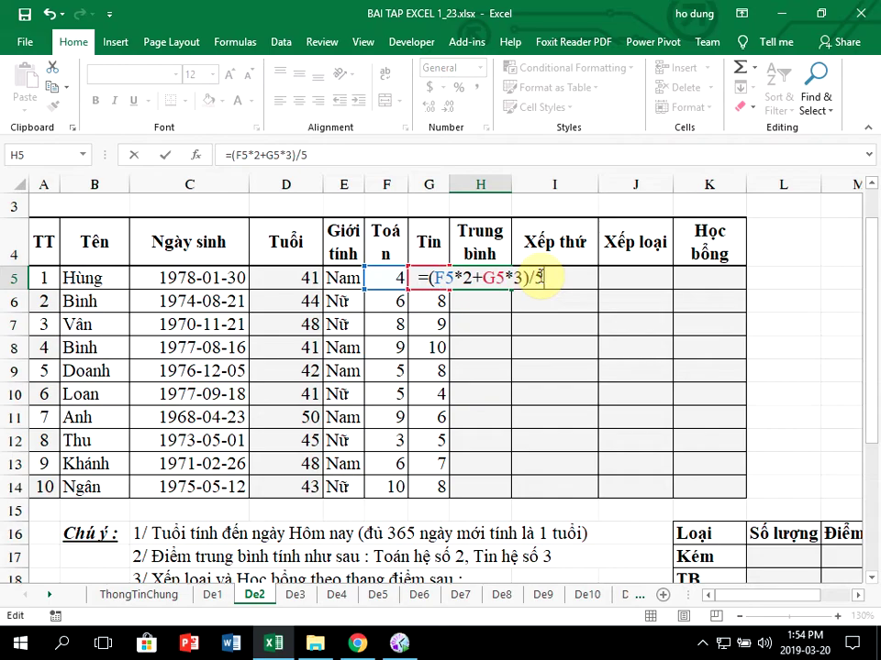
{"action": "key", "text": "Return"}
Copy the average formula down to H14 and check the copies in H8 and H5.
{"action": "left_click", "coordinate": [501, 278]}
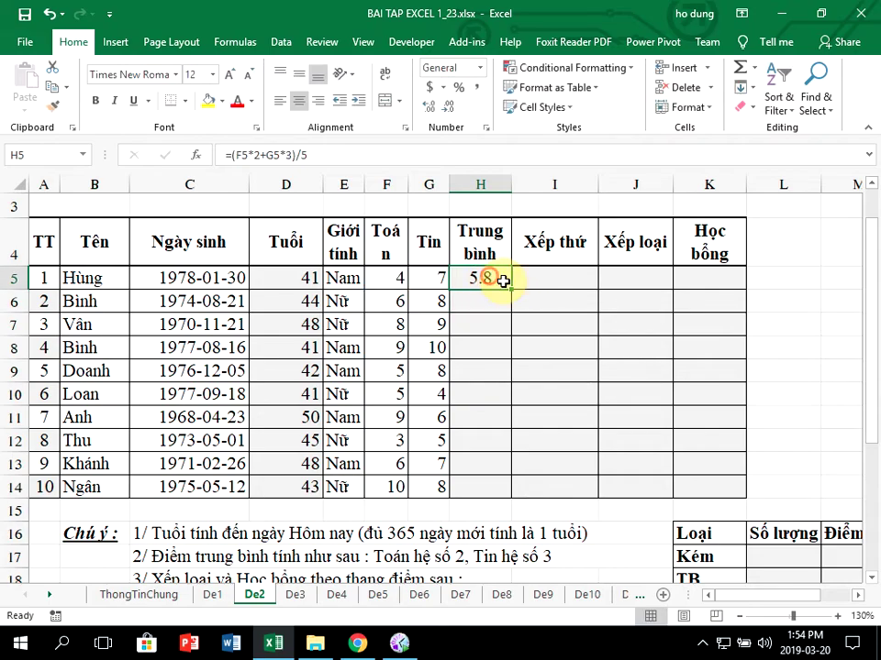
{"action": "left_click_drag", "start_coordinate": [510, 289], "coordinate": [507, 491]}
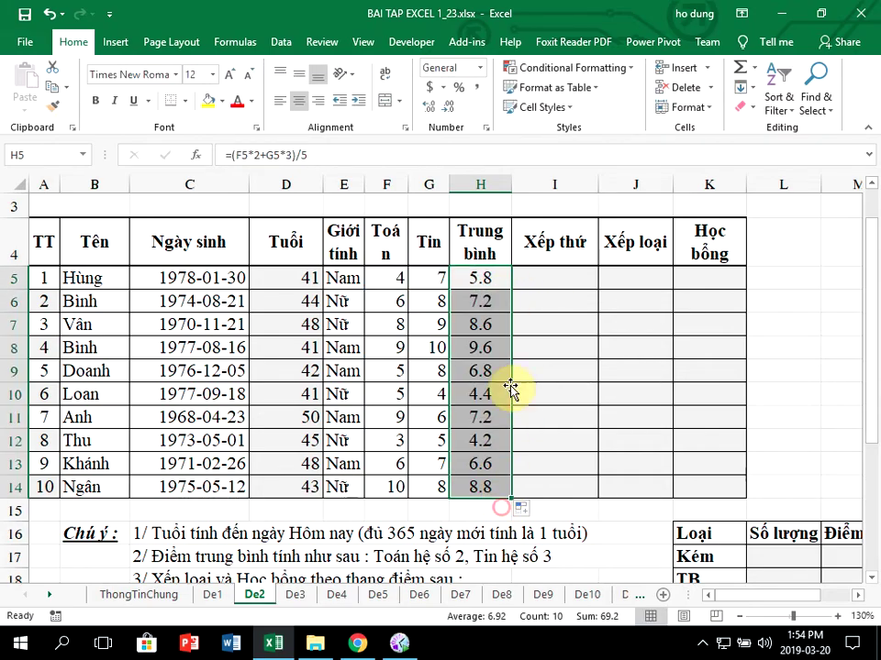
{"action": "left_click", "coordinate": [538, 279]}
{"action": "scroll", "coordinate": [491, 368], "scroll_direction": "down", "scroll_amount": 1}
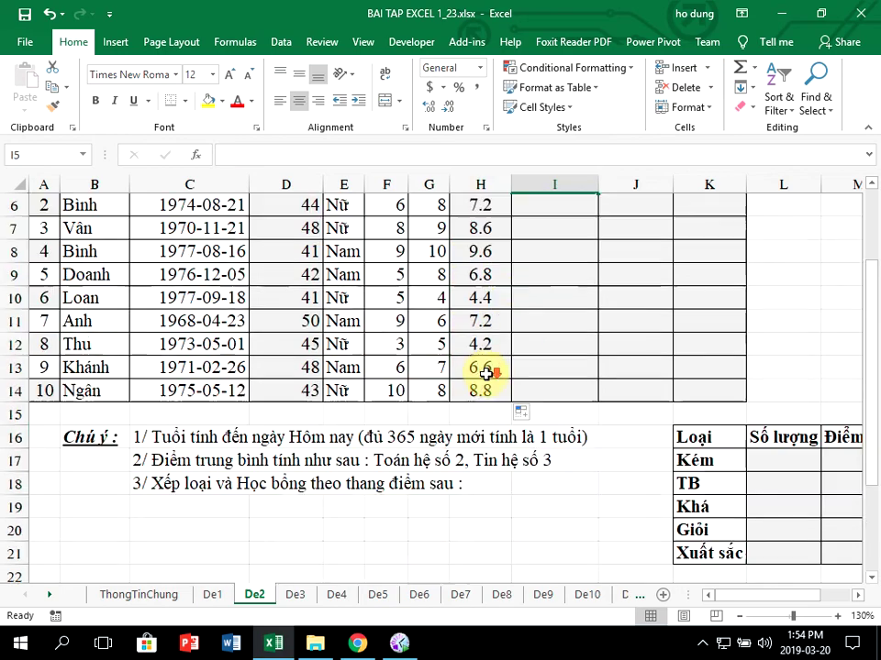
{"action": "scroll", "coordinate": [496, 365], "scroll_direction": "up", "scroll_amount": 1}
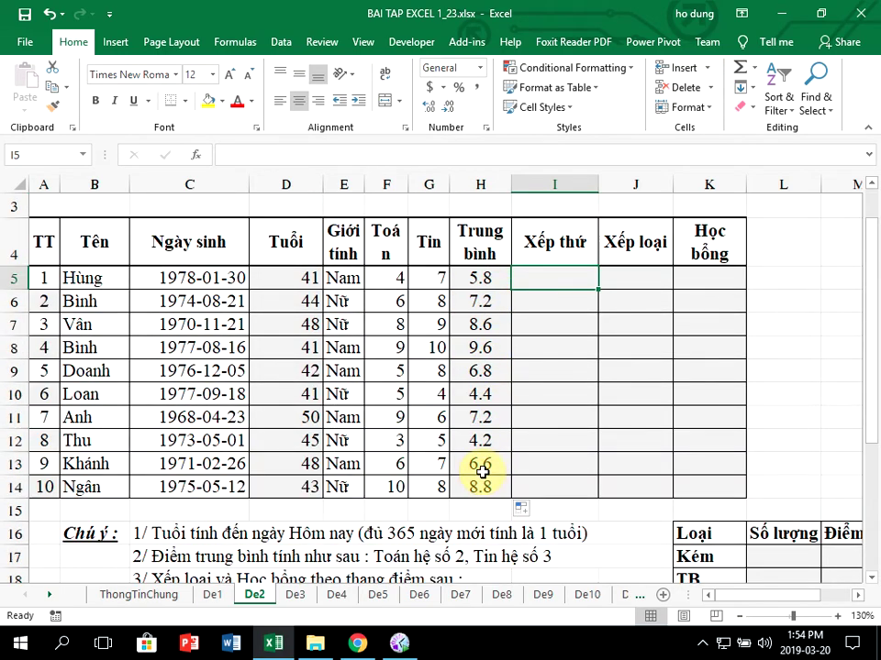
{"action": "left_click", "coordinate": [483, 349]}
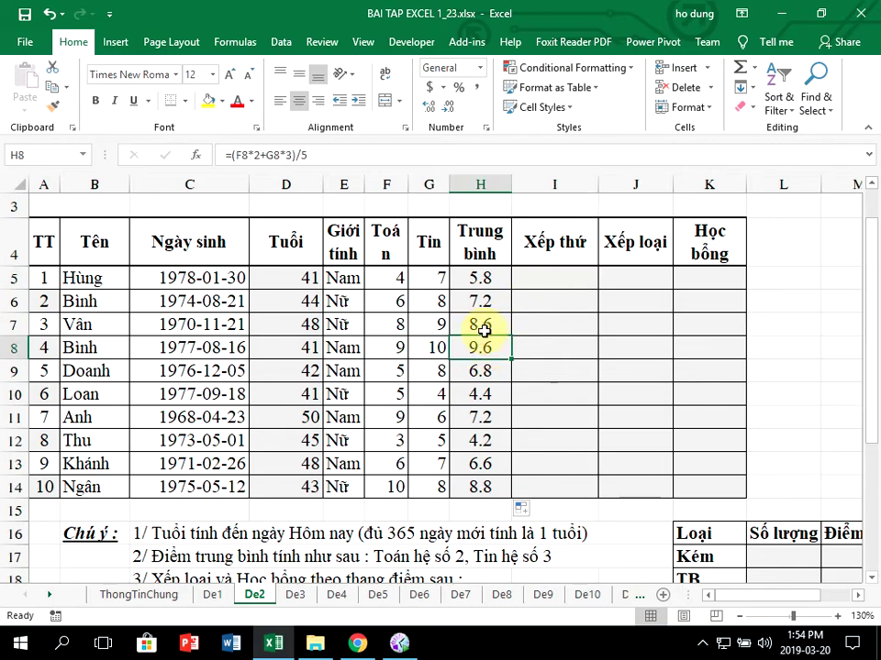
{"action": "left_click", "coordinate": [481, 279]}
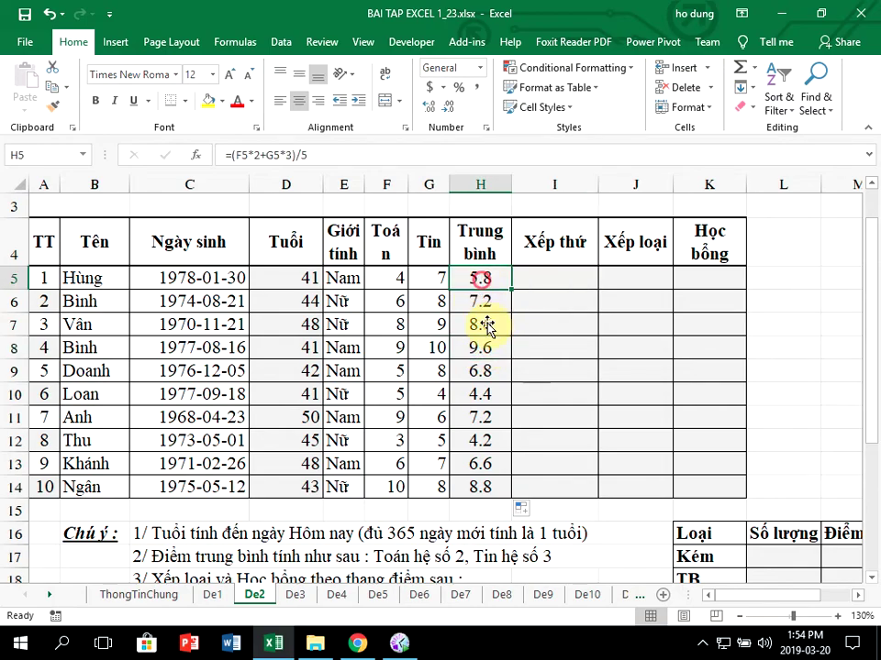
Enter =RANK(H5,$H$5:$H$14,0) in I5 with an absolute range.
{"action": "left_click", "coordinate": [556, 272]}
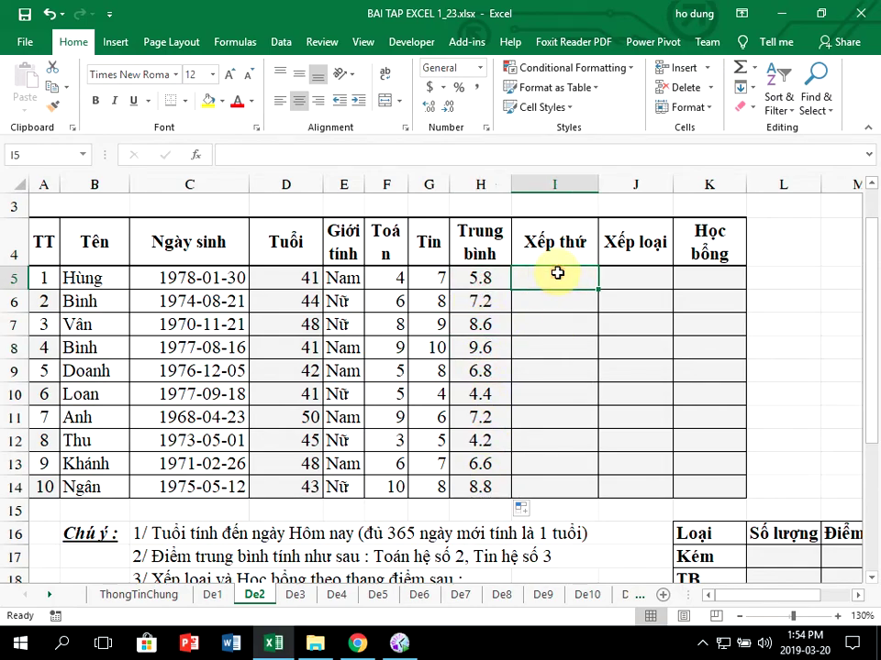
{"action": "type", "text": "="}
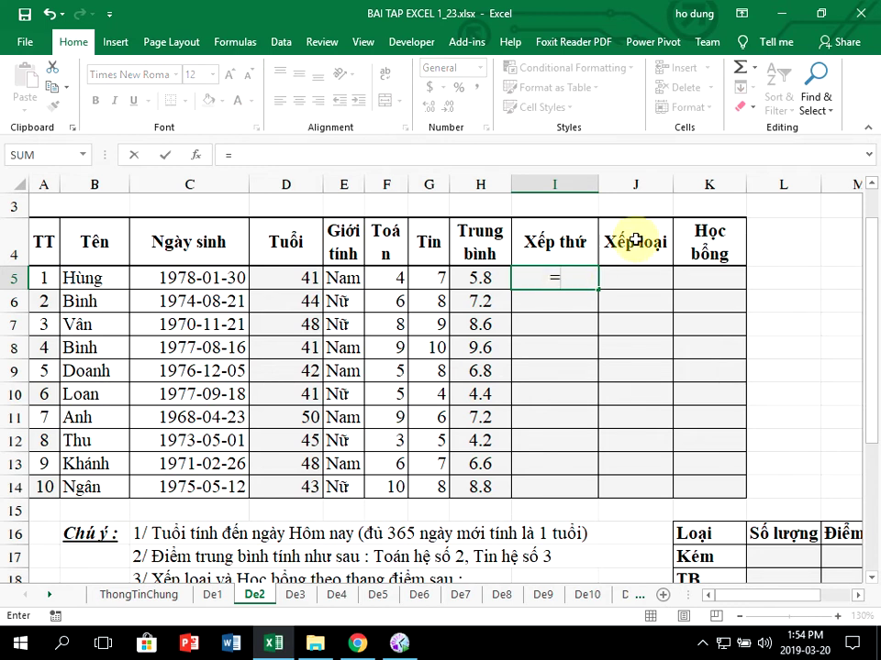
{"action": "type", "text": "rank("}
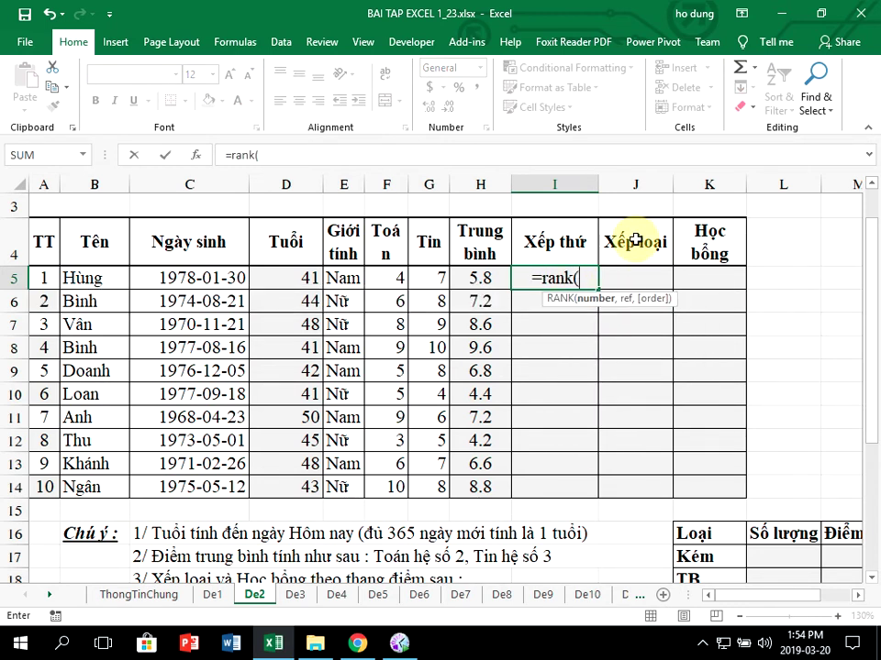
{"action": "left_click", "coordinate": [484, 277]}
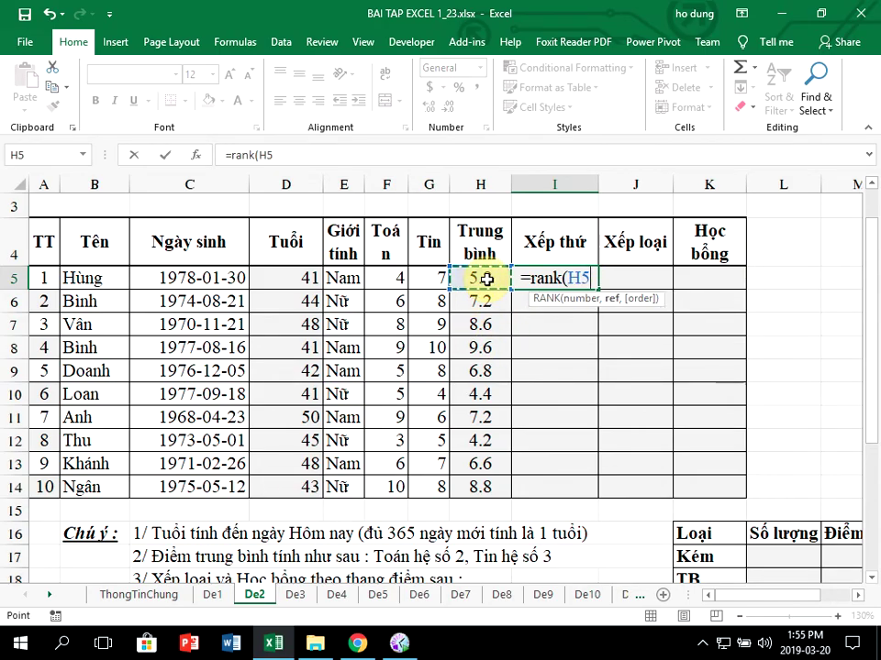
{"action": "type", "text": ","}
{"action": "mouse_move", "coordinate": [486, 279]}
{"action": "left_mouse_down"}
{"action": "mouse_move", "coordinate": [474, 490]}
{"action": "mouse_move", "coordinate": [468, 278]}
{"action": "left_mouse_up"}
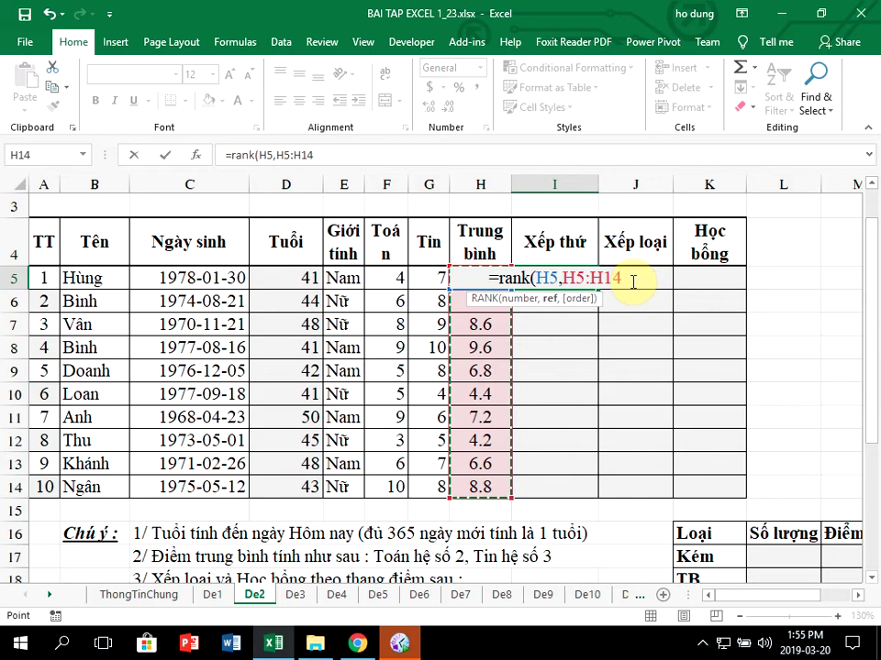
{"action": "key", "text": "F4"}
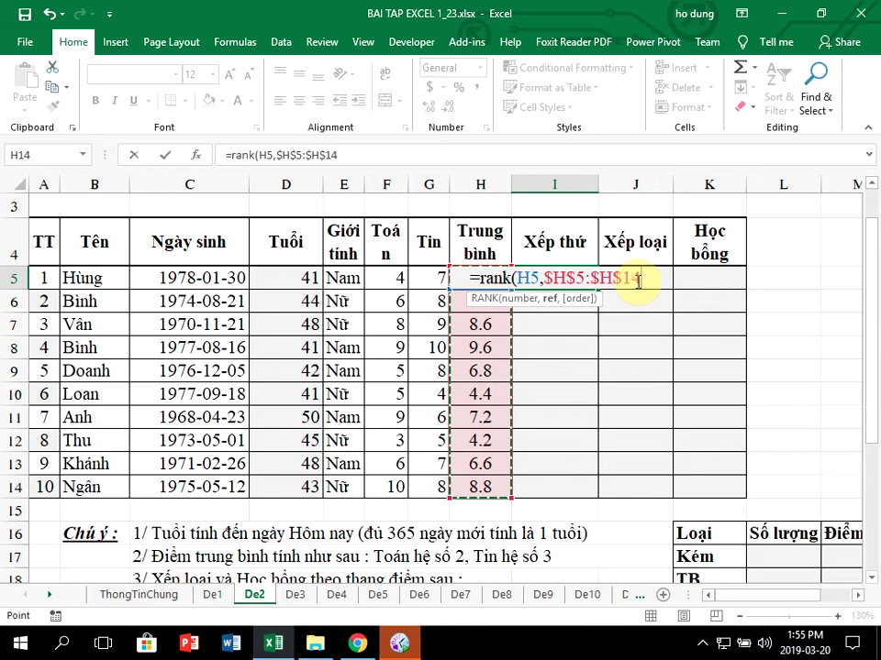
{"action": "type", "text": ","}
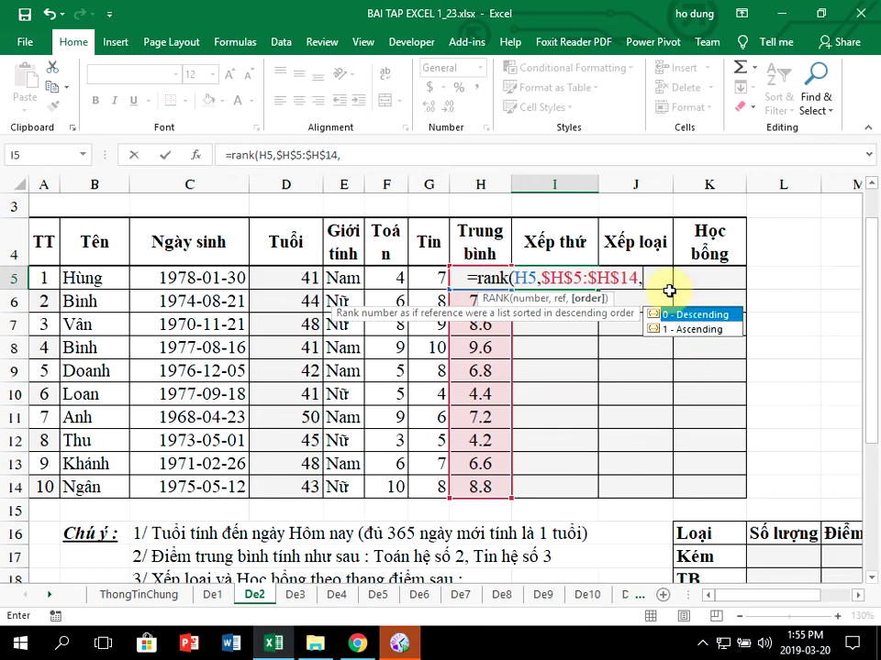
{"action": "type", "text": "0)"}
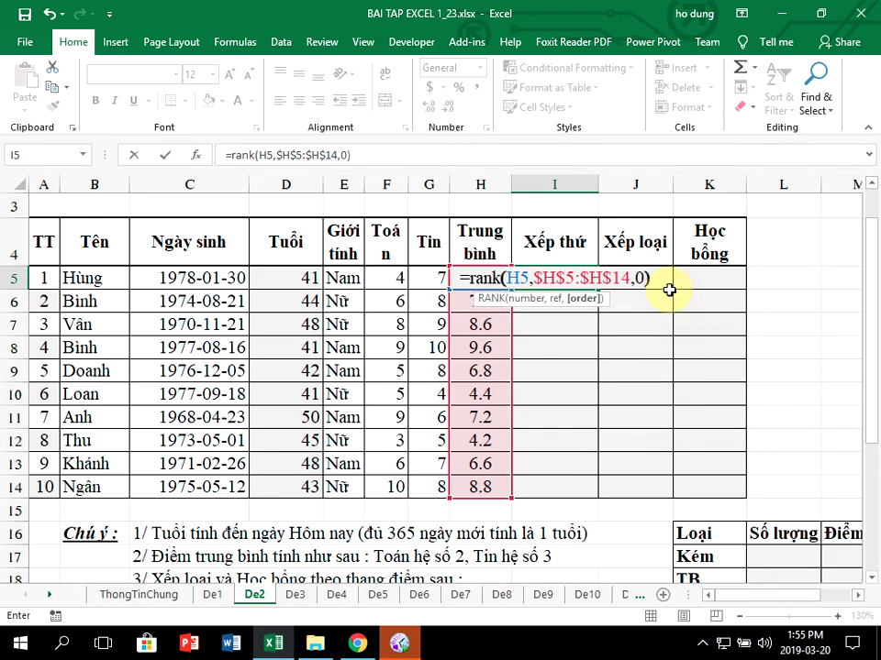
{"action": "key", "text": "Return"}
Copy the rank formula down to I14 and check rows 8 and 14.
{"action": "left_click", "coordinate": [554, 278]}
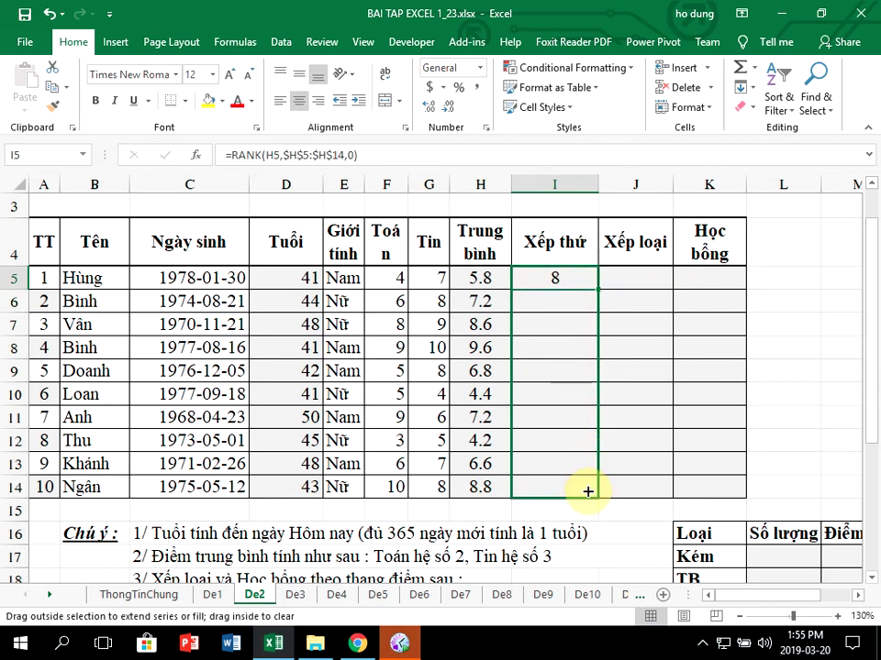
{"action": "left_click_drag", "start_coordinate": [598, 289], "coordinate": [590, 485]}
{"action": "left_click_drag", "start_coordinate": [482, 344], "coordinate": [542, 342]}
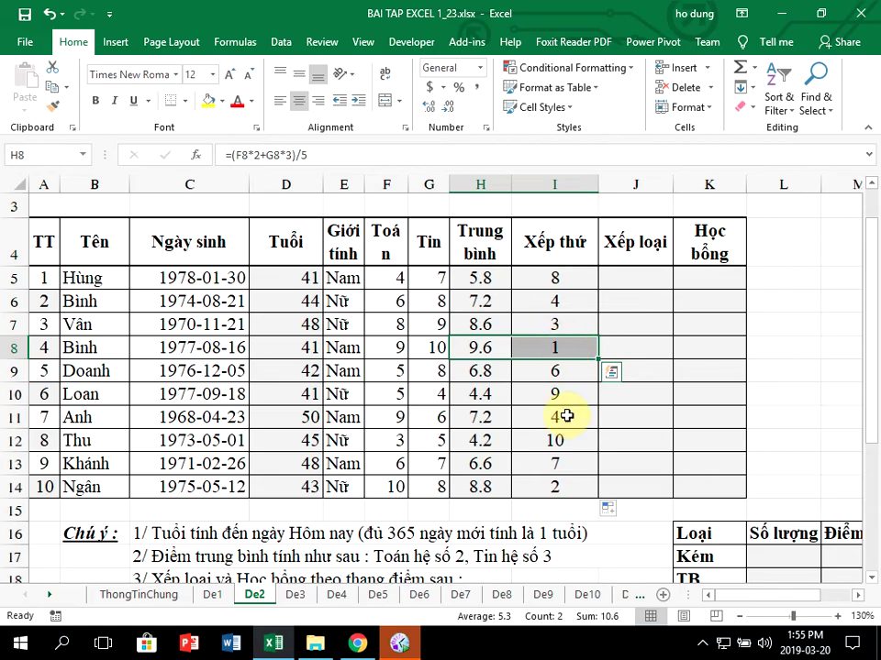
{"action": "left_click_drag", "start_coordinate": [474, 491], "coordinate": [561, 487]}
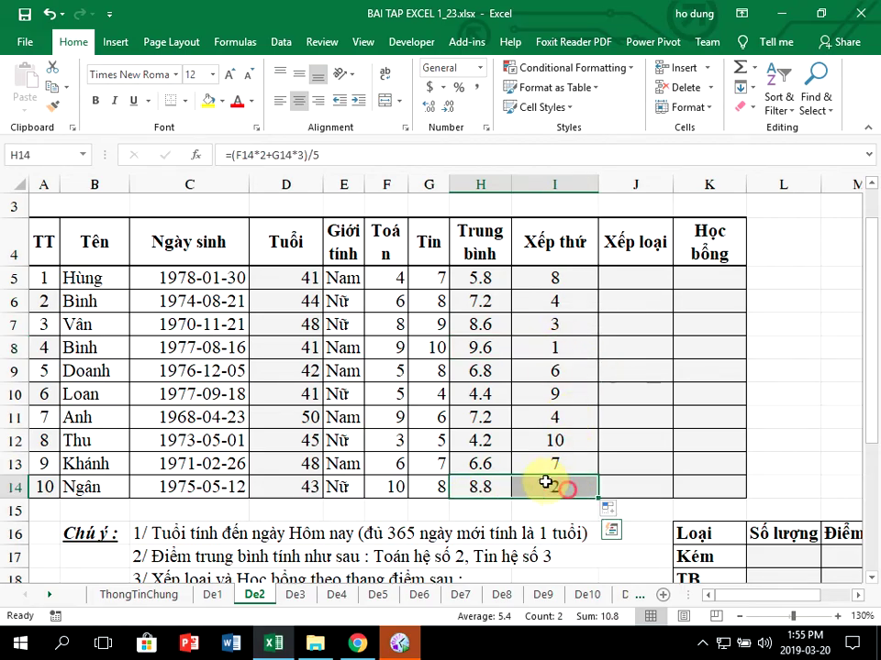
{"action": "left_click", "coordinate": [628, 272]}
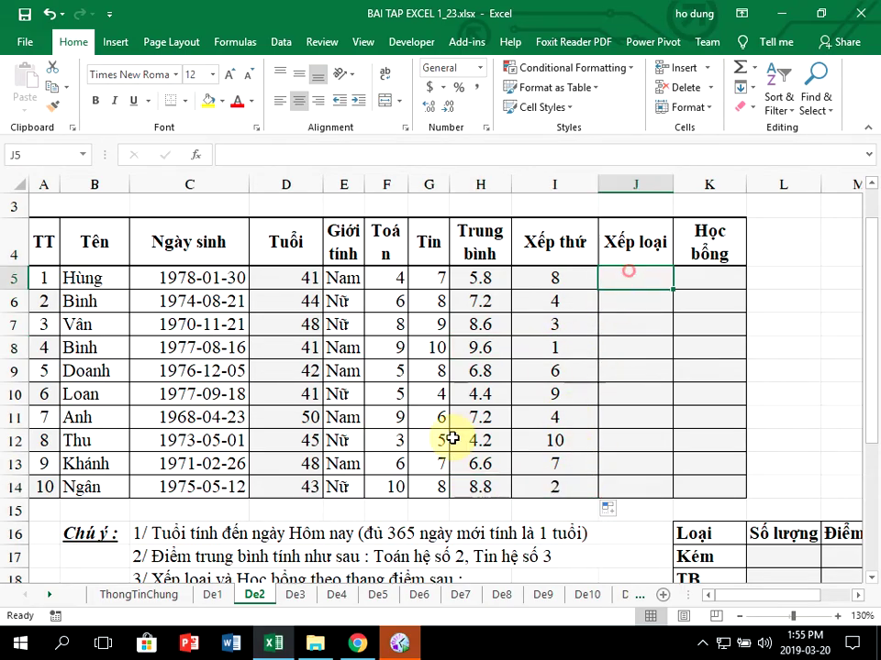
{"action": "scroll", "coordinate": [344, 327], "scroll_direction": "down", "scroll_amount": 1}
{"action": "left_click", "coordinate": [285, 483]}
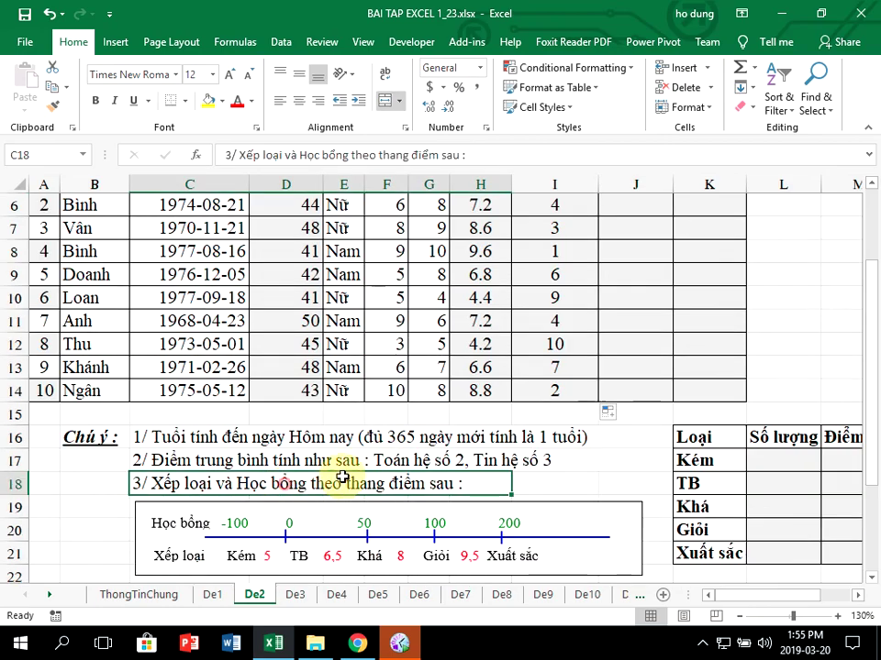
{"action": "scroll", "coordinate": [398, 468], "scroll_direction": "down", "scroll_amount": 2}
{"action": "scroll", "coordinate": [407, 444], "scroll_direction": "up", "scroll_amount": 1}
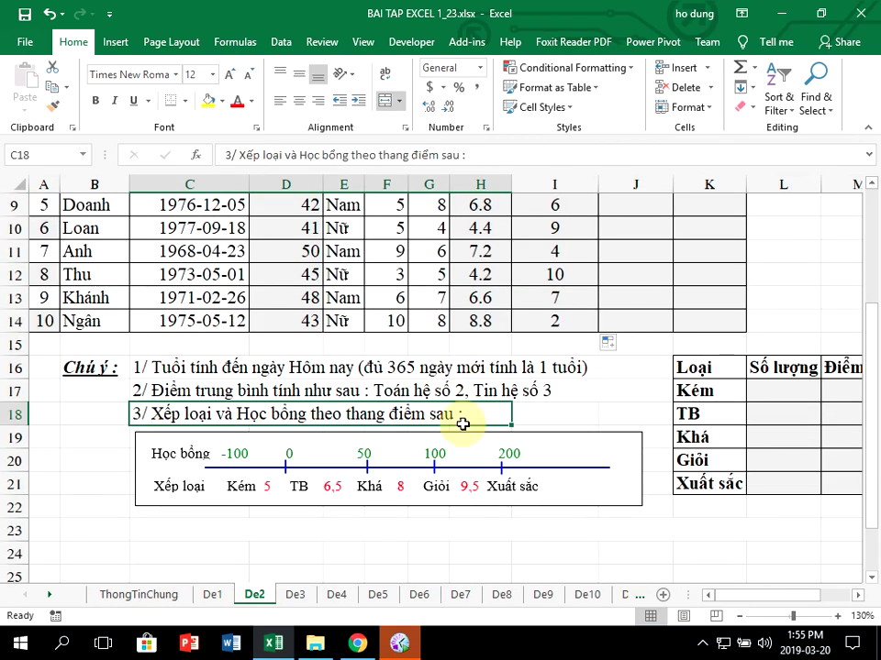
{"action": "key", "text": "Up"}
{"action": "key", "text": "Up"}
{"action": "scroll", "coordinate": [428, 469], "scroll_direction": "down", "scroll_amount": 1}
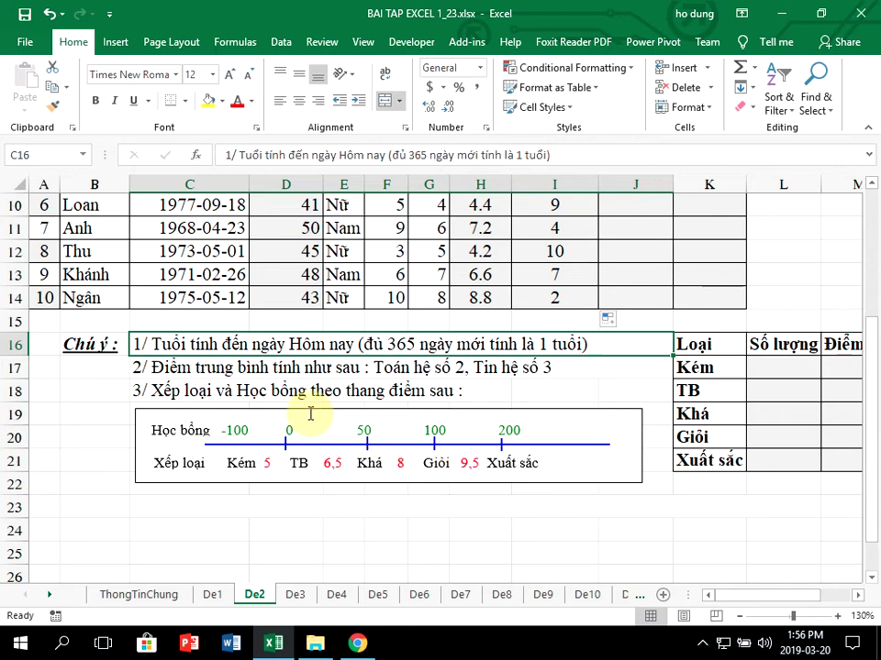
{"action": "scroll", "coordinate": [521, 360], "scroll_direction": "up", "scroll_amount": 2}
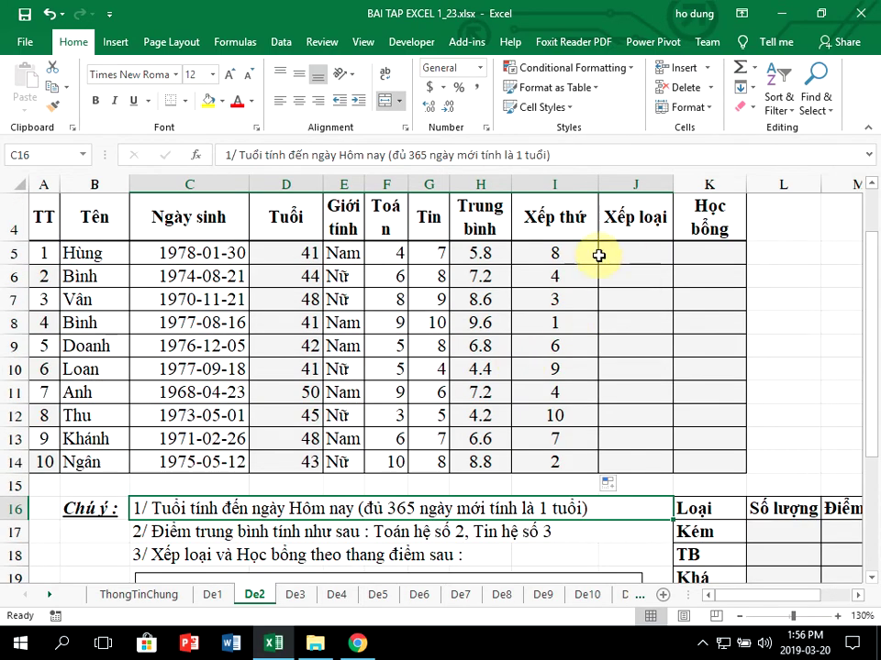
{"action": "scroll", "coordinate": [341, 390], "scroll_direction": "down", "scroll_amount": 2}
{"action": "left_click", "coordinate": [236, 392]}
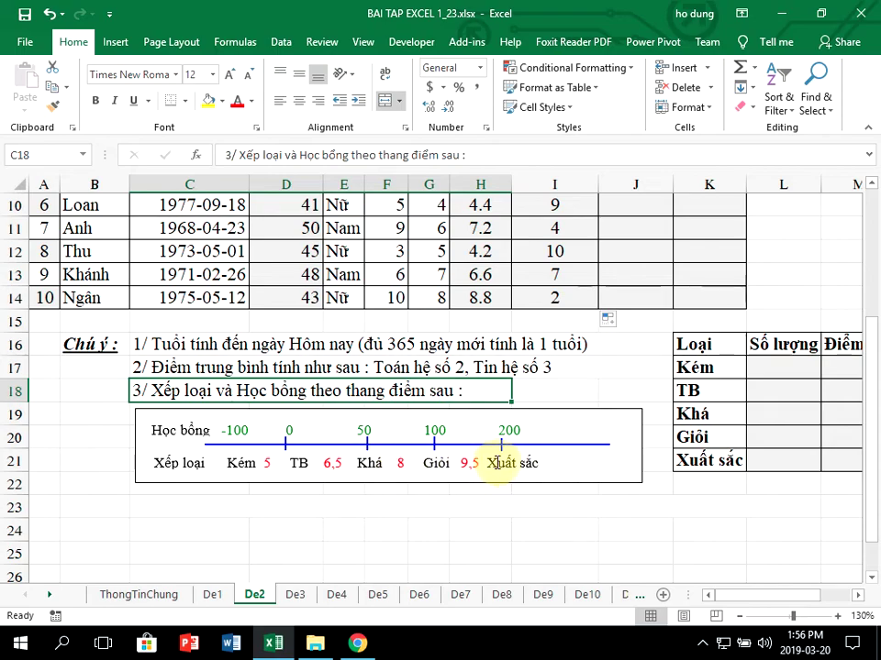
{"action": "scroll", "coordinate": [588, 408], "scroll_direction": "up", "scroll_amount": 2}
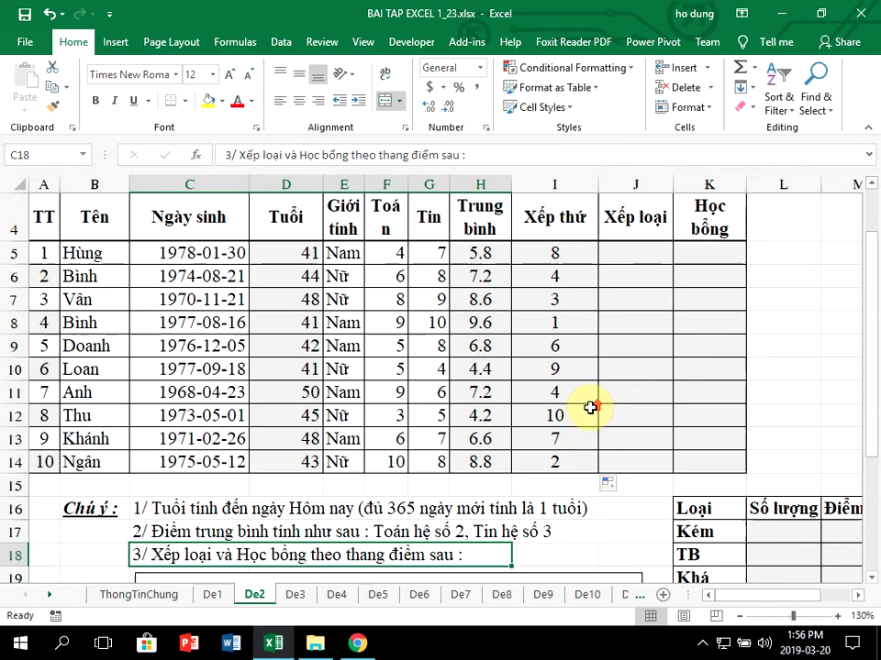
{"action": "scroll", "coordinate": [590, 409], "scroll_direction": "up", "scroll_amount": 1}
{"action": "left_click", "coordinate": [611, 329]}
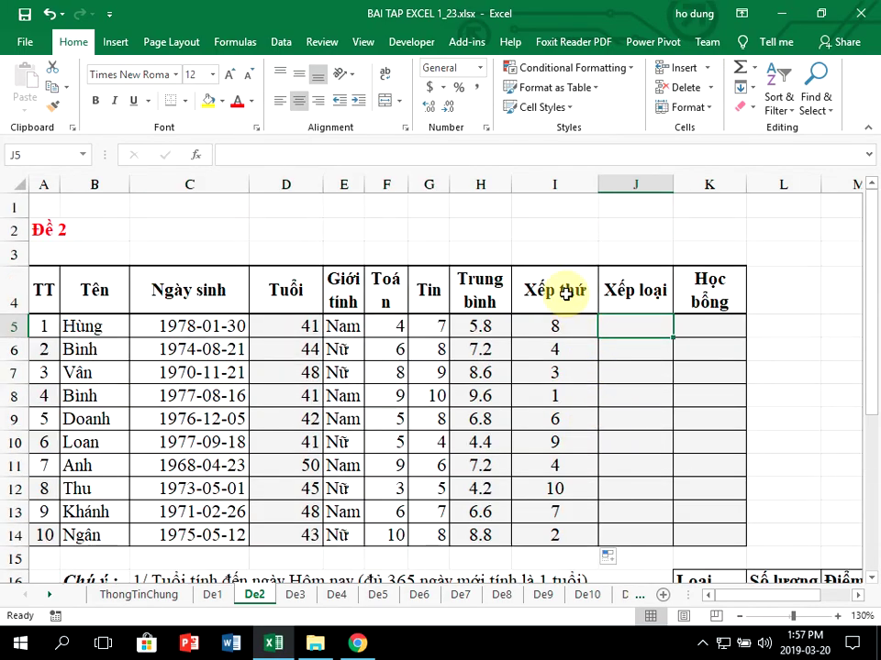
Start J5's nested IF with averages below 5 graded "Kém".
{"action": "type", "text": "="}
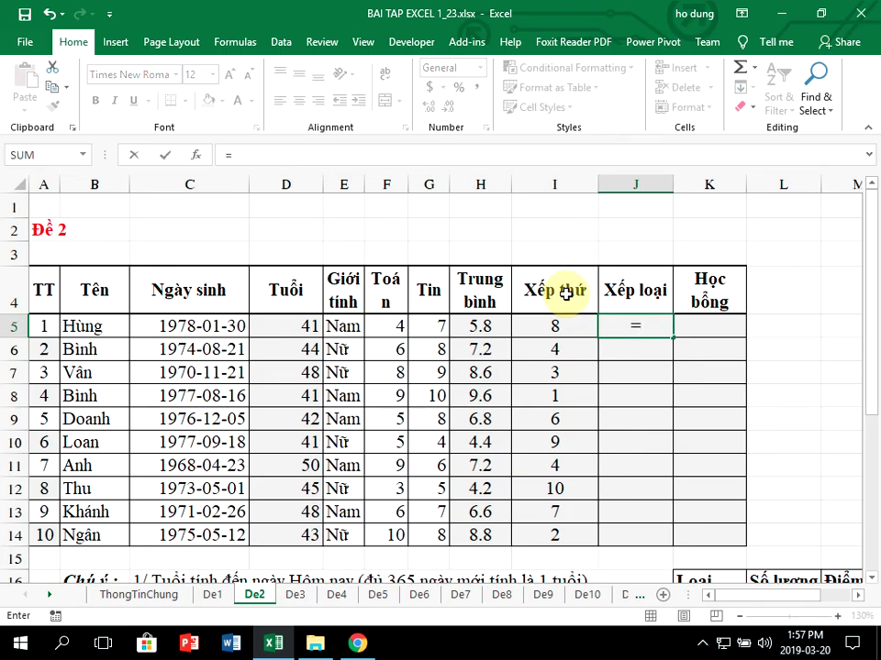
{"action": "scroll", "coordinate": [394, 422], "scroll_direction": "down", "scroll_amount": 3}
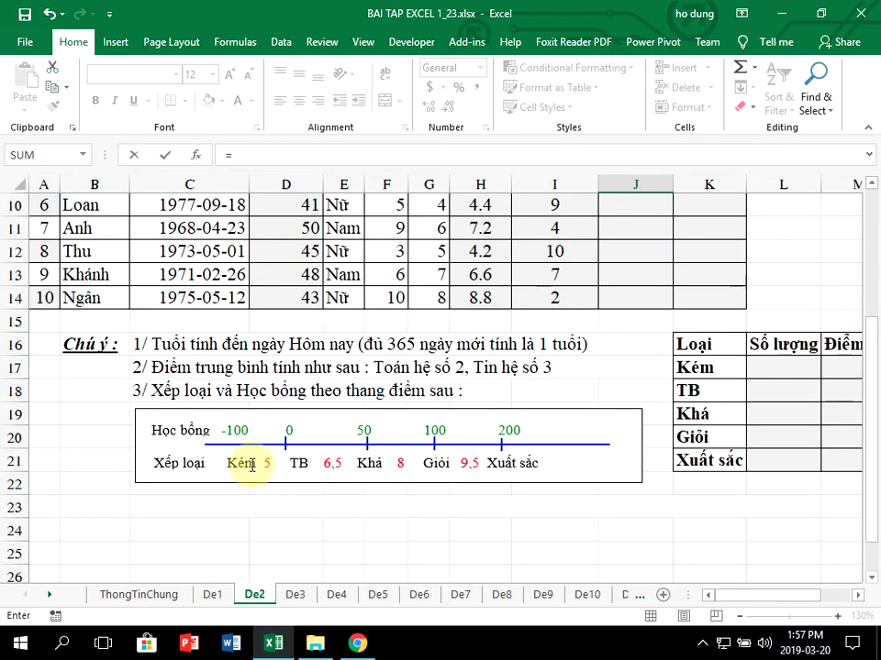
{"action": "scroll", "coordinate": [597, 418], "scroll_direction": "up", "scroll_amount": 3}
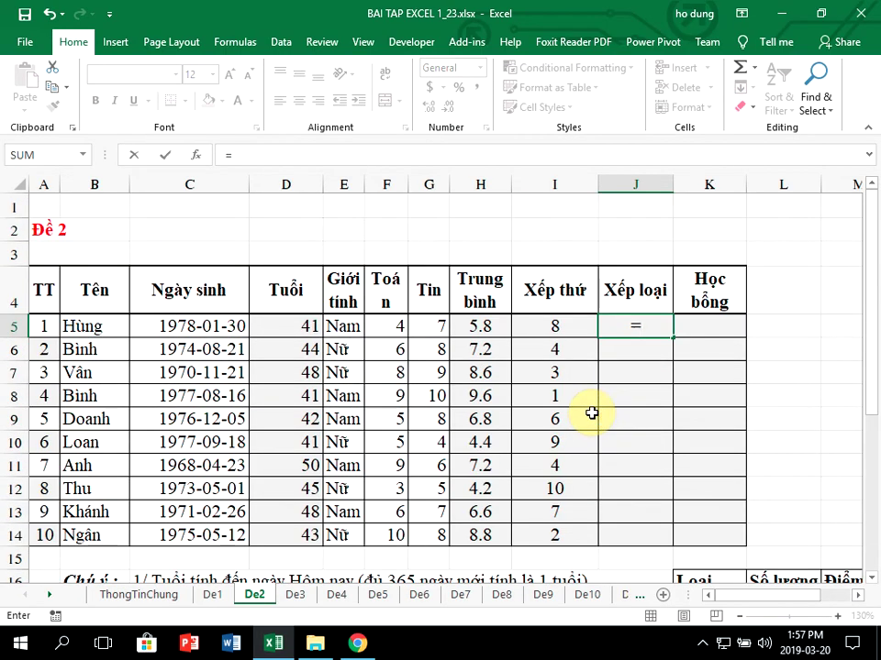
{"action": "type", "text": "if("}
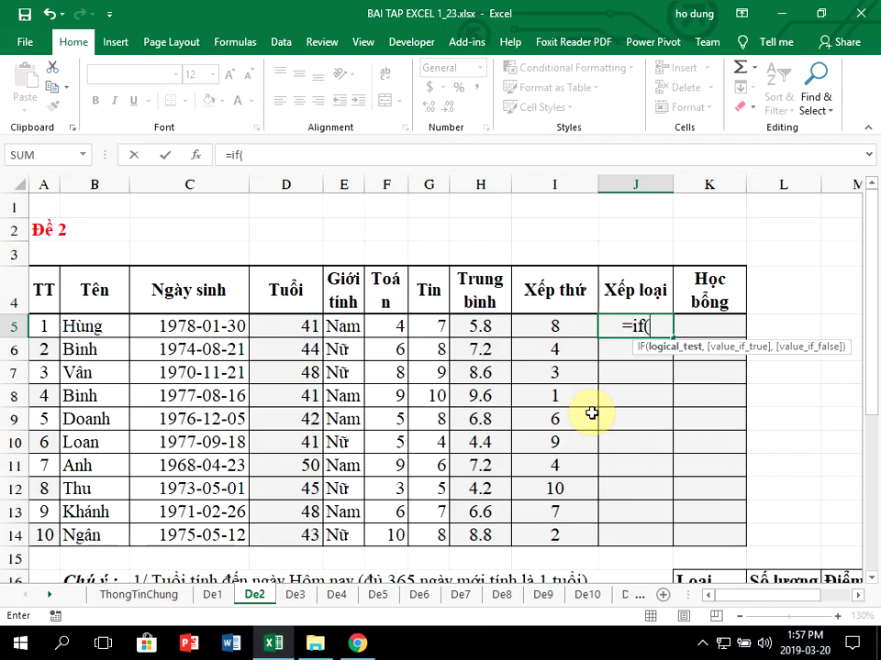
{"action": "left_click", "coordinate": [477, 327]}
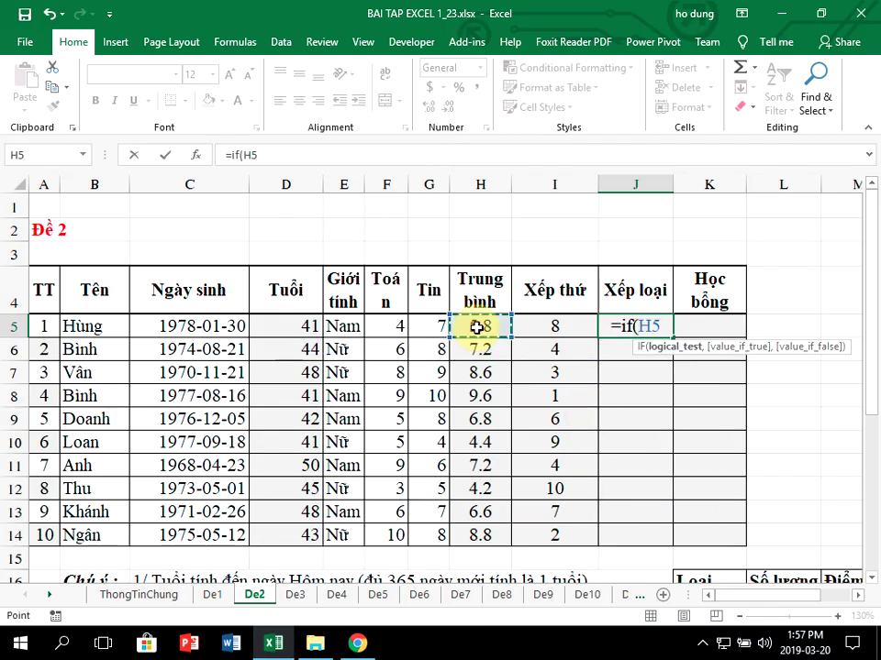
{"action": "type", "text": "<"}
{"action": "scroll", "coordinate": [473, 411], "scroll_direction": "down", "scroll_amount": 3}
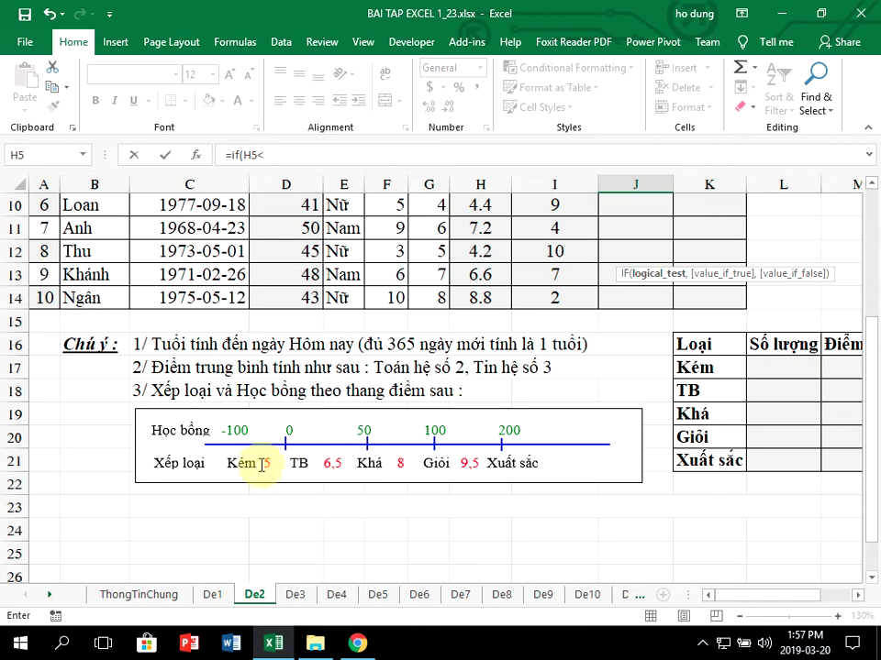
{"action": "scroll", "coordinate": [460, 416], "scroll_direction": "up", "scroll_amount": 3}
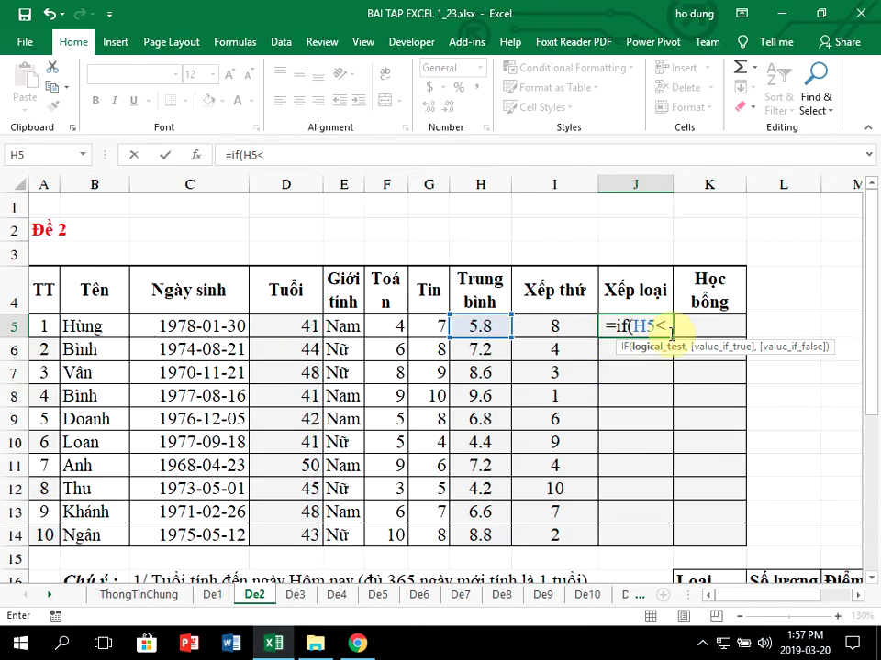
{"action": "type", "text": "5"}
{"action": "scroll", "coordinate": [704, 343], "scroll_direction": "down", "scroll_amount": 2}
{"action": "scroll", "coordinate": [683, 342], "scroll_direction": "up", "scroll_amount": 1}
{"action": "scroll", "coordinate": [673, 345], "scroll_direction": "up", "scroll_amount": 1}
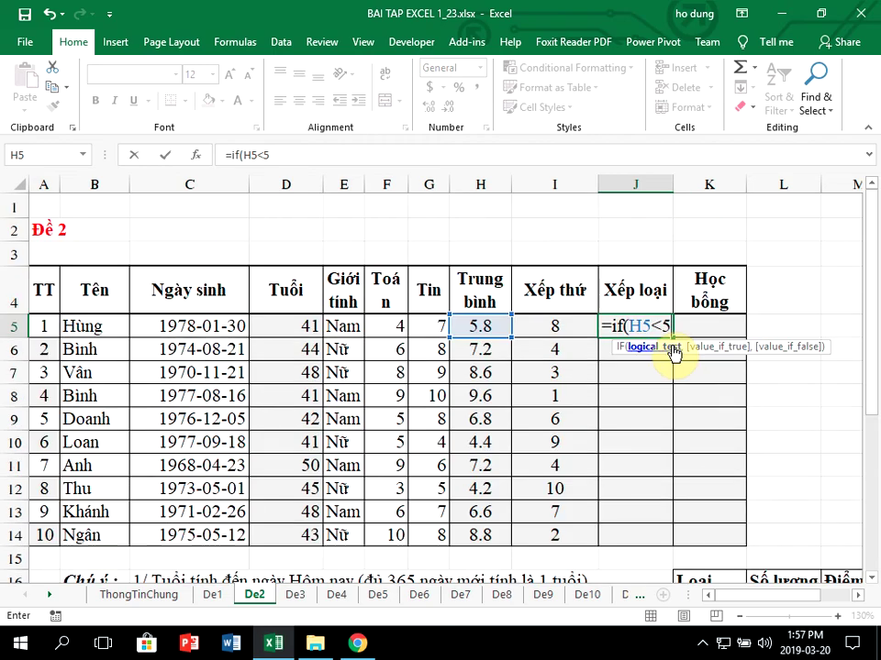
{"action": "type", "text": ",\""}
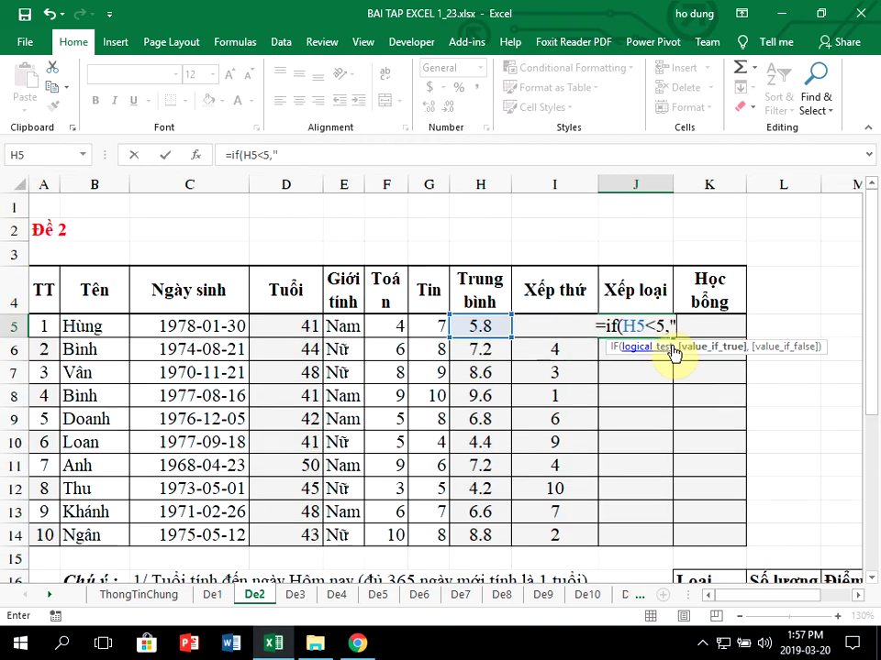
{"action": "type", "text": "Kém\""}
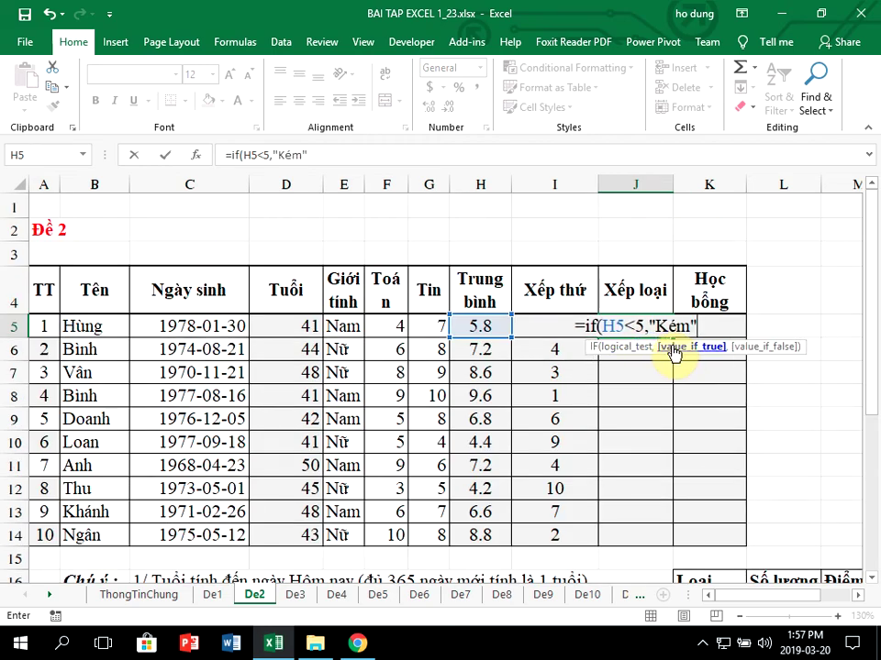
{"action": "type", "text": ",if"}
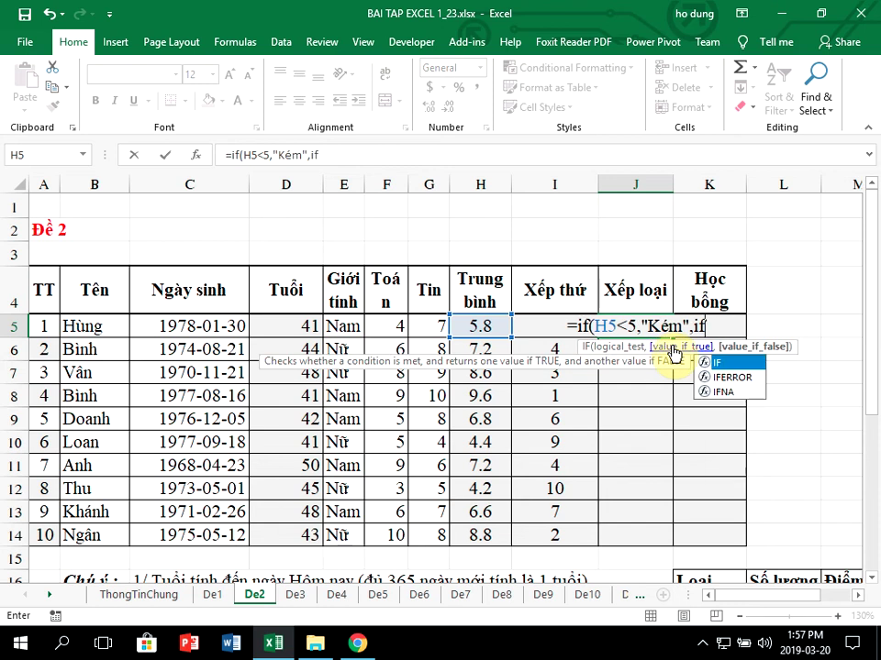
{"action": "type", "text": "("}
Add the TB (<6.5), Khá (<8), Giỏi (<9.5) and Xuất sắc tiers and commit.
{"action": "left_click", "coordinate": [484, 323]}
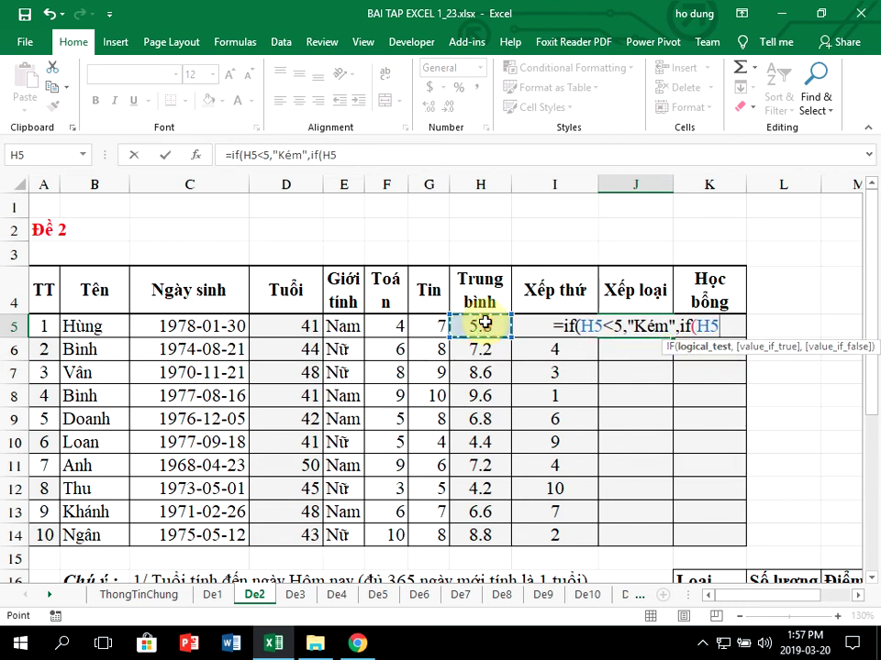
{"action": "type", "text": "<6."}
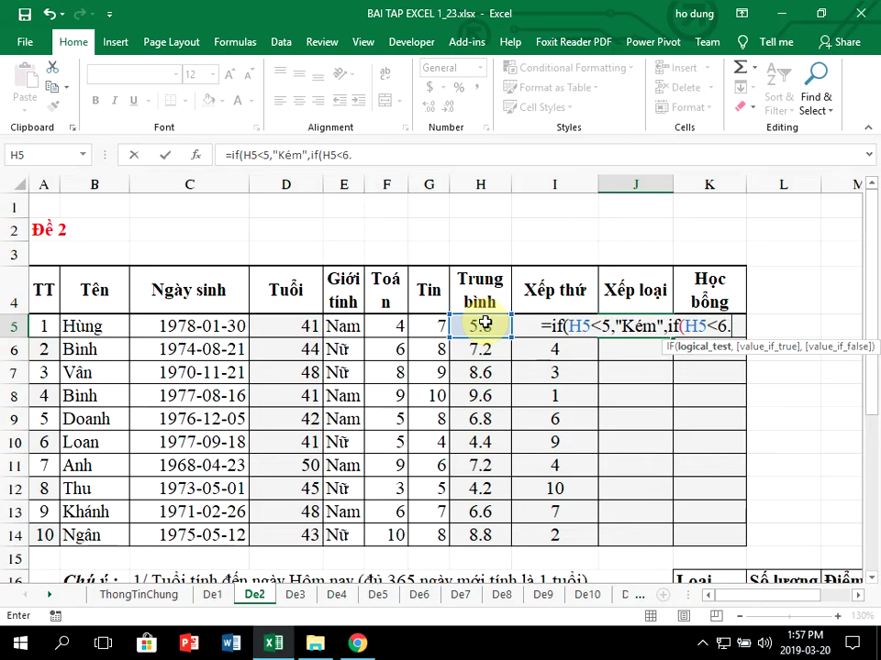
{"action": "type", "text": "5,"}
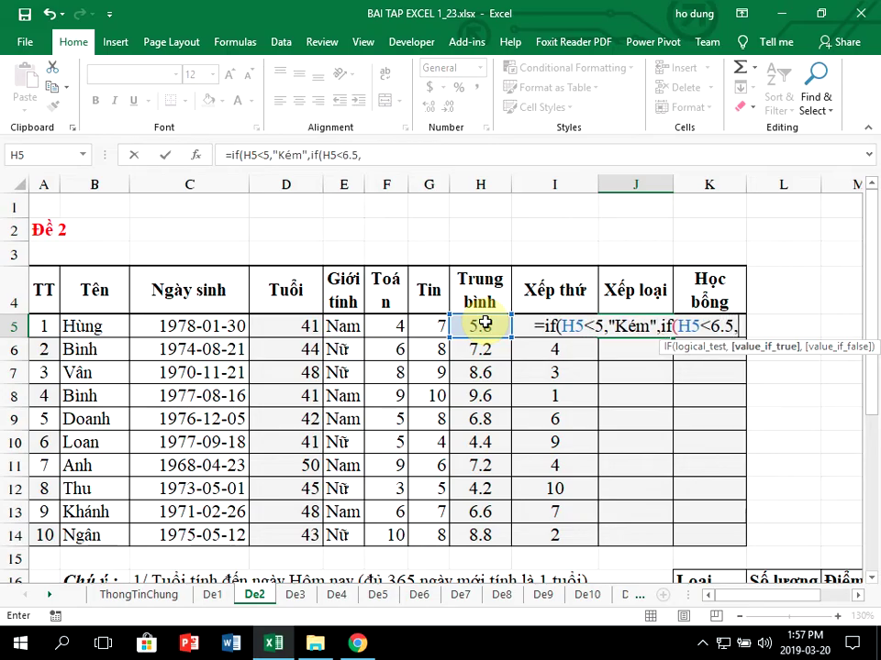
{"action": "type", "text": "\""}
{"action": "scroll", "coordinate": [483, 323], "scroll_direction": "down", "scroll_amount": 3}
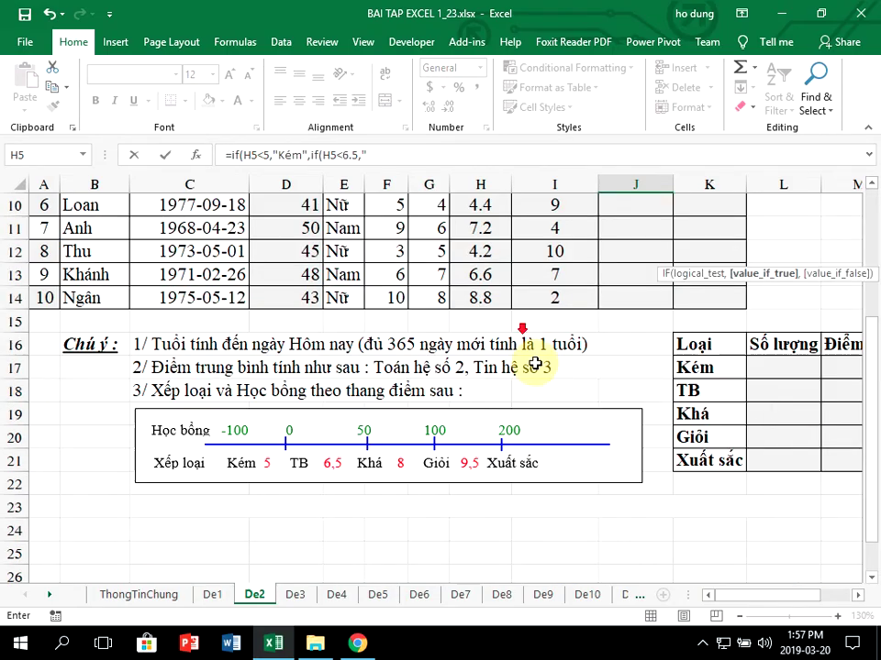
{"action": "scroll", "coordinate": [574, 394], "scroll_direction": "up", "scroll_amount": 3}
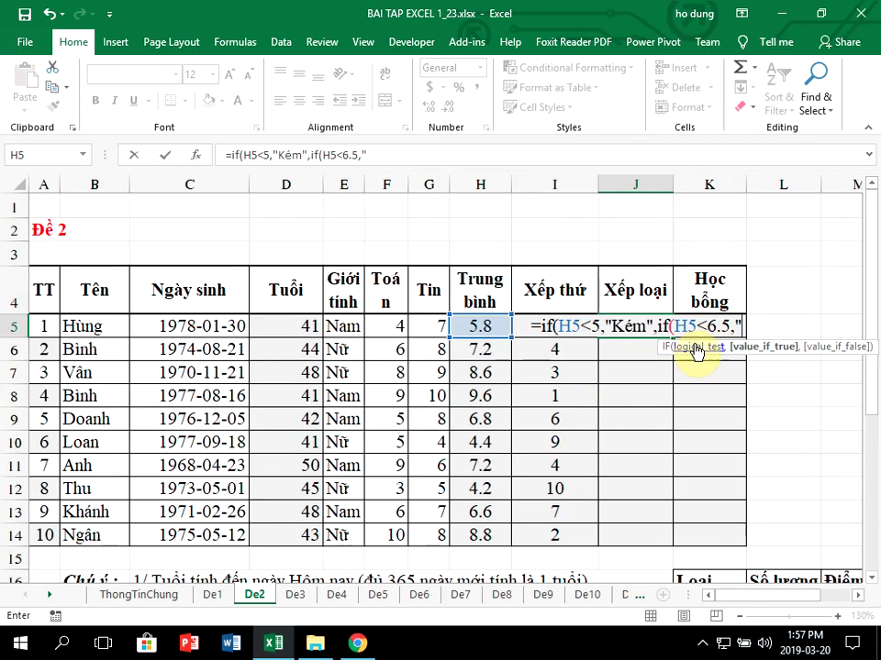
{"action": "type", "text": "TB"}
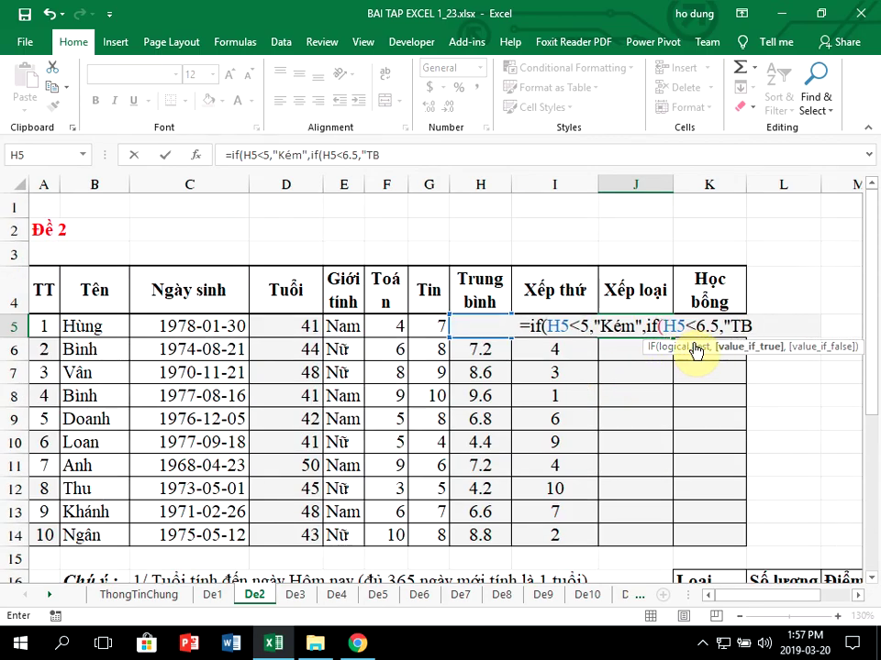
{"action": "type", "text": "\",if"}
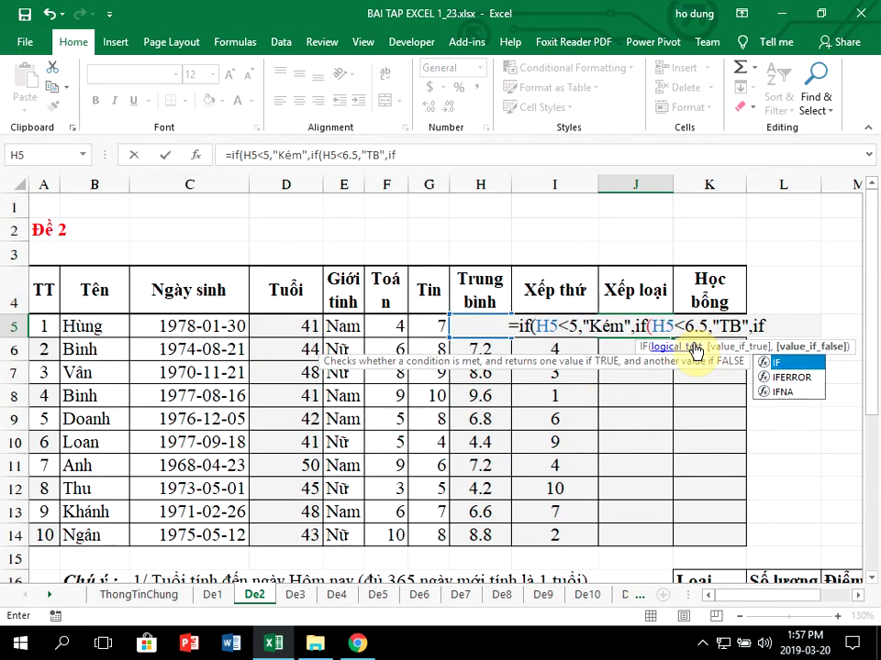
{"action": "type", "text": "(h5<"}
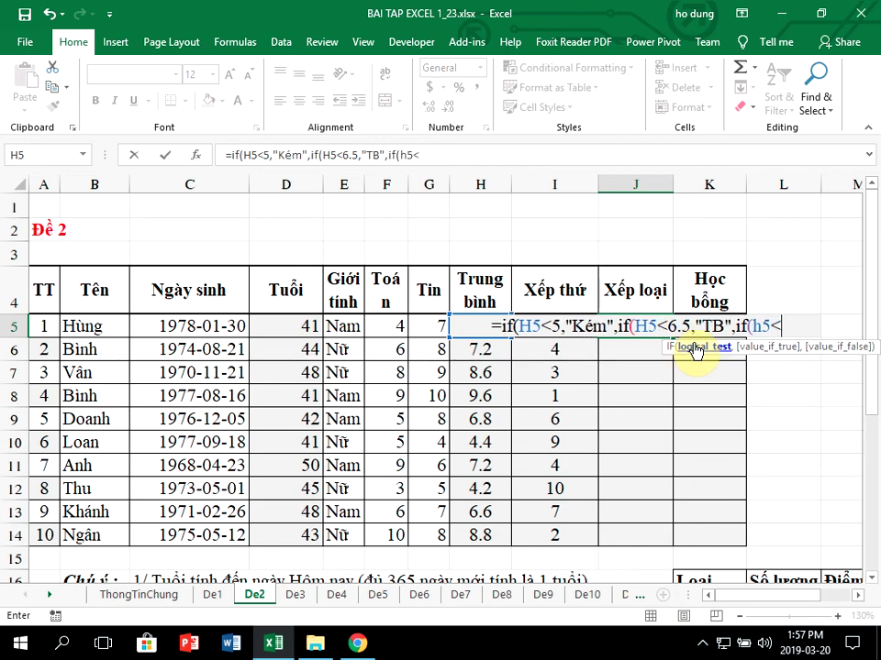
{"action": "scroll", "coordinate": [697, 350], "scroll_direction": "down", "scroll_amount": 3}
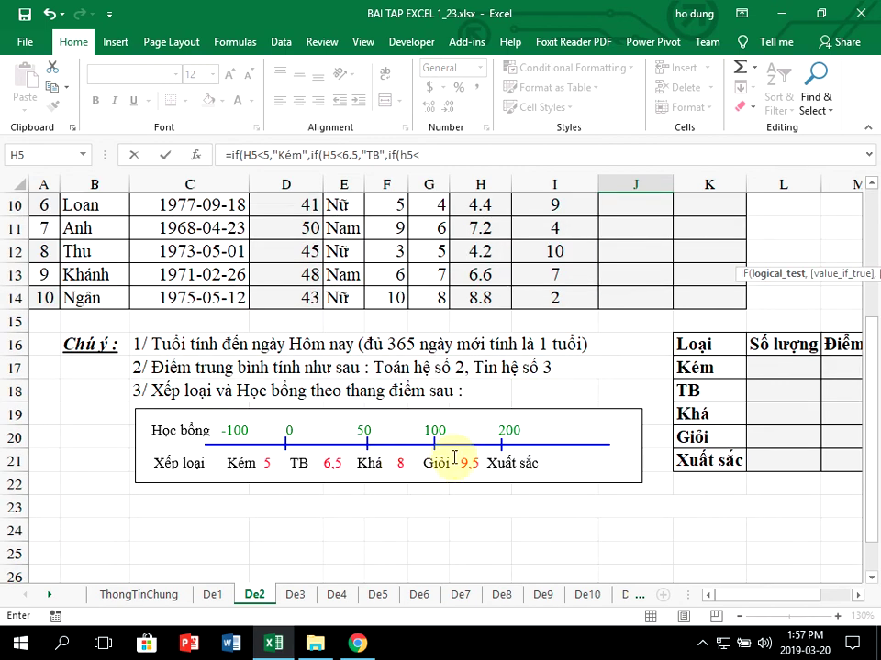
{"action": "scroll", "coordinate": [453, 456], "scroll_direction": "up", "scroll_amount": 3}
{"action": "type", "text": "8"}
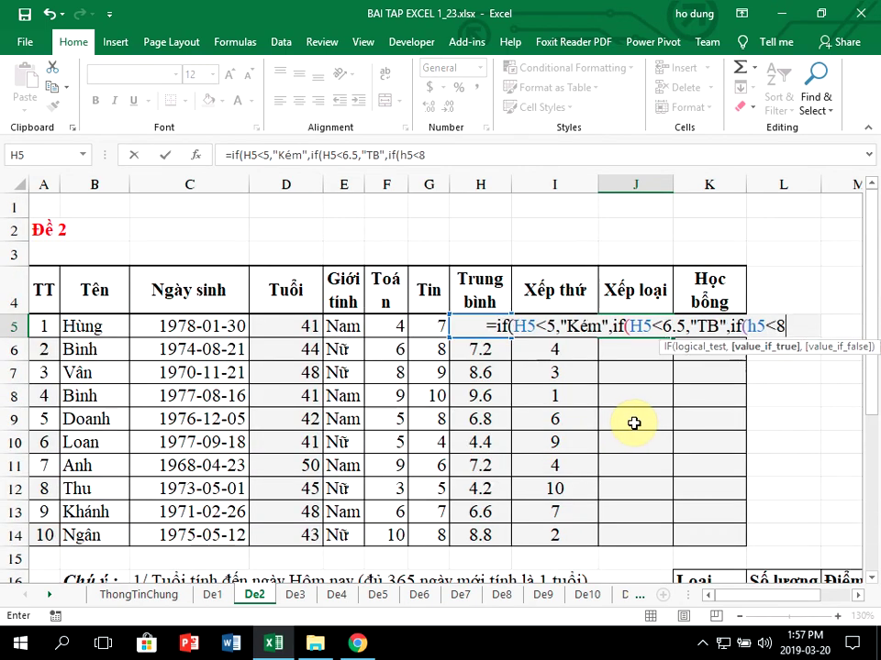
{"action": "type", "text": ",\"Kh"}
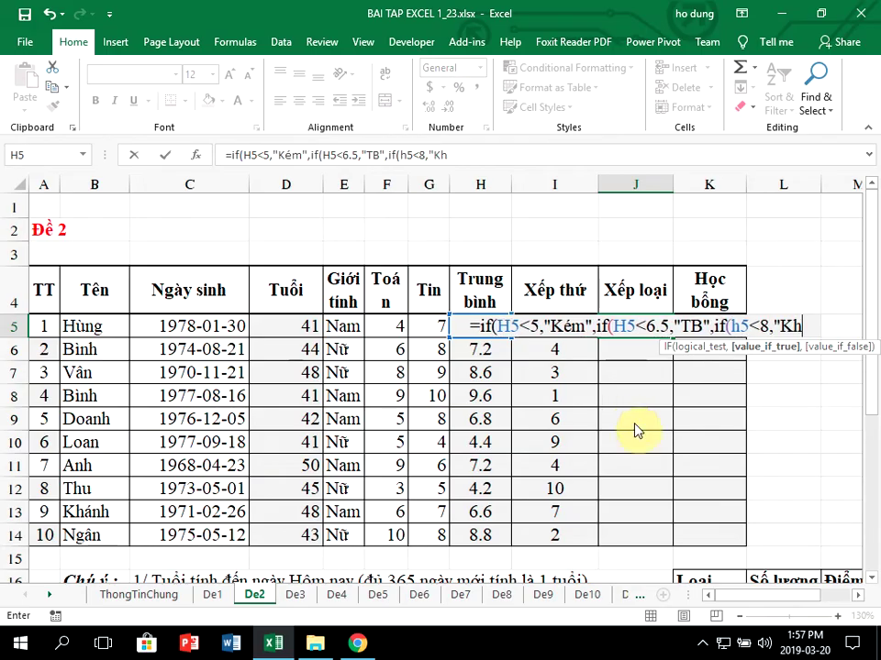
{"action": "type", "text": "á\",i"}
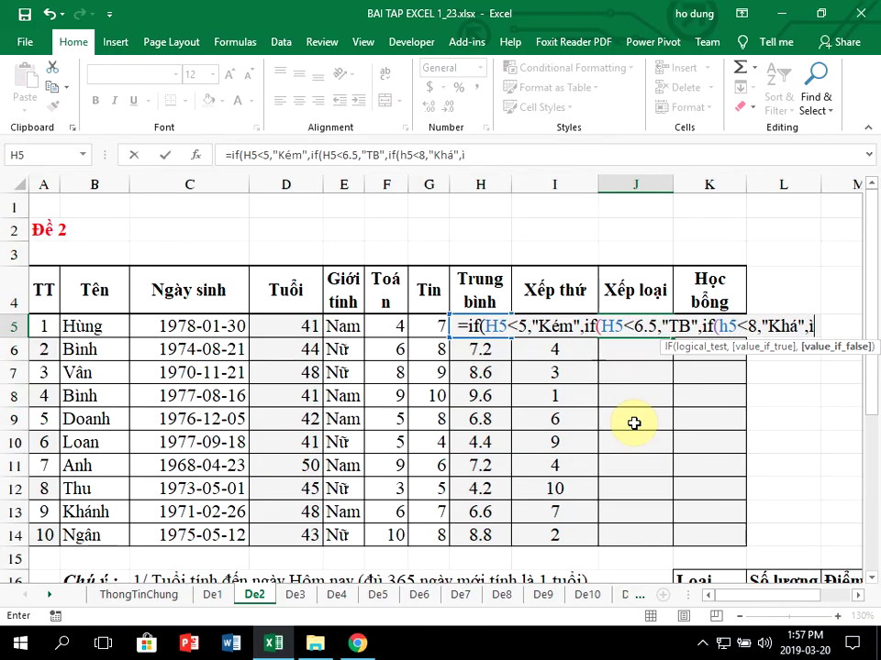
{"action": "type", "text": "f(h5"}
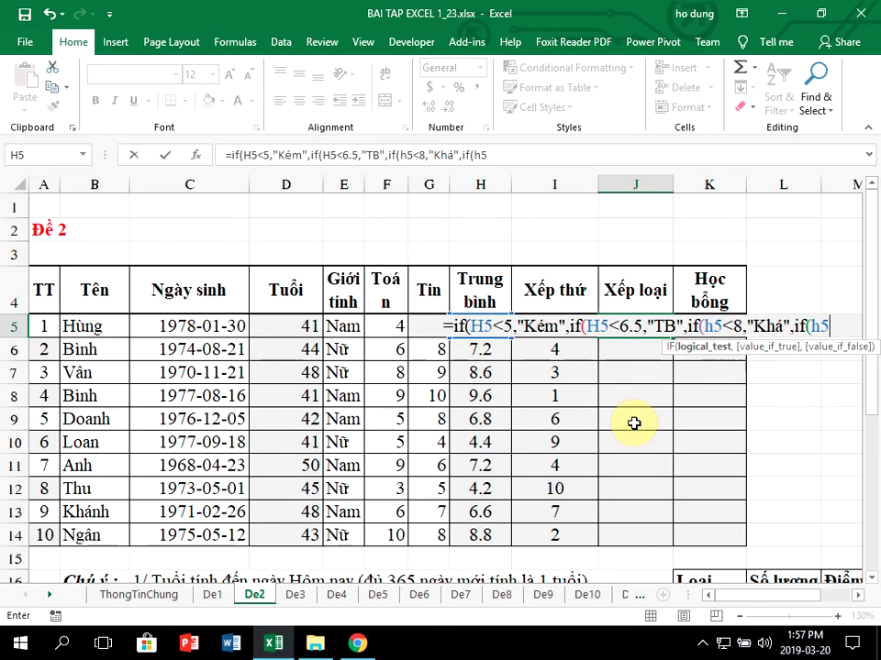
{"action": "type", "text": "<9.5"}
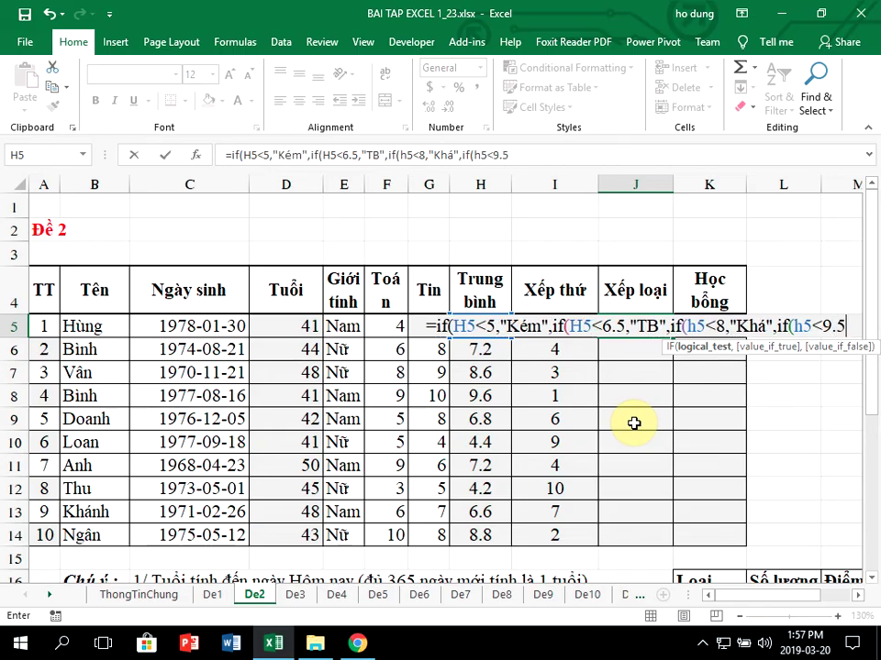
{"action": "type", "text": ","}
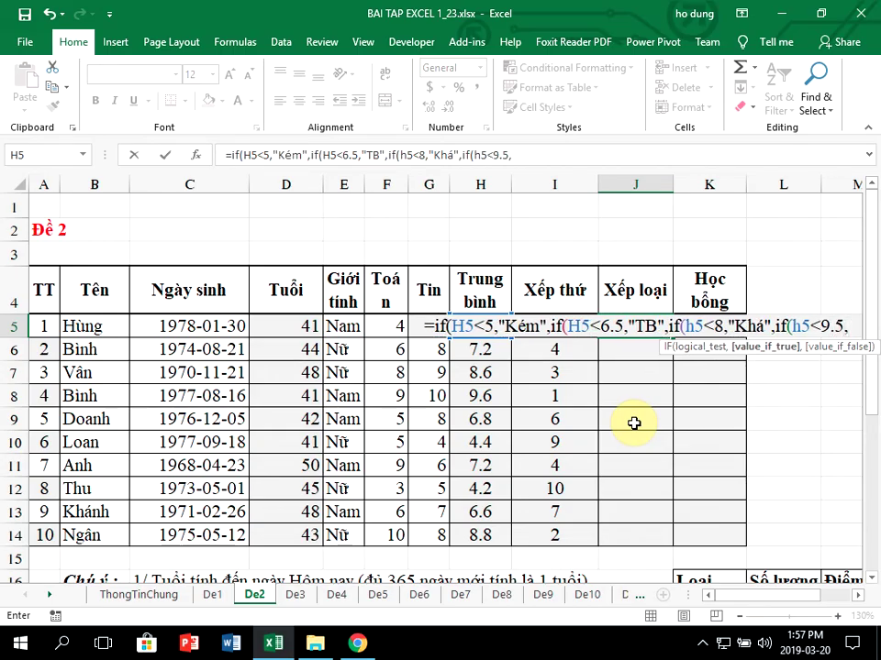
{"action": "type", "text": "\"Gio"}
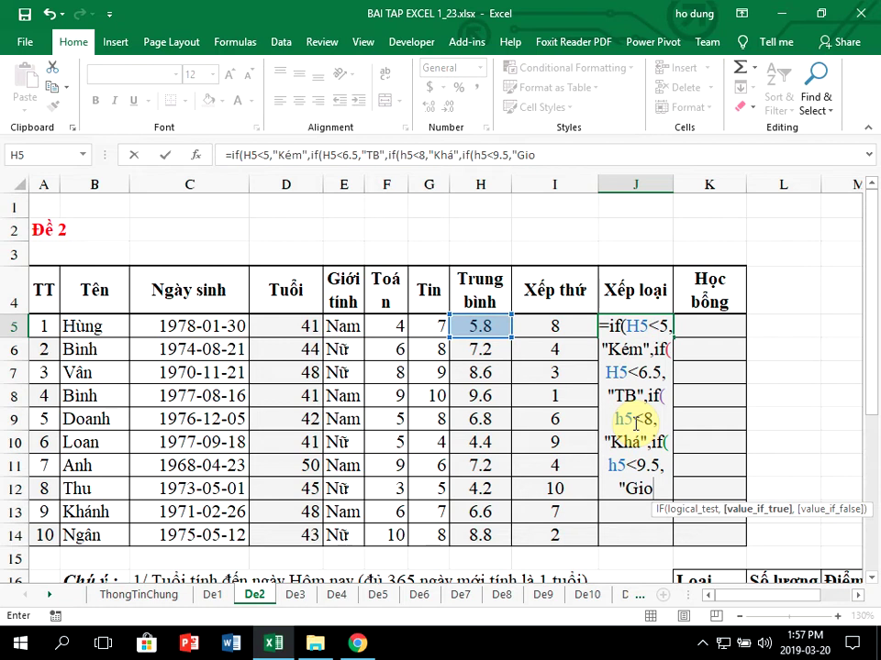
{"action": "key", "text": "BackSpace"}
{"action": "type", "text": "ỏi"}
{"action": "type", "text": "\","}
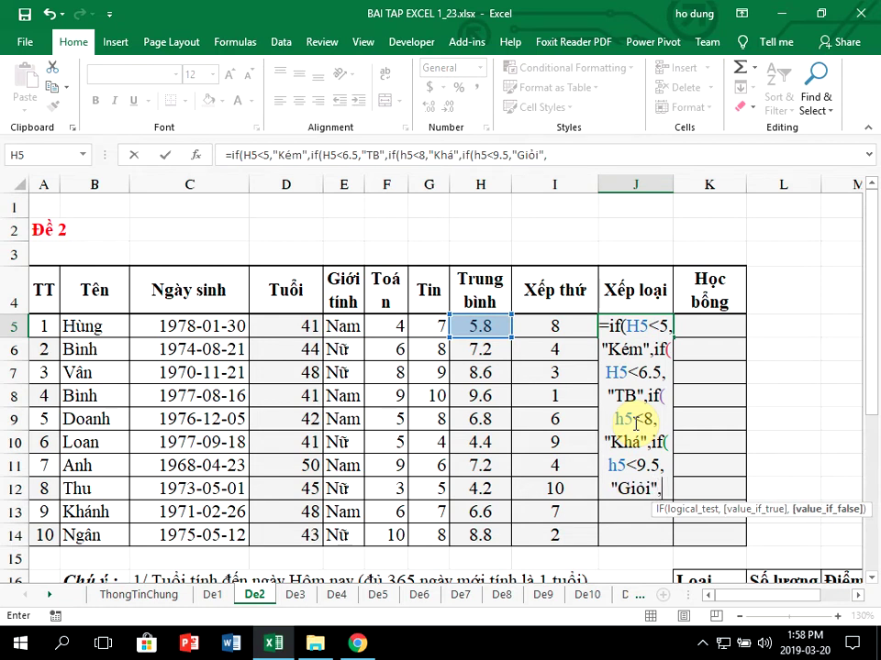
{"action": "type", "text": "\"Xuâ"}
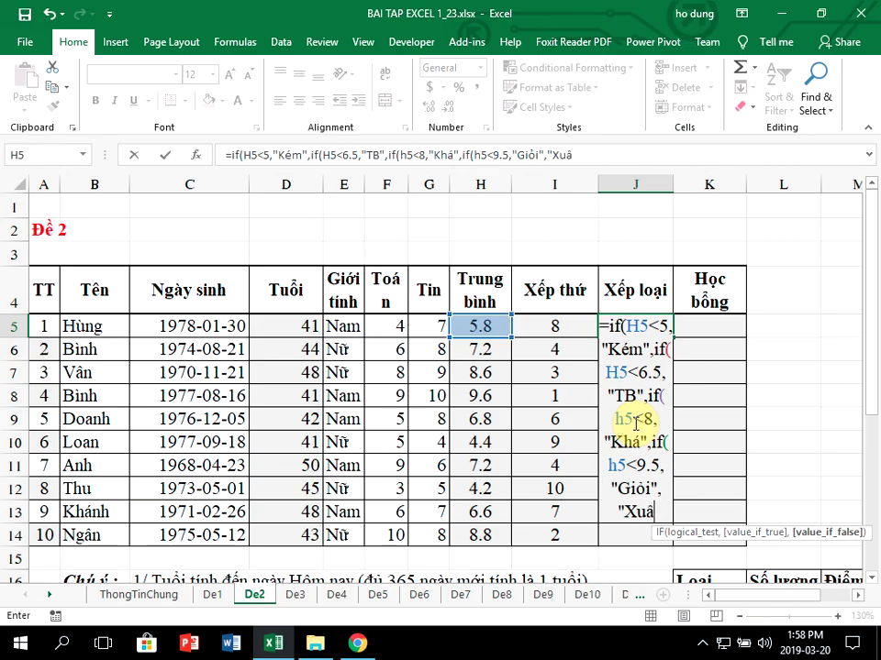
{"action": "type", "text": "t"}
{"action": "type", "text": " sắ"}
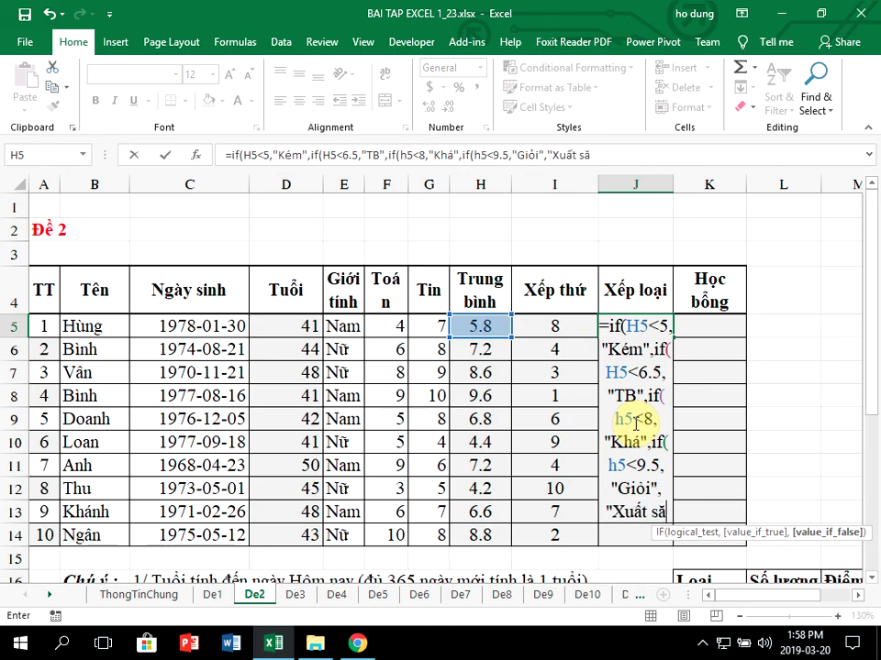
{"action": "type", "text": "c\""}
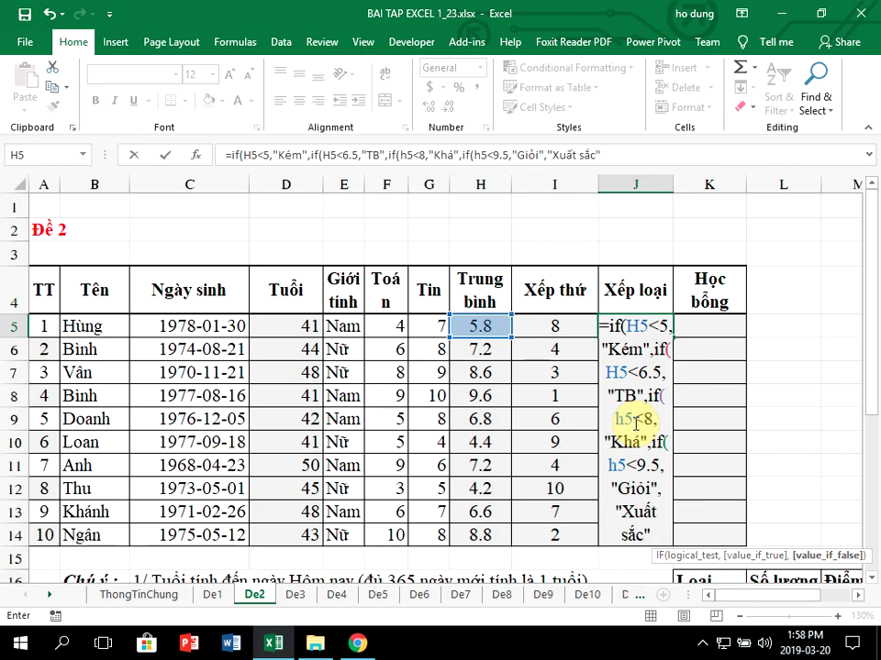
{"action": "type", "text": ")))"}
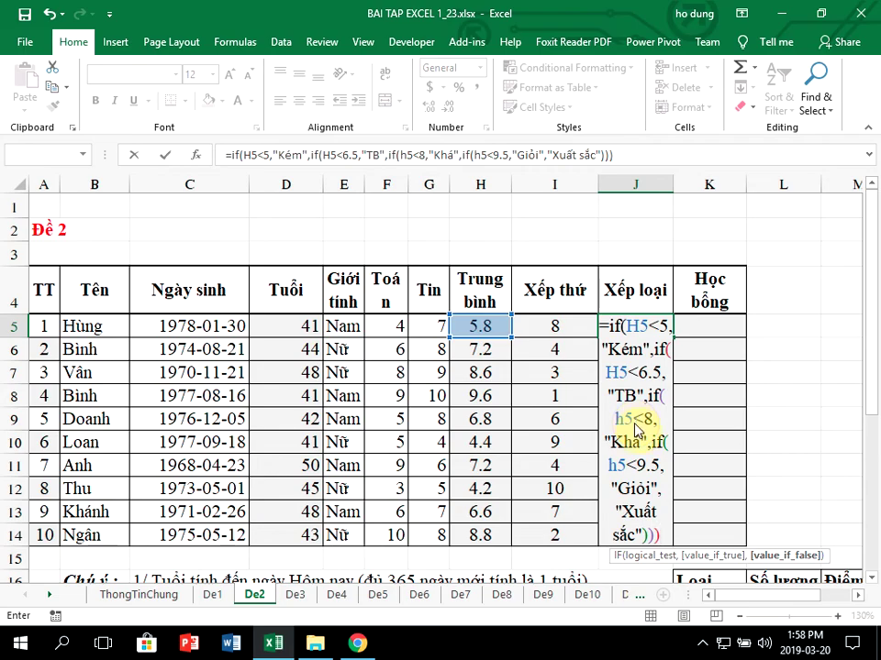
{"action": "key", "text": "Return"}
{"action": "key", "text": "Return"}
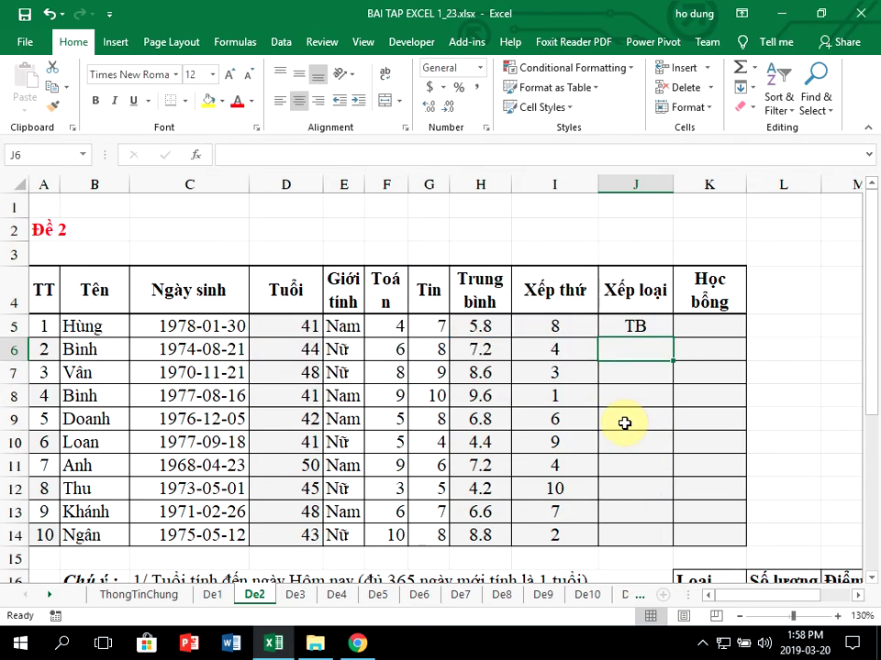
{"action": "double_click", "coordinate": [636, 322]}
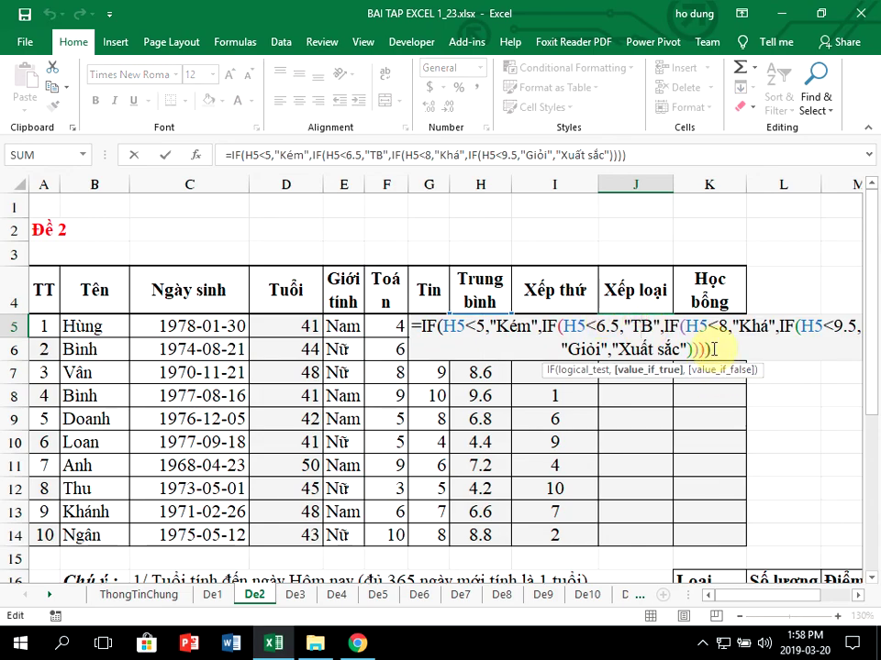
{"action": "key", "text": "Return"}
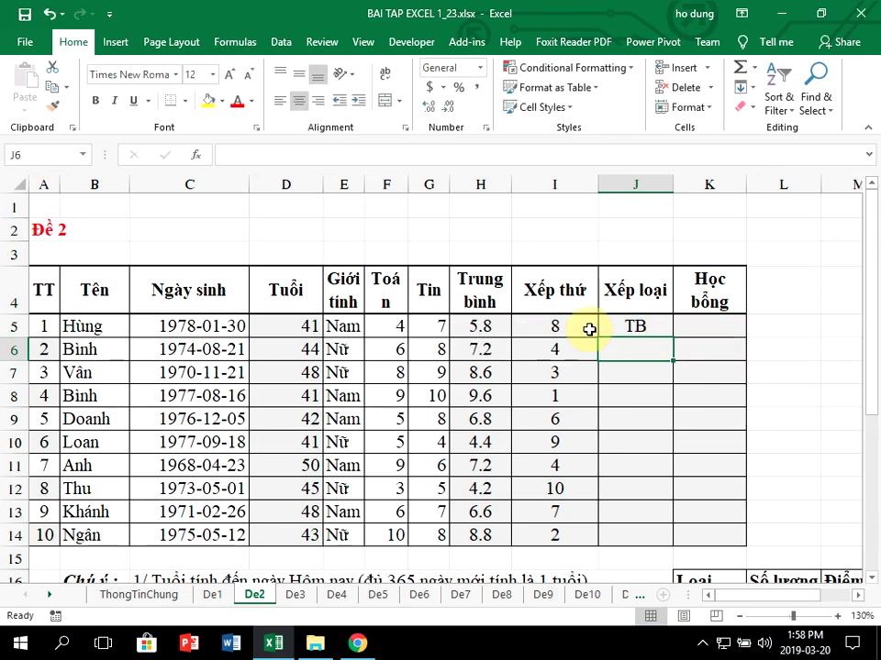
{"action": "left_click", "coordinate": [475, 328]}
{"action": "scroll", "coordinate": [495, 374], "scroll_direction": "down", "scroll_amount": 3}
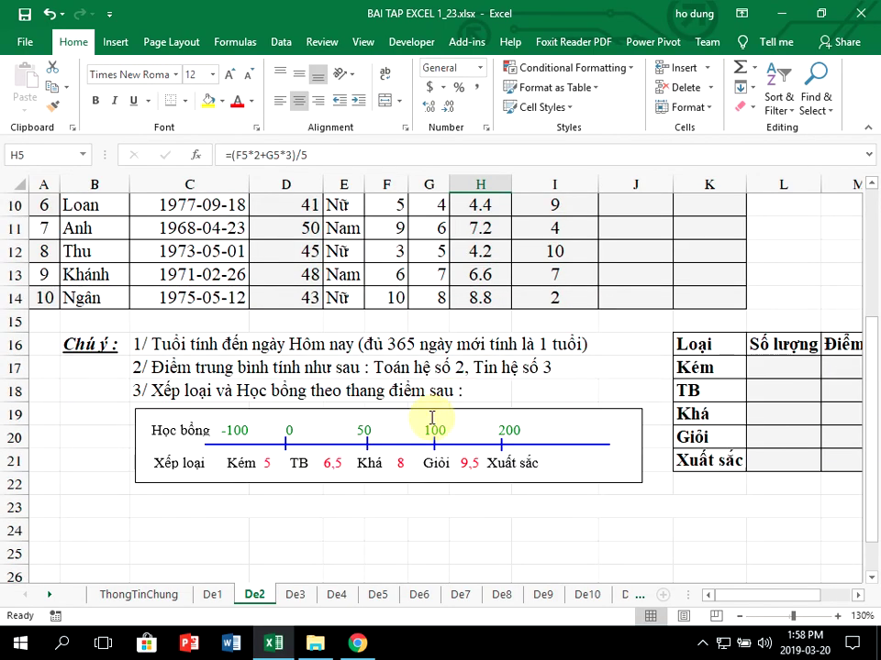
{"action": "scroll", "coordinate": [470, 429], "scroll_direction": "up", "scroll_amount": 1}
{"action": "scroll", "coordinate": [469, 429], "scroll_direction": "up", "scroll_amount": 2}
Copy J5's grading formula down to J14.
{"action": "left_click", "coordinate": [617, 330]}
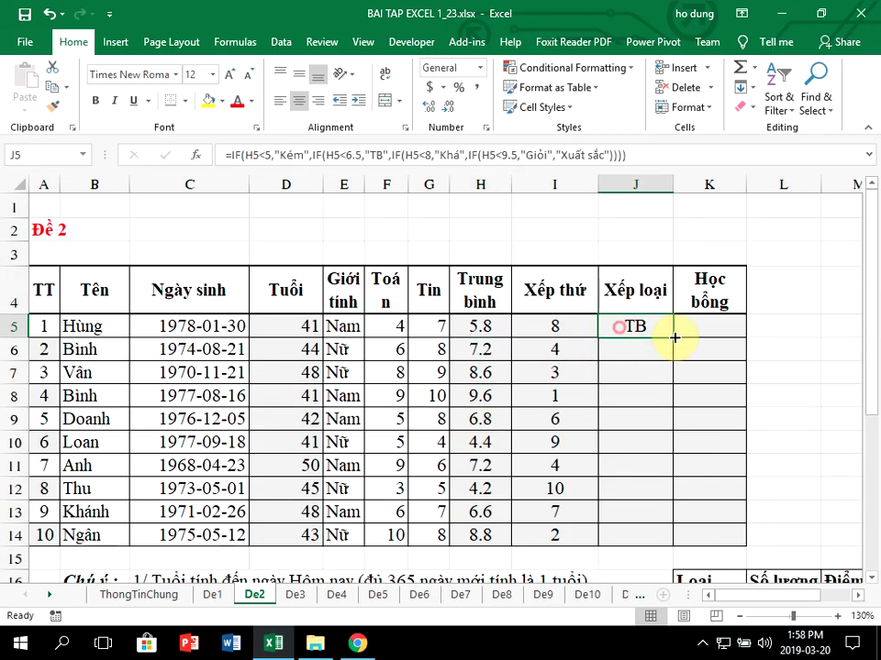
{"action": "left_click_drag", "start_coordinate": [673, 338], "coordinate": [666, 545]}
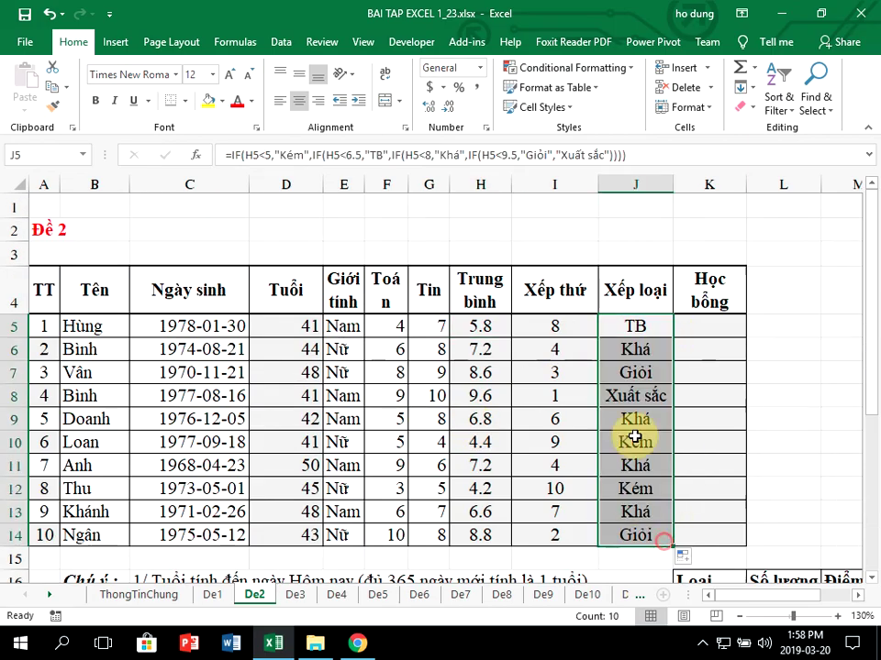
{"action": "left_click", "coordinate": [626, 349]}
Compare rows 7-10's averages, ranks and grades against the grading scale.
{"action": "left_click", "coordinate": [477, 371]}
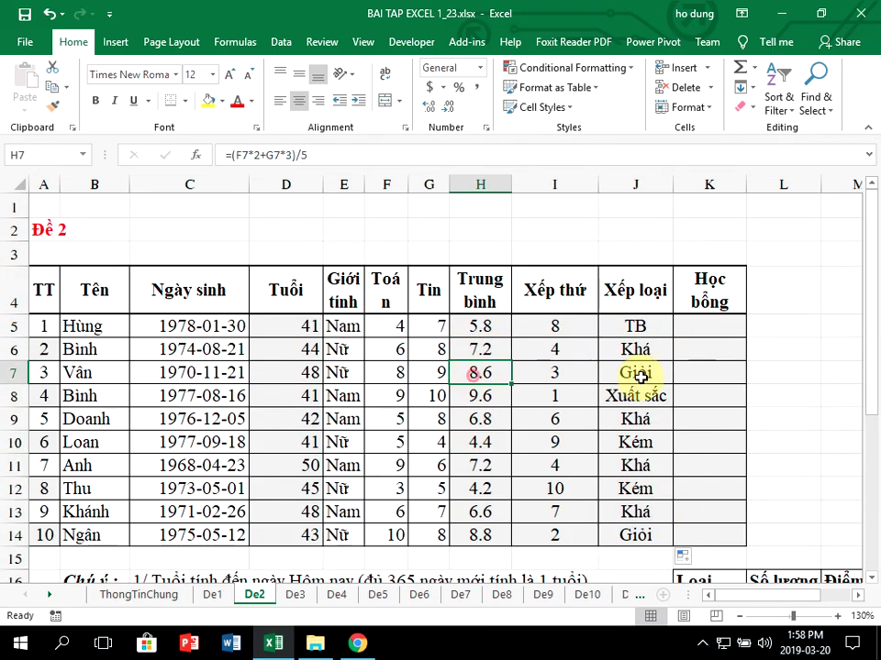
{"action": "left_click", "coordinate": [629, 371]}
{"action": "left_click", "coordinate": [471, 398]}
{"action": "left_click_drag", "start_coordinate": [516, 400], "coordinate": [642, 400]}
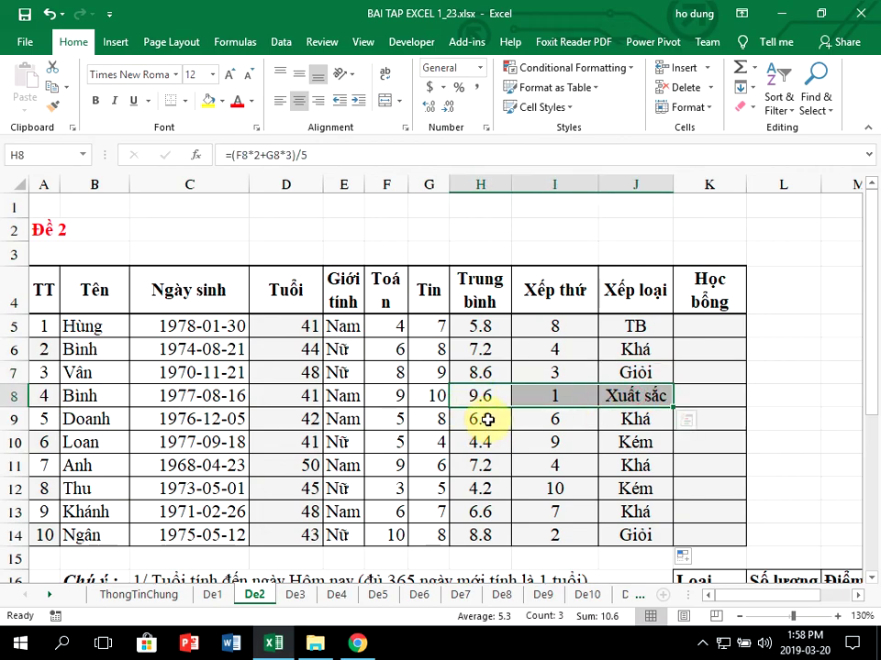
{"action": "left_click_drag", "start_coordinate": [481, 418], "coordinate": [628, 418]}
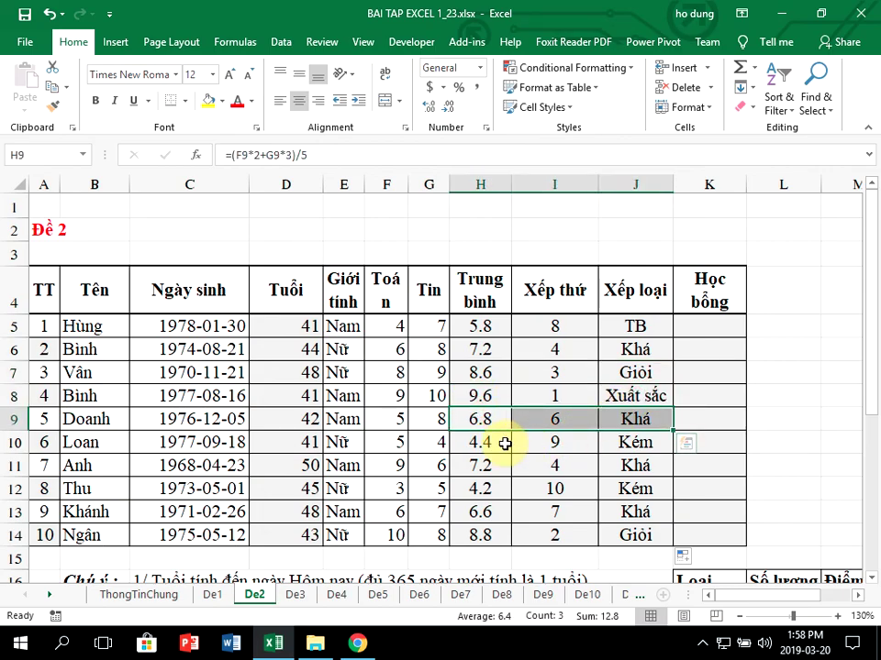
{"action": "left_click_drag", "start_coordinate": [480, 443], "coordinate": [660, 449]}
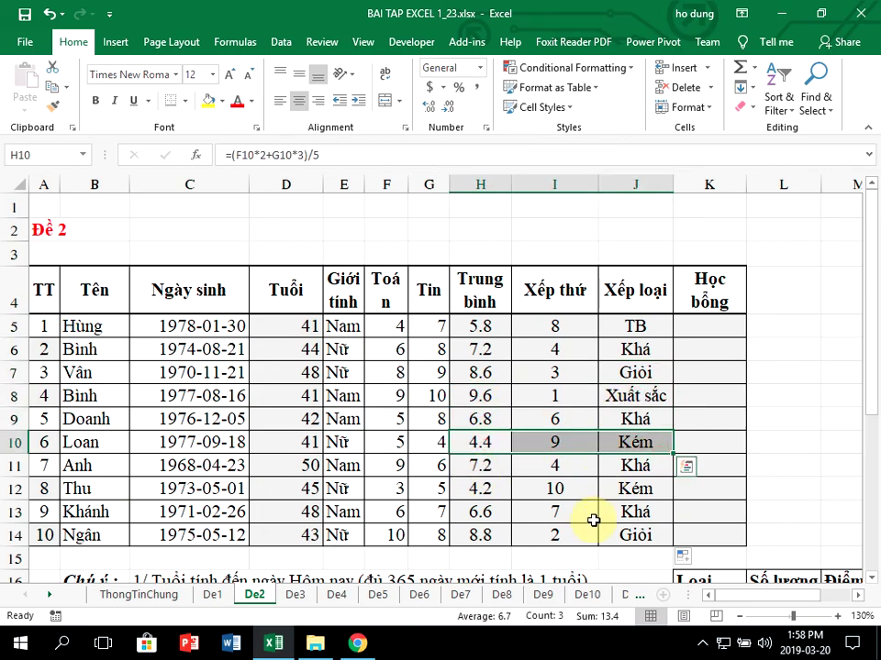
{"action": "scroll", "coordinate": [637, 472], "scroll_direction": "down", "scroll_amount": 3}
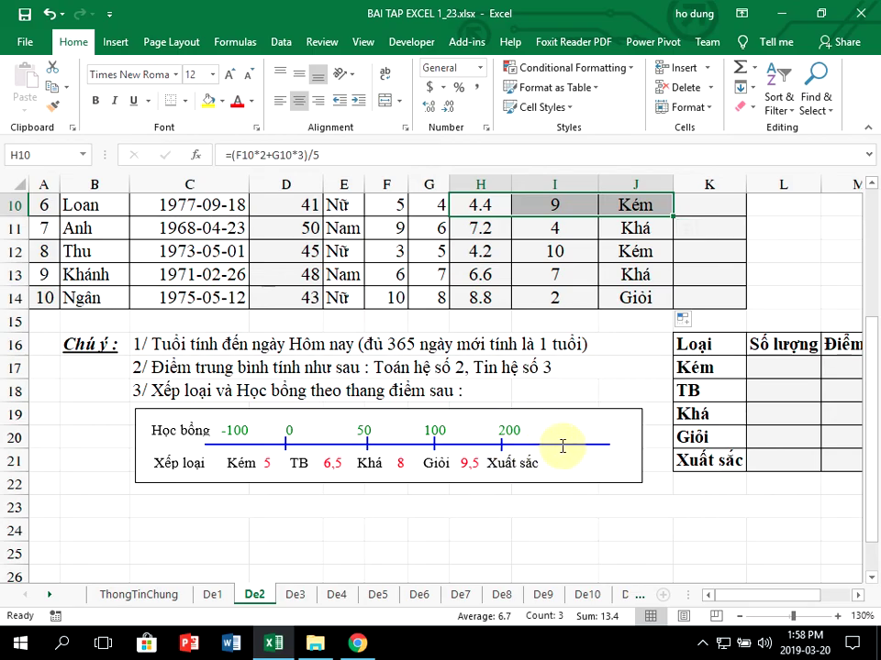
{"action": "scroll", "coordinate": [587, 431], "scroll_direction": "up", "scroll_amount": 1}
Enter =IF(H5<5,-100,IF(H5<6.5,0,IF(H5<8,50,IF(H5<9.5,100,200)))) in K5.
{"action": "scroll", "coordinate": [595, 420], "scroll_direction": "up", "scroll_amount": 2}
{"action": "left_click", "coordinate": [701, 331]}
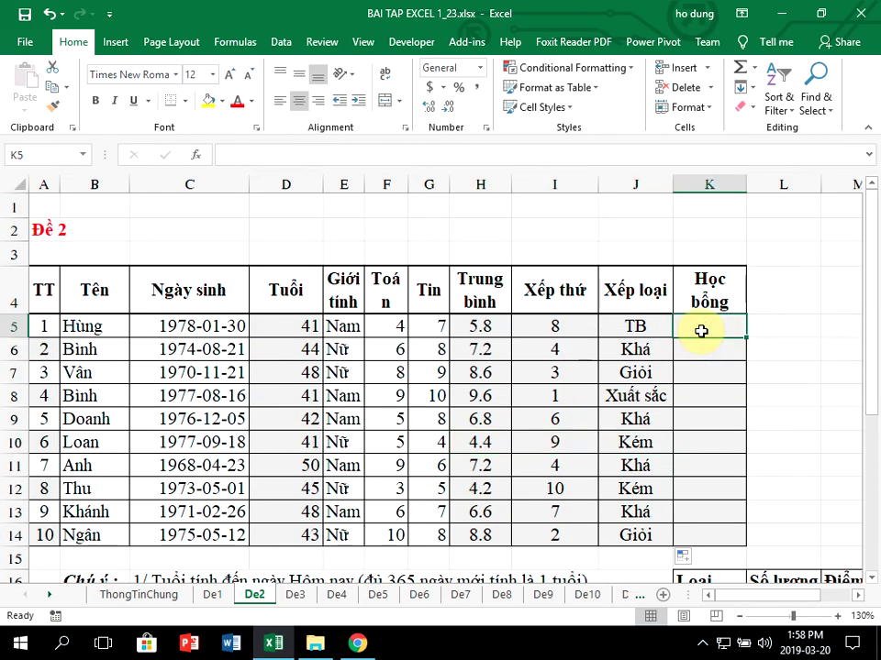
{"action": "type", "text": "=if"}
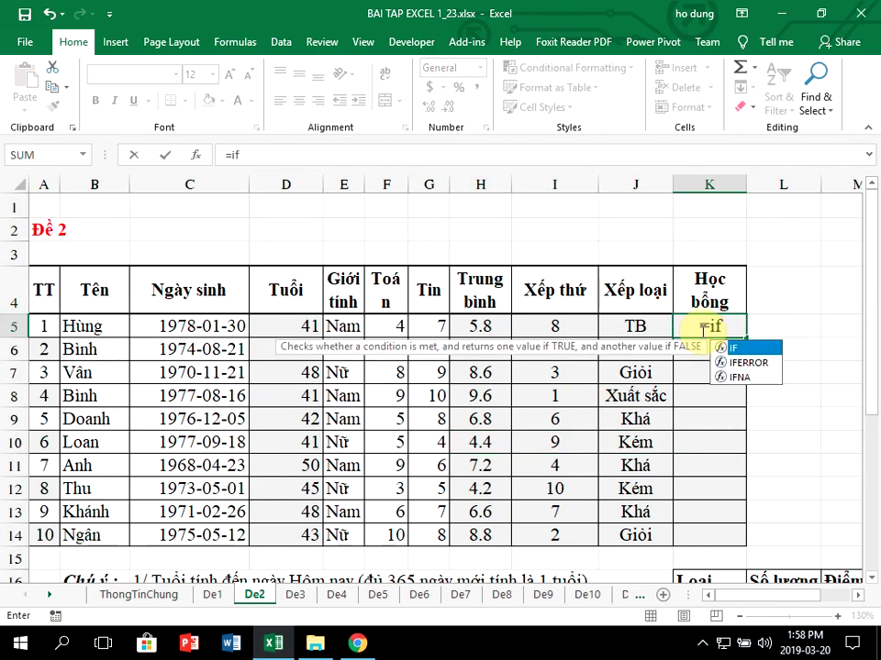
{"action": "type", "text": "("}
{"action": "left_click", "coordinate": [480, 326]}
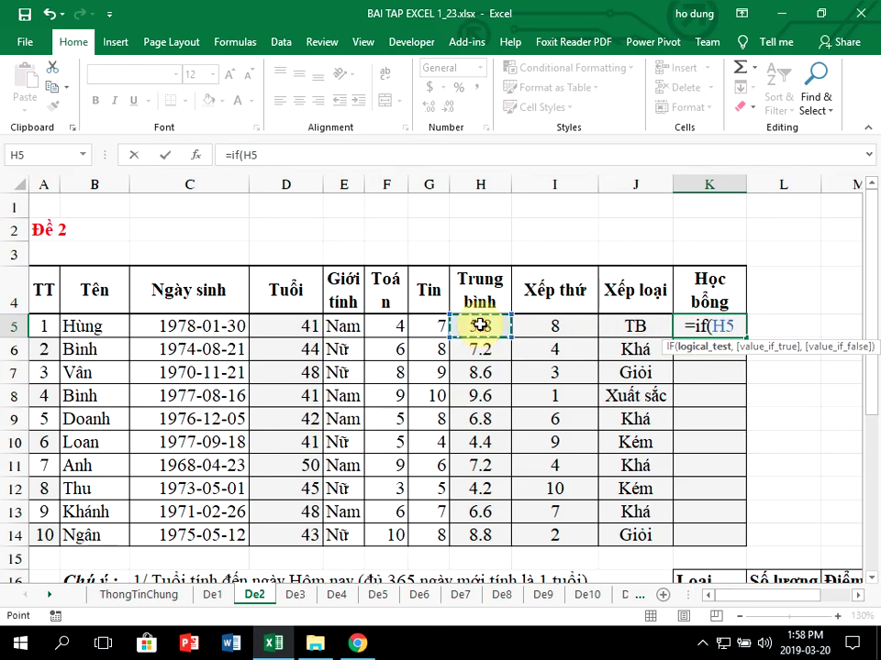
{"action": "type", "text": ",5"}
{"action": "key", "text": "BackSpace"}
{"action": "key", "text": "BackSpace"}
{"action": "type", "text": "<"}
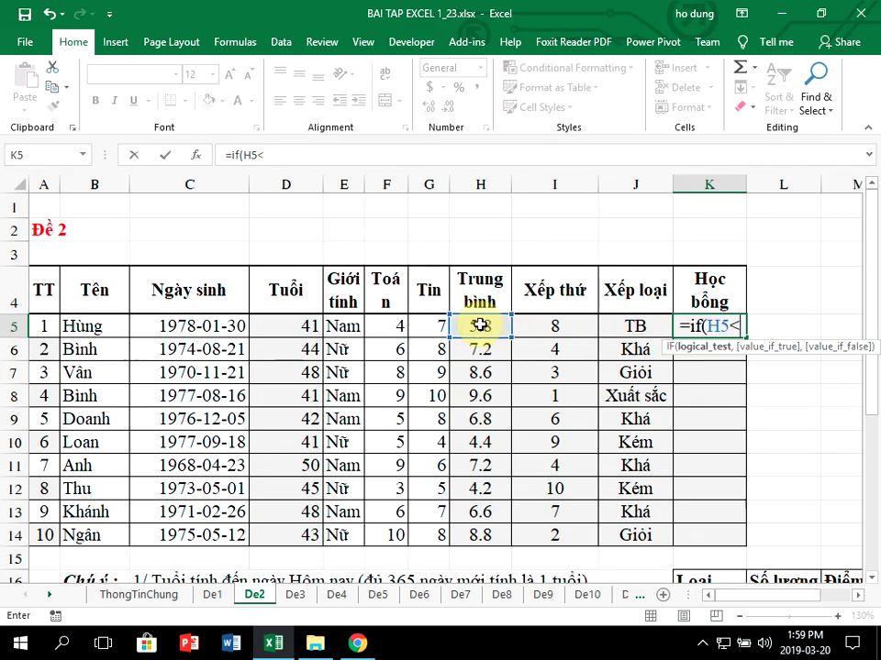
{"action": "type", "text": "5,"}
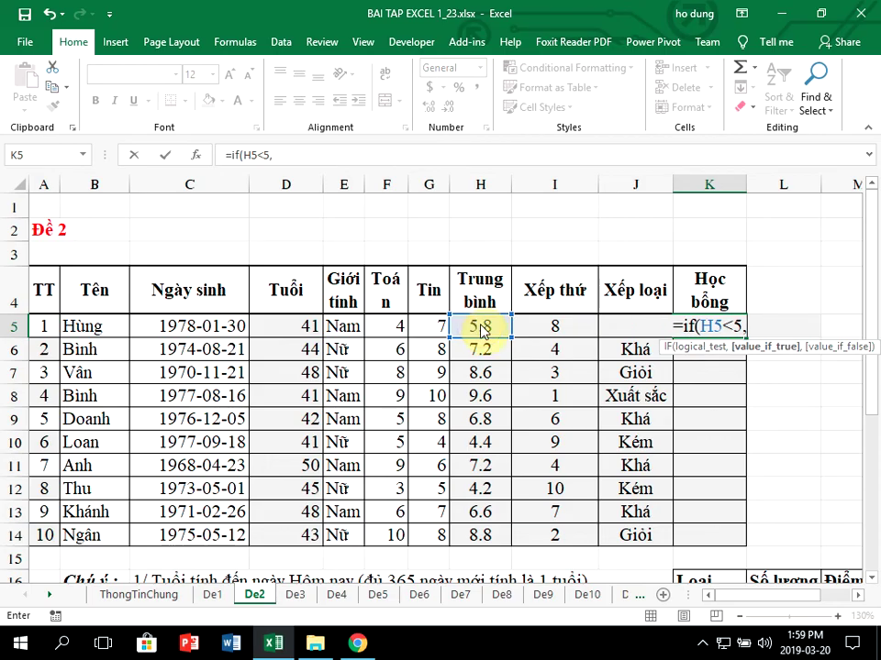
{"action": "type", "text": "-100,i"}
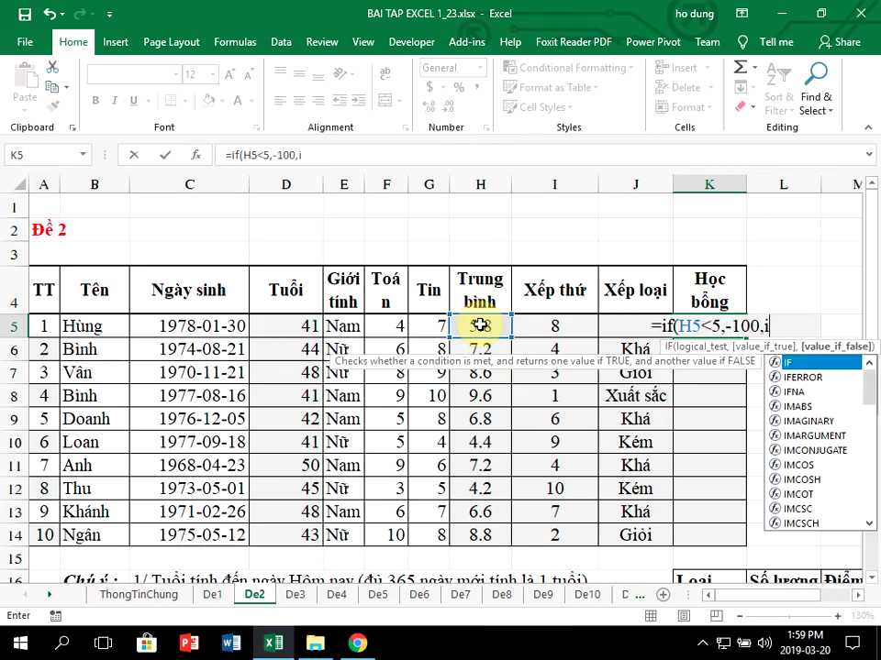
{"action": "type", "text": "f"}
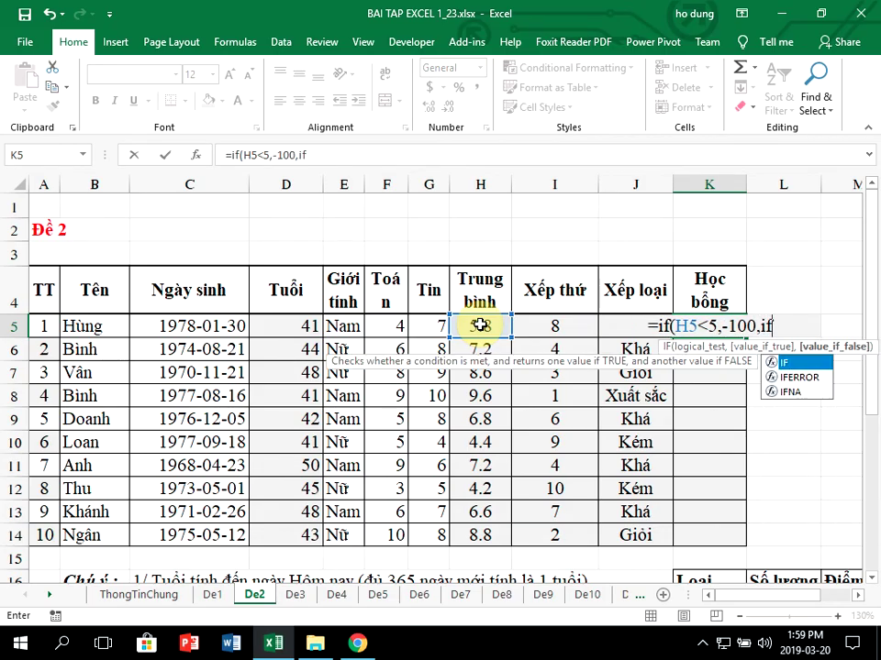
{"action": "type", "text": "(h5"}
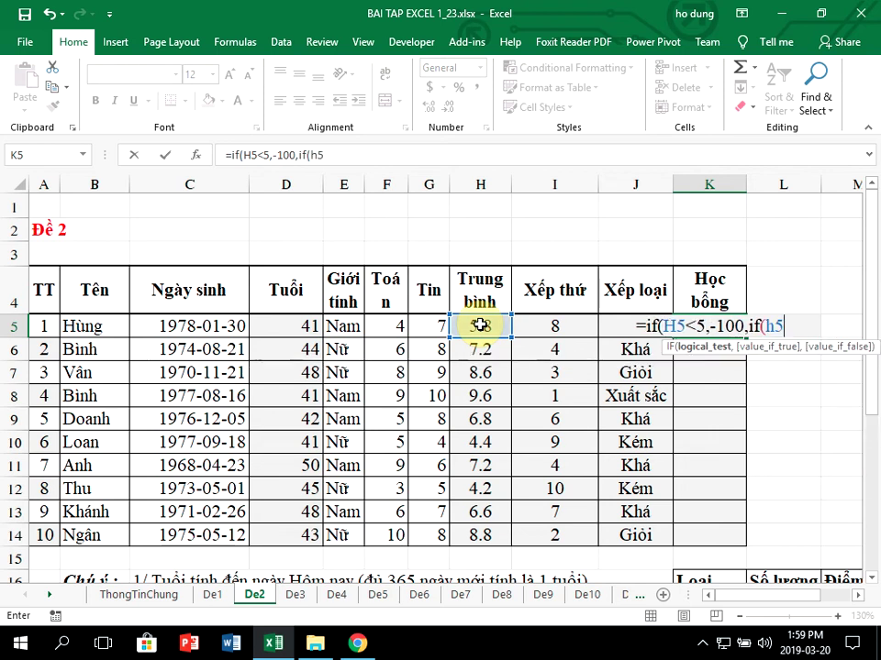
{"action": "type", "text": "<6.5"}
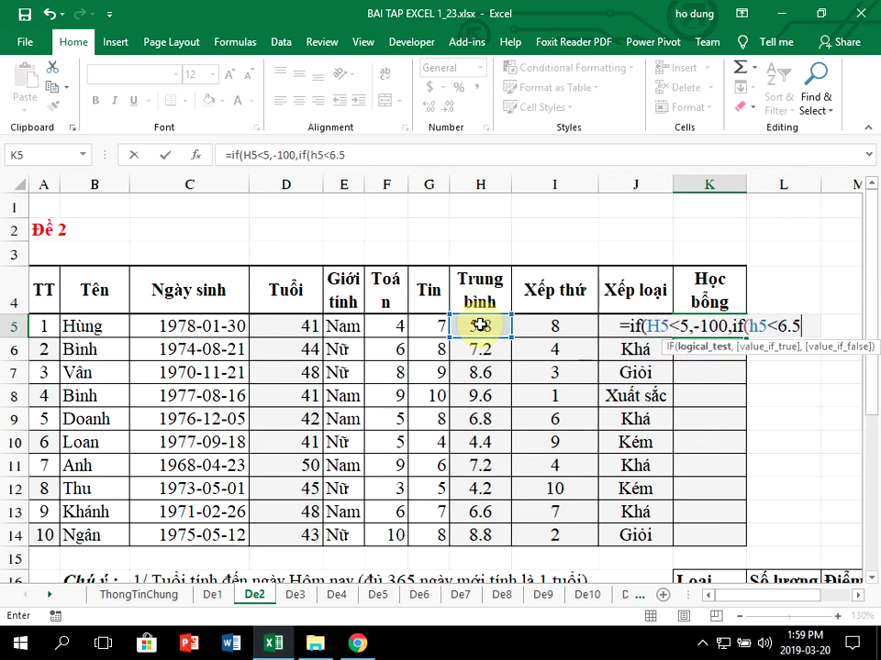
{"action": "type", "text": ","}
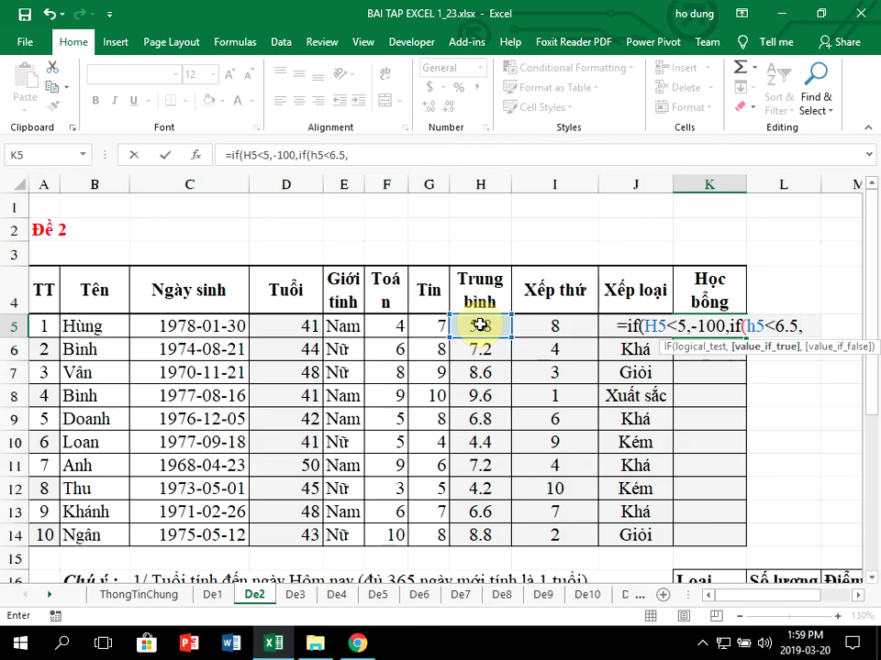
{"action": "type", "text": "0"}
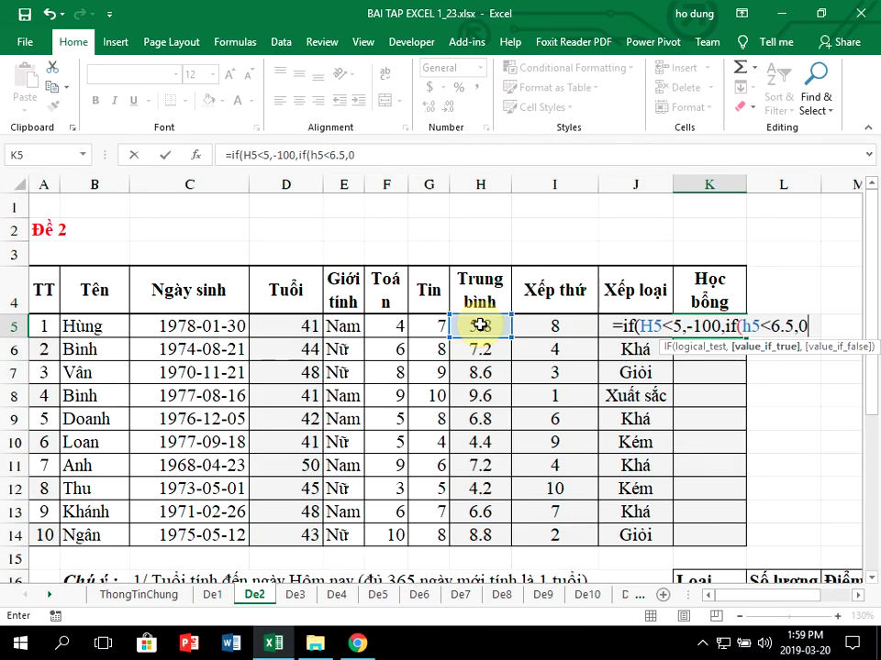
{"action": "type", "text": ",if"}
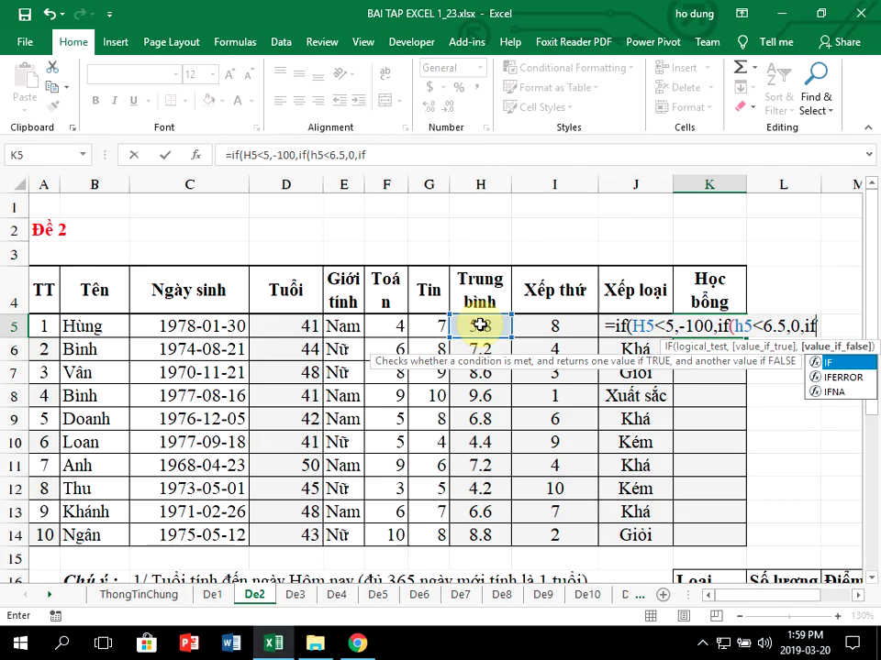
{"action": "type", "text": "(h5"}
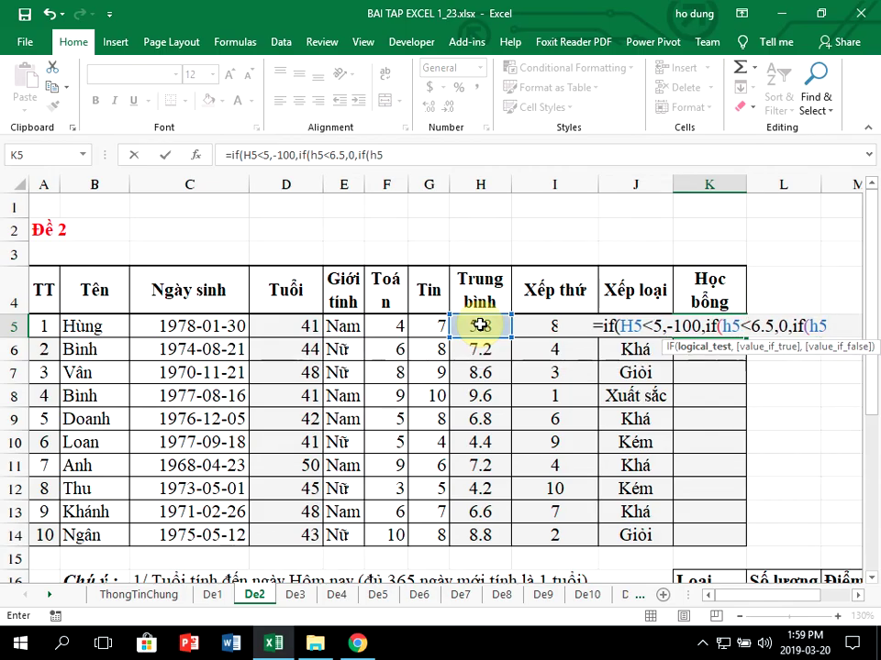
{"action": "type", "text": "<8"}
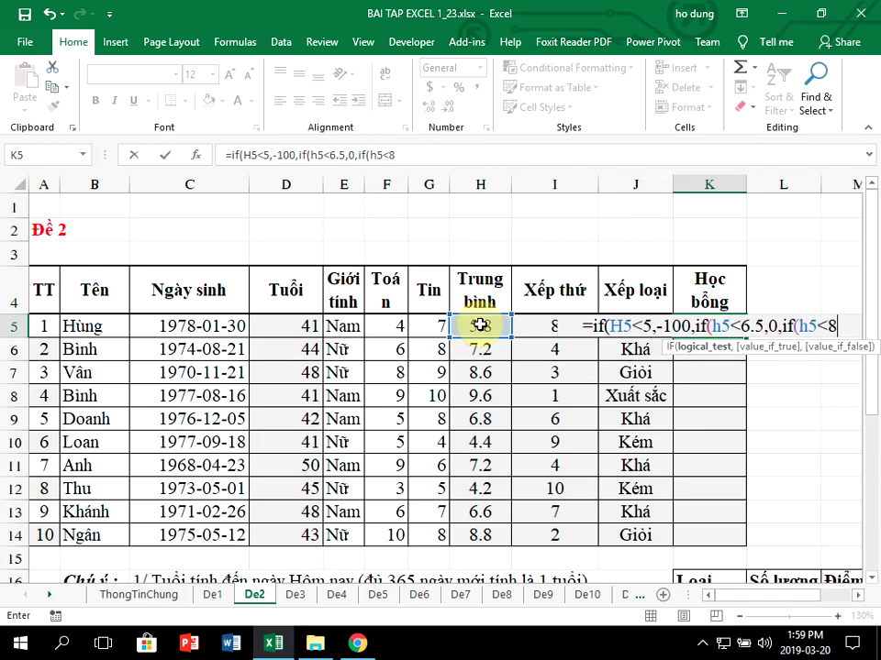
{"action": "type", "text": ",50"}
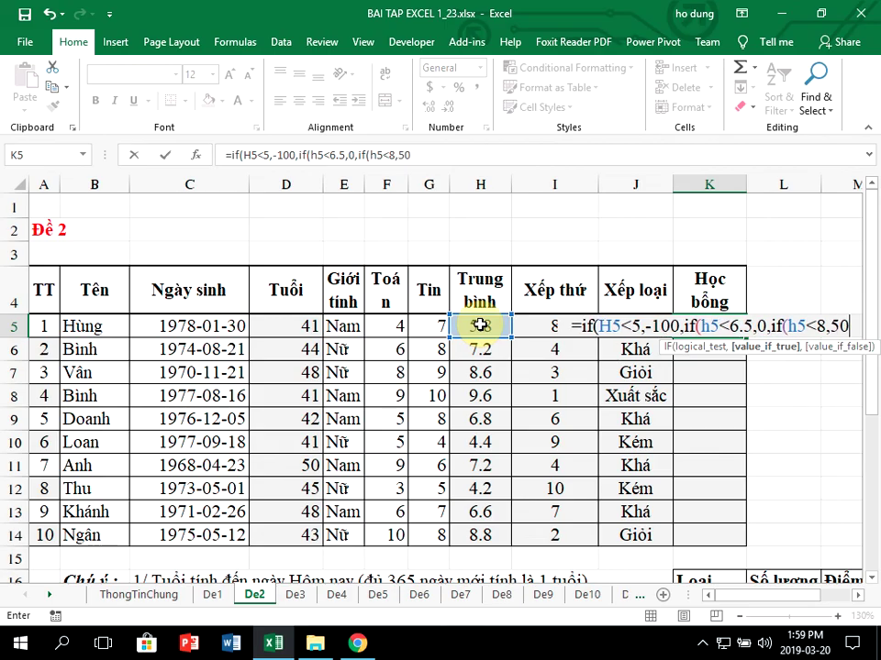
{"action": "type", "text": ",i"}
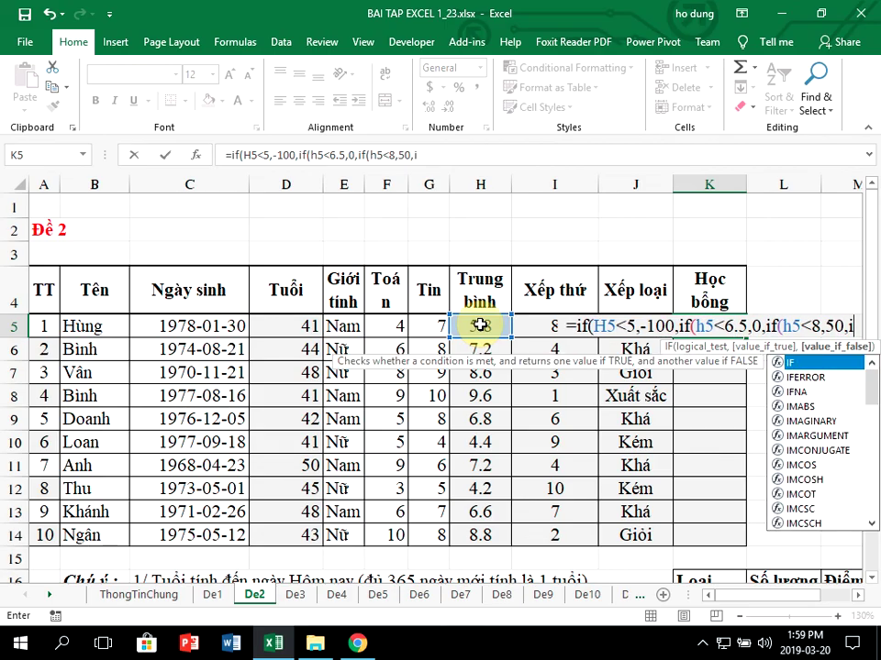
{"action": "type", "text": "f(h5"}
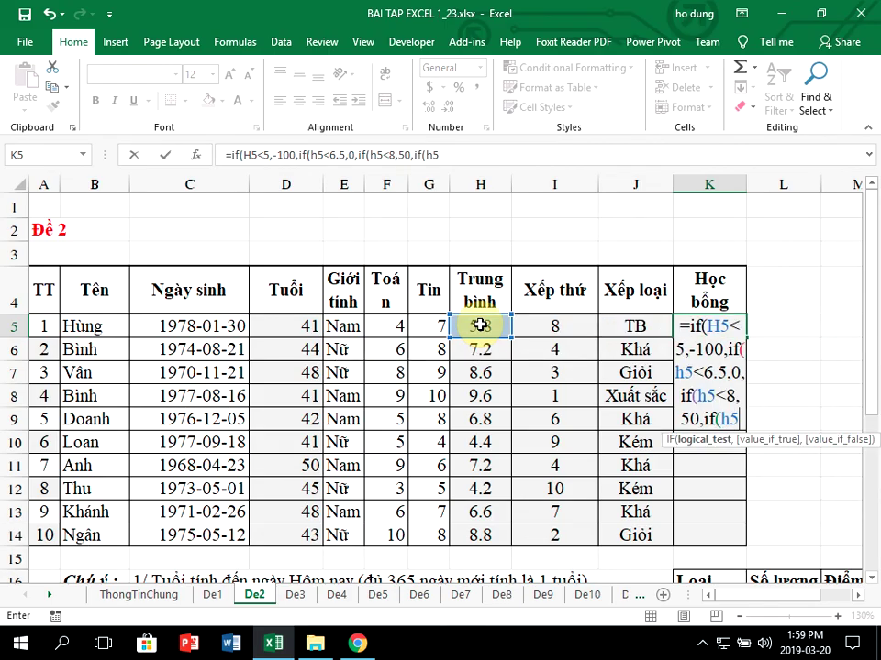
{"action": "type", "text": "<9."}
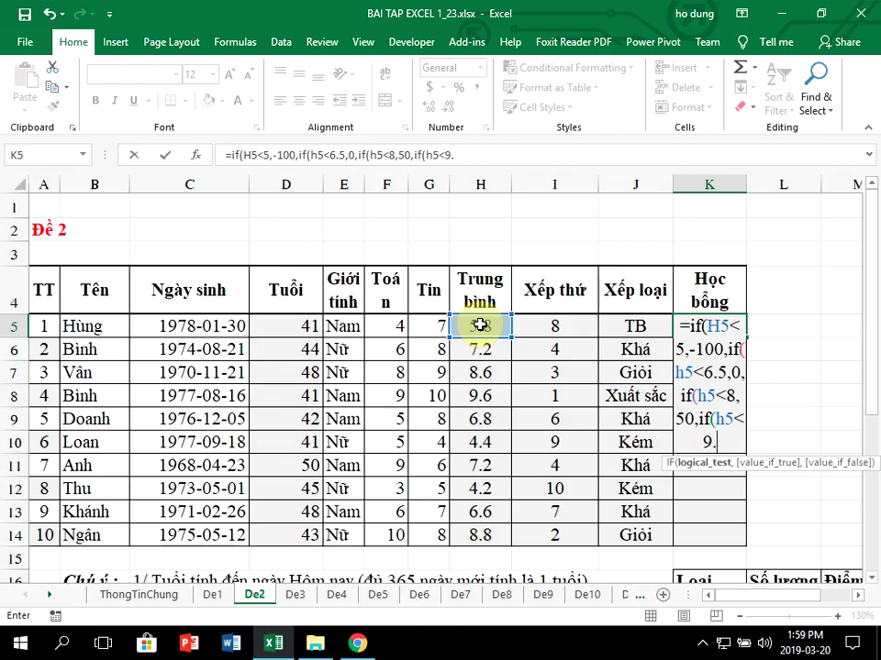
{"action": "type", "text": "5,1"}
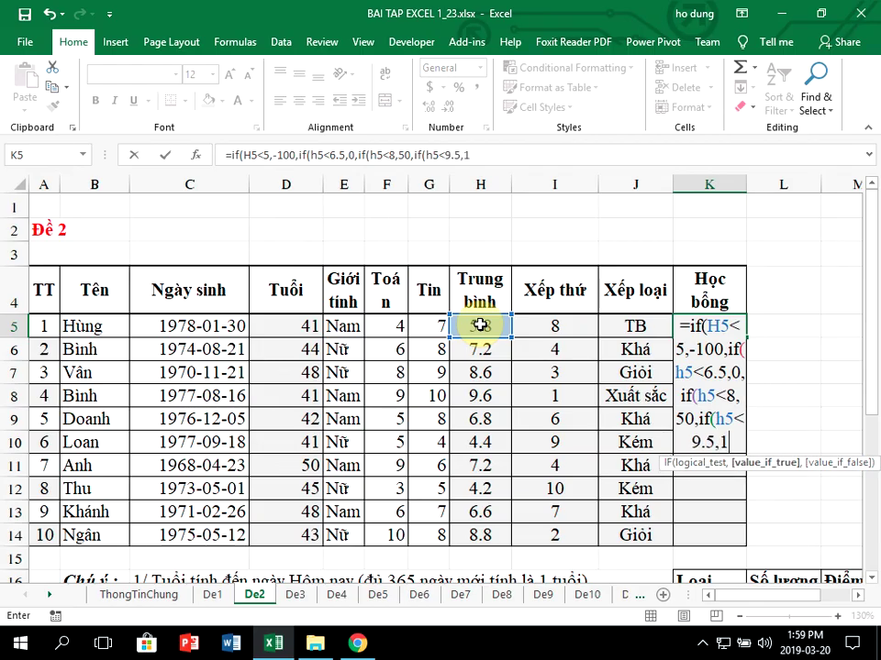
{"action": "type", "text": "00,2"}
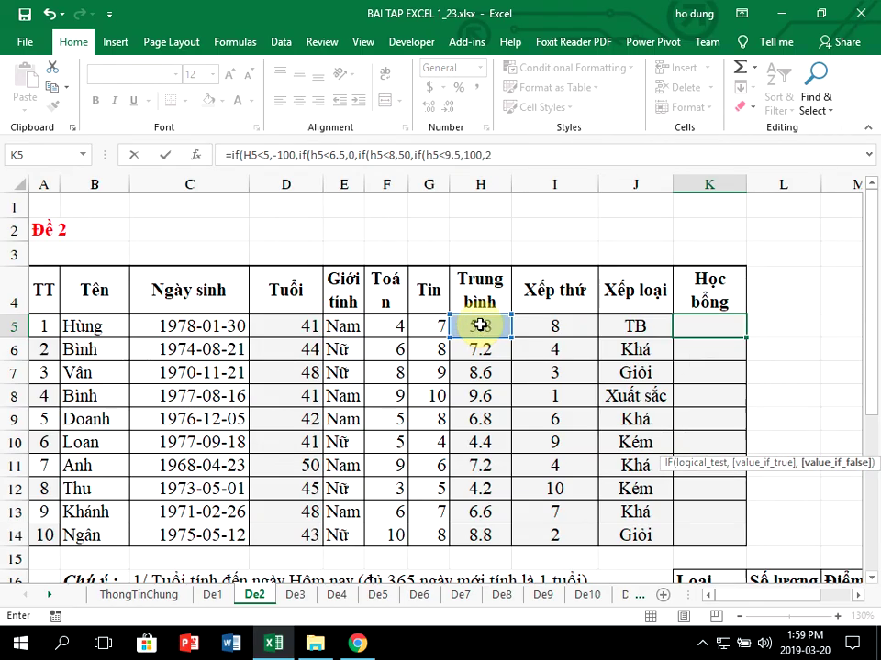
{"action": "type", "text": "00)"}
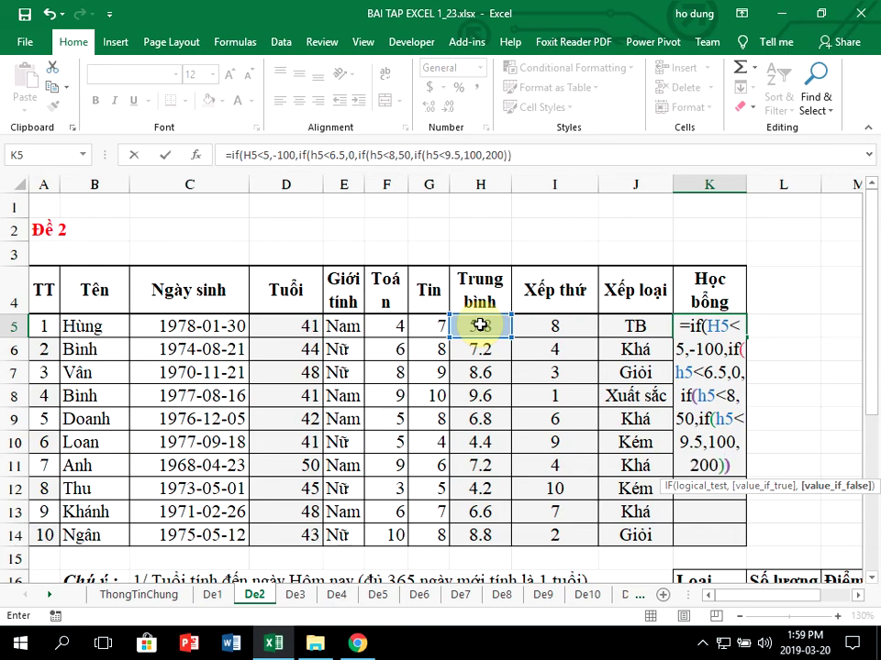
{"action": "type", "text": ")))"}
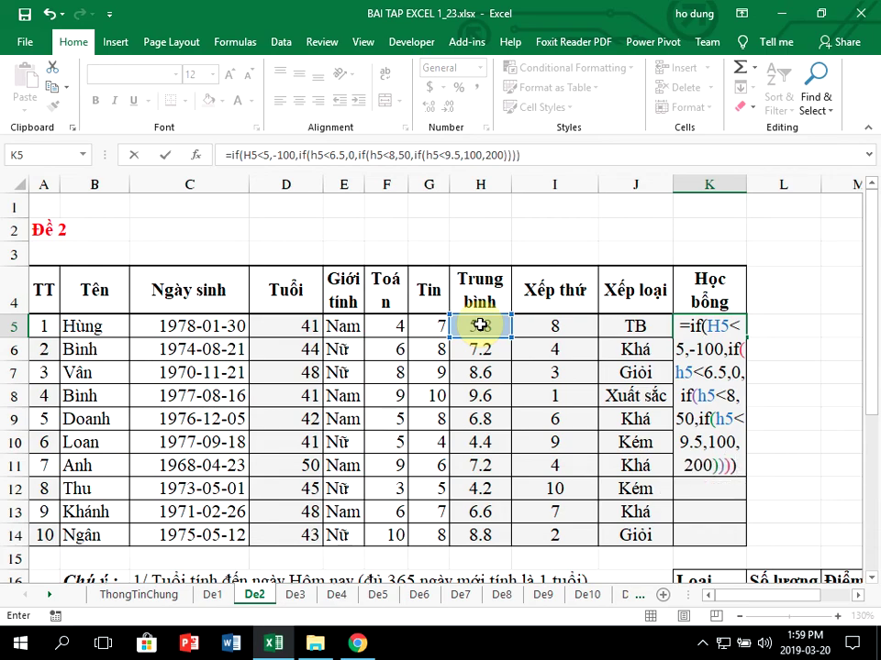
{"action": "key", "text": "Return"}
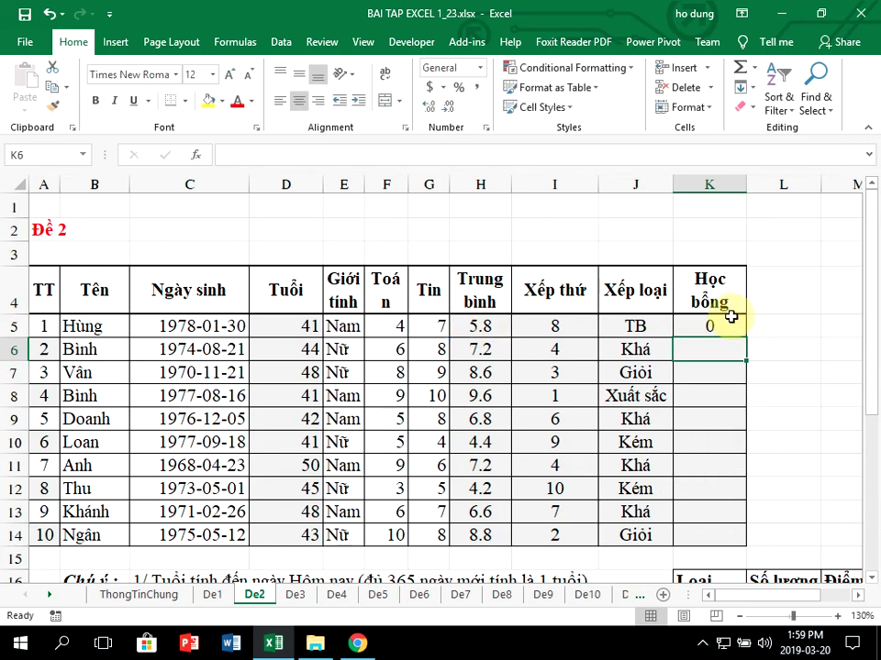
Copy the scholarship formula from K5 down to K14.
{"action": "left_click", "coordinate": [736, 325]}
{"action": "left_click_drag", "start_coordinate": [746, 337], "coordinate": [732, 543]}
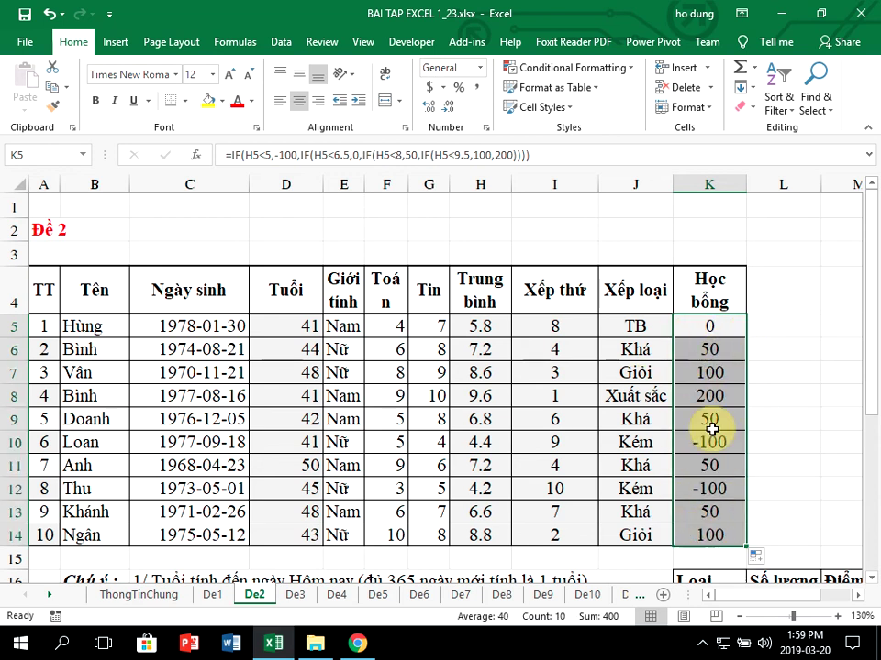
{"action": "left_click", "coordinate": [789, 373]}
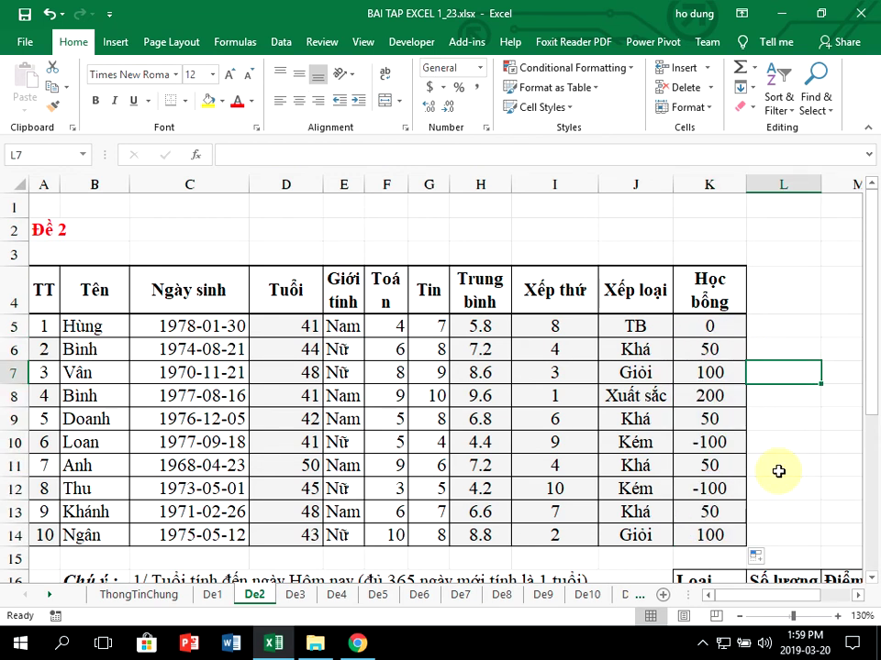
{"action": "left_click", "coordinate": [662, 442]}
Select the Kém count cell L17 and begin a COUNTIF formula.
{"action": "scroll", "coordinate": [683, 424], "scroll_direction": "down", "scroll_amount": 2}
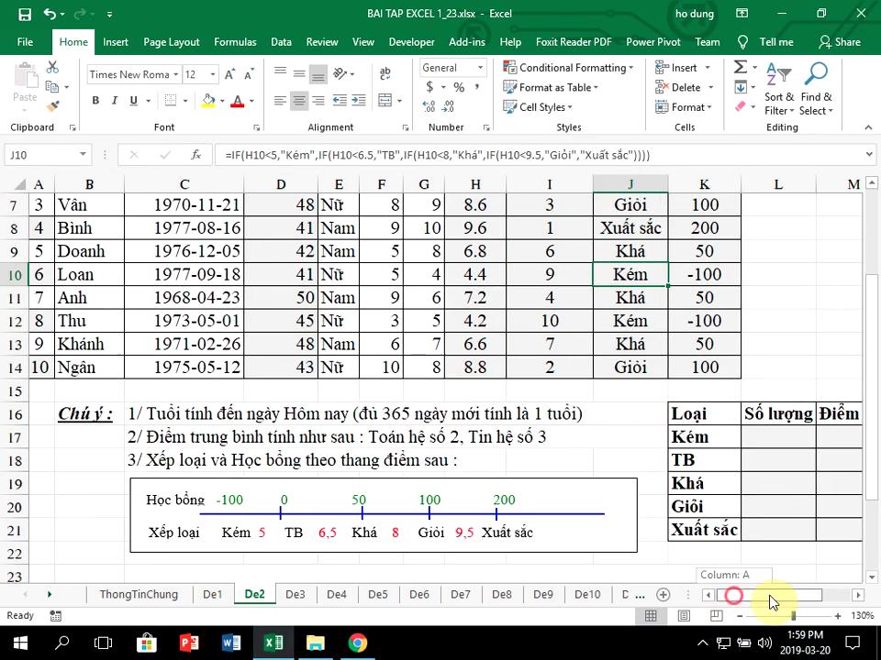
{"action": "left_click_drag", "start_coordinate": [730, 601], "coordinate": [772, 601]}
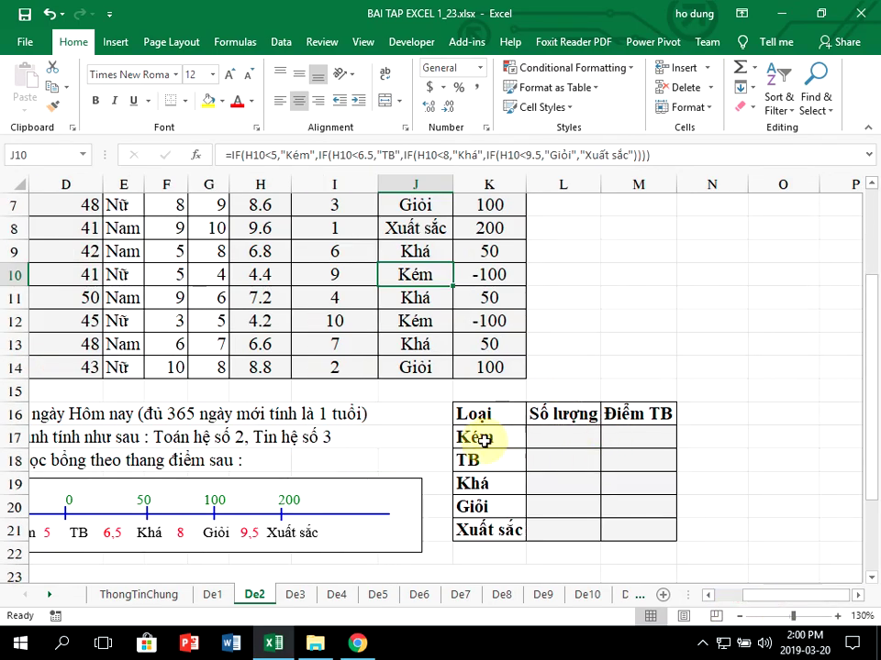
{"action": "left_click", "coordinate": [538, 437]}
{"action": "left_click", "coordinate": [560, 462]}
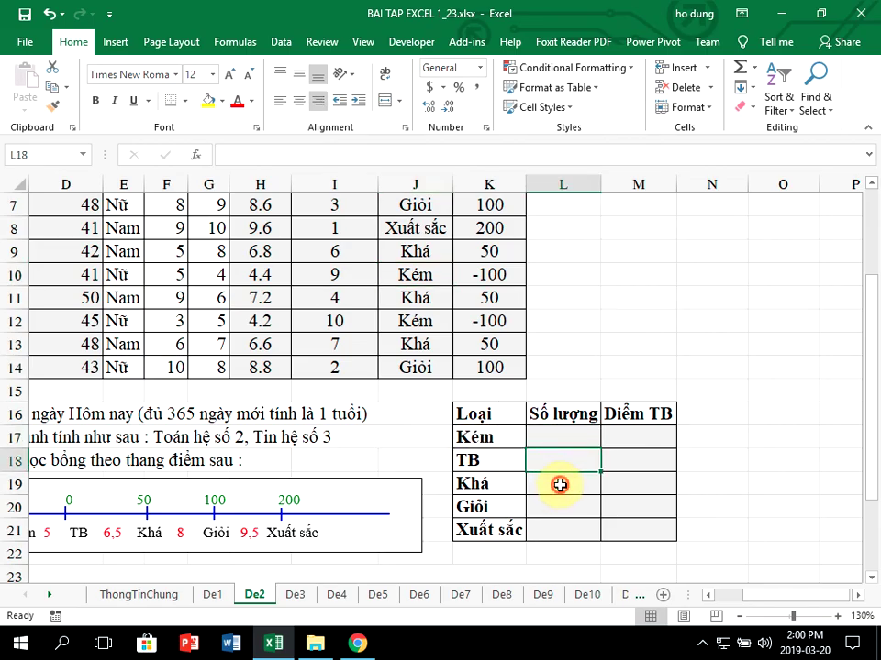
{"action": "left_click", "coordinate": [560, 483]}
{"action": "left_click", "coordinate": [555, 506]}
{"action": "left_click", "coordinate": [563, 535]}
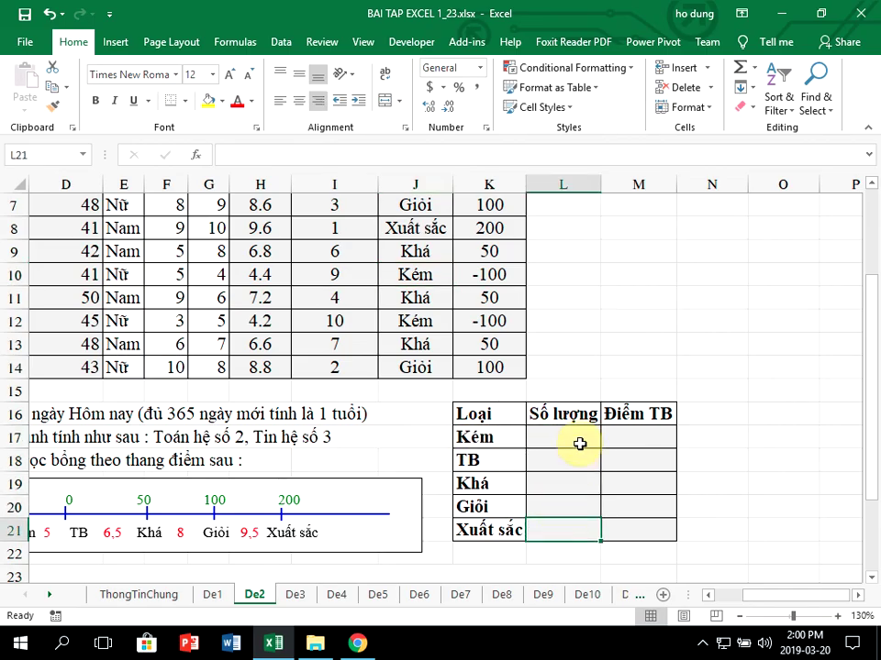
{"action": "left_click", "coordinate": [579, 444]}
{"action": "type", "text": "="}
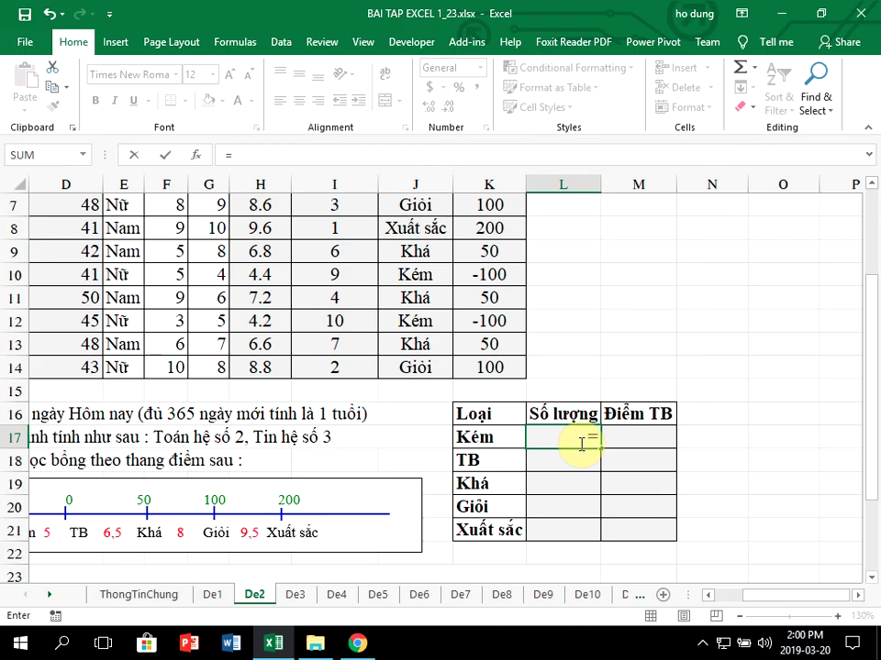
{"action": "type", "text": "countif"}
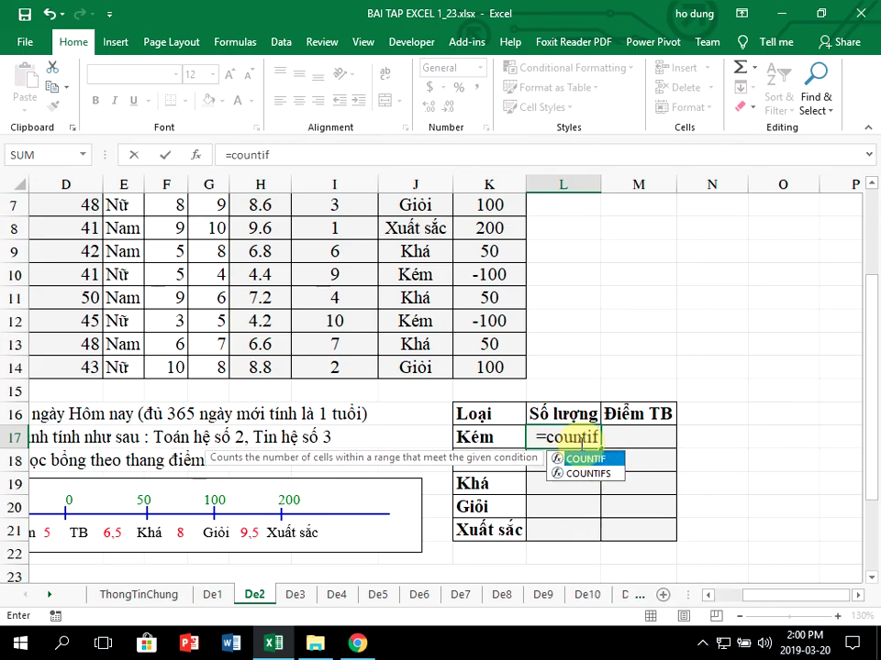
{"action": "type", "text": "("}
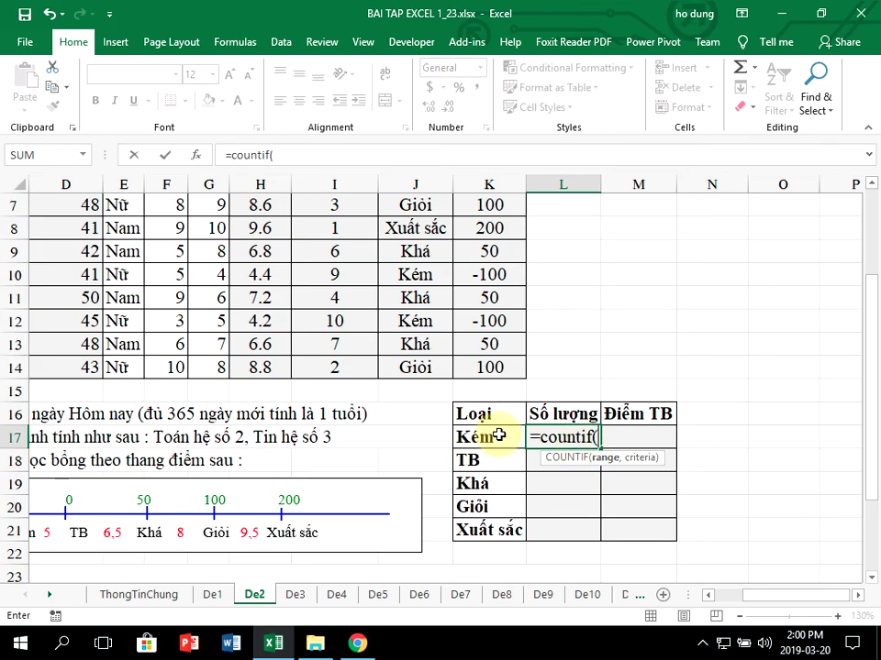
Complete =COUNTIF($J$5:$J$14,K17) in L17 with an absolute Xếp loại range.
{"action": "scroll", "coordinate": [490, 431], "scroll_direction": "up", "scroll_amount": 2}
{"action": "left_click_drag", "start_coordinate": [413, 325], "coordinate": [413, 535]}
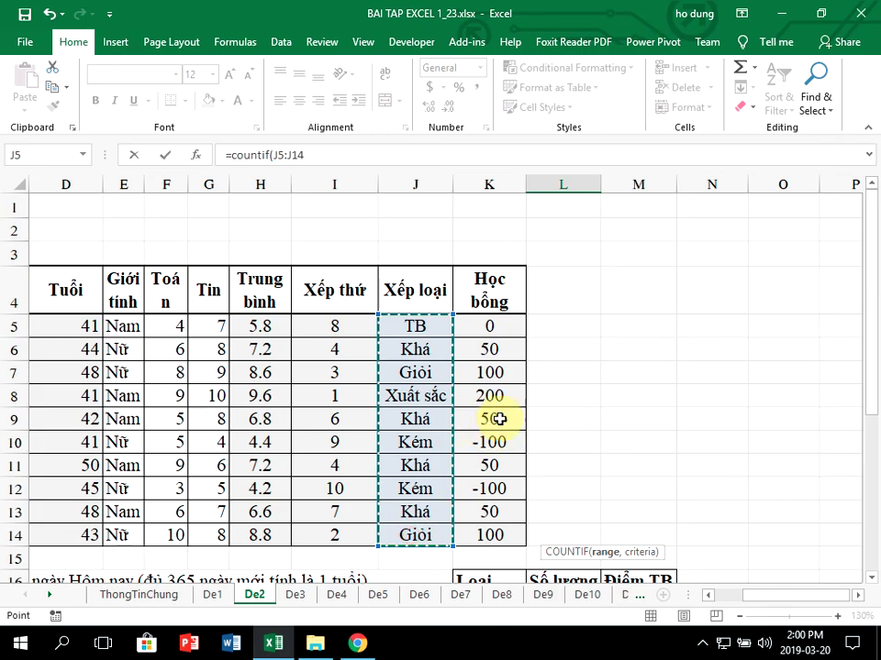
{"action": "scroll", "coordinate": [505, 426], "scroll_direction": "down", "scroll_amount": 3}
{"action": "scroll", "coordinate": [514, 358], "scroll_direction": "up", "scroll_amount": 2}
{"action": "scroll", "coordinate": [458, 348], "scroll_direction": "down", "scroll_amount": 1}
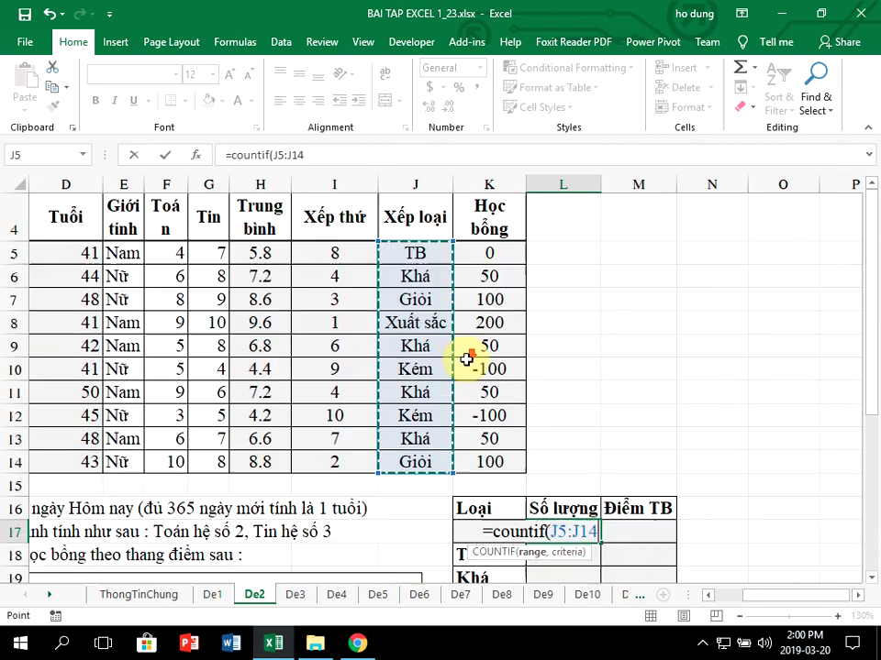
{"action": "scroll", "coordinate": [466, 360], "scroll_direction": "down", "scroll_amount": 1}
{"action": "key", "text": "F4"}
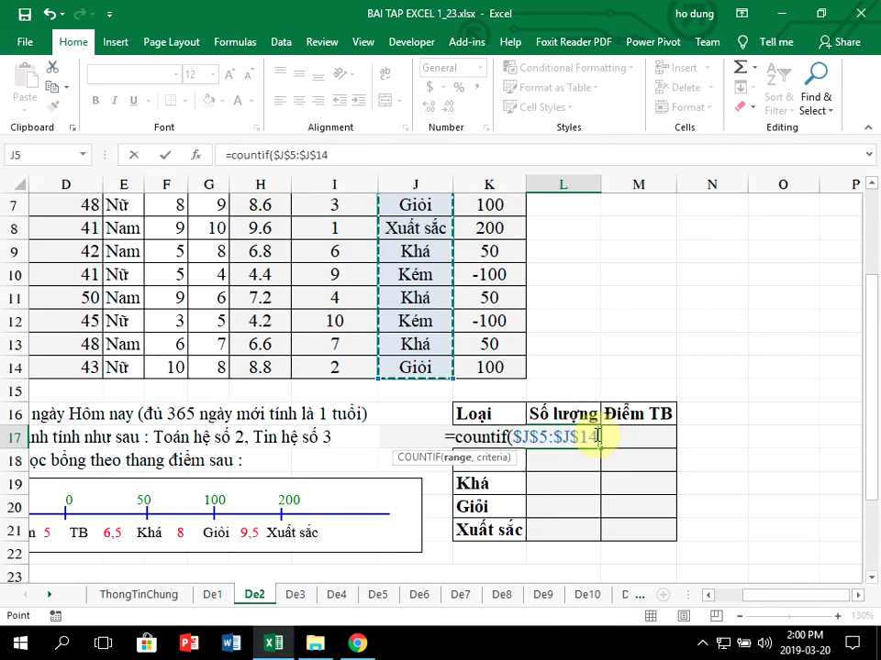
{"action": "type", "text": ","}
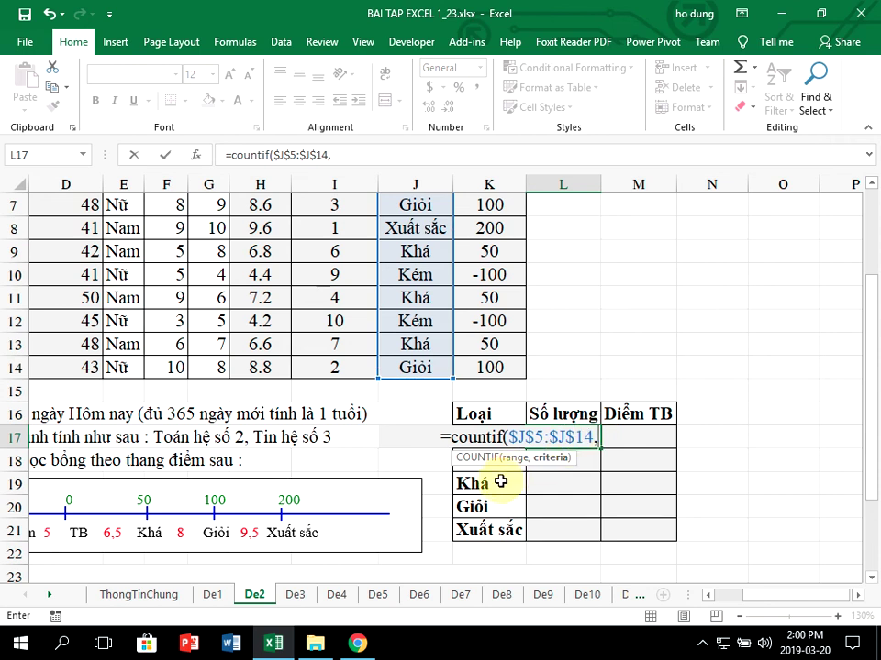
{"action": "left_click", "coordinate": [493, 484]}
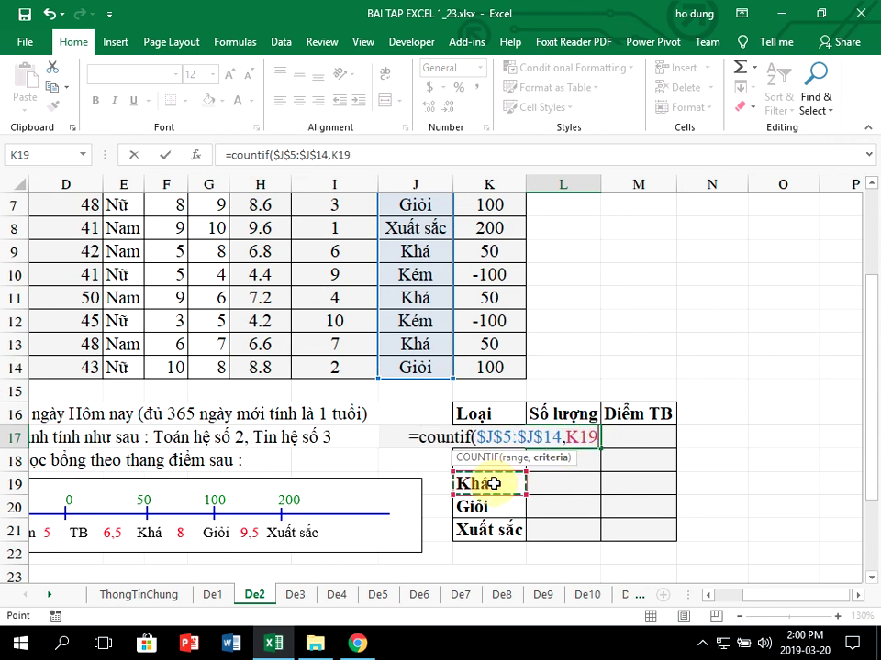
{"action": "key", "text": "Up"}
{"action": "key", "text": "Up"}
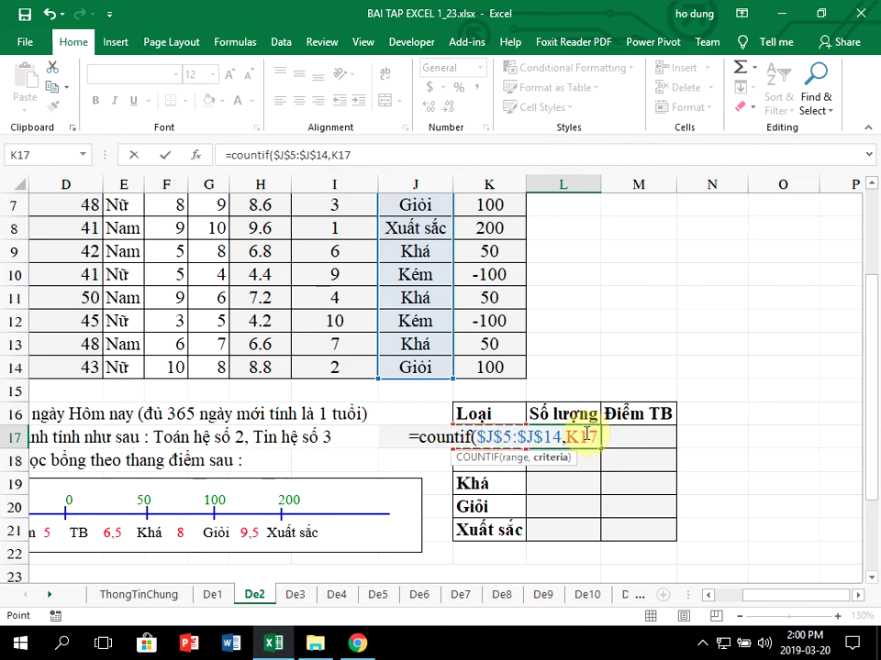
{"action": "type", "text": ")"}
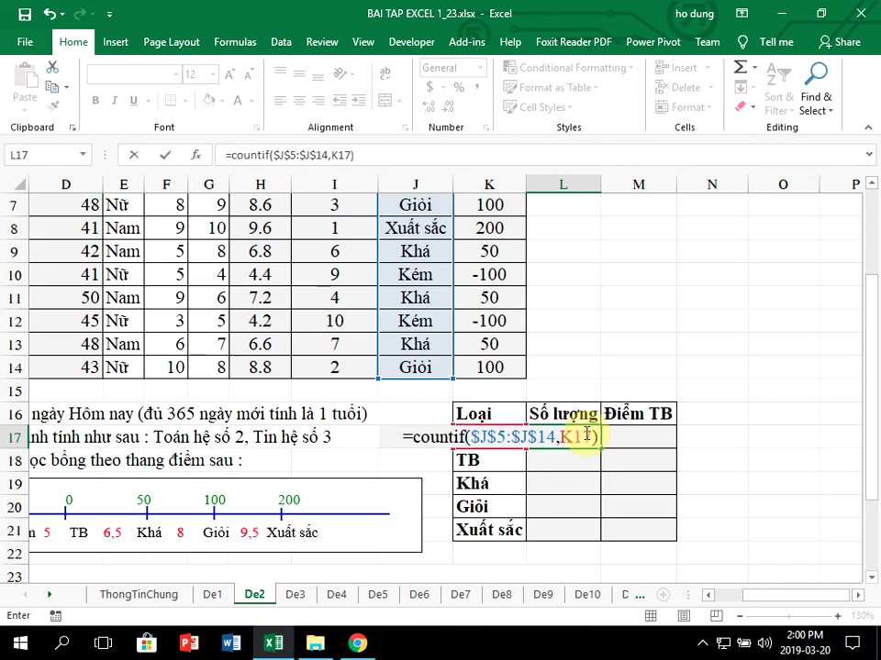
{"action": "key", "text": "Return"}
Copy the count formula down to L21, giving 2, 1, 4, 2 and 1.
{"action": "left_click", "coordinate": [585, 435]}
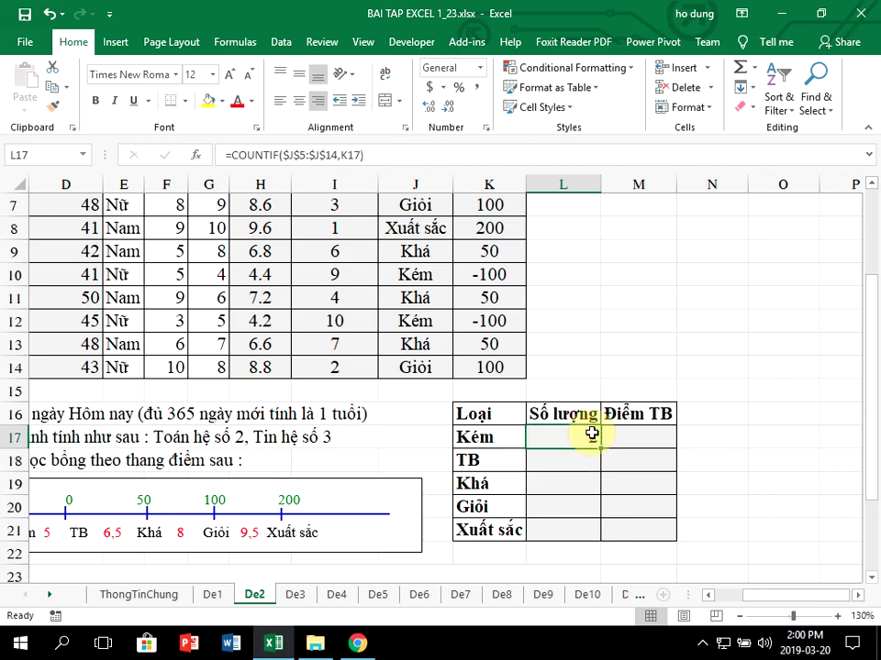
{"action": "left_click_drag", "start_coordinate": [601, 450], "coordinate": [592, 528]}
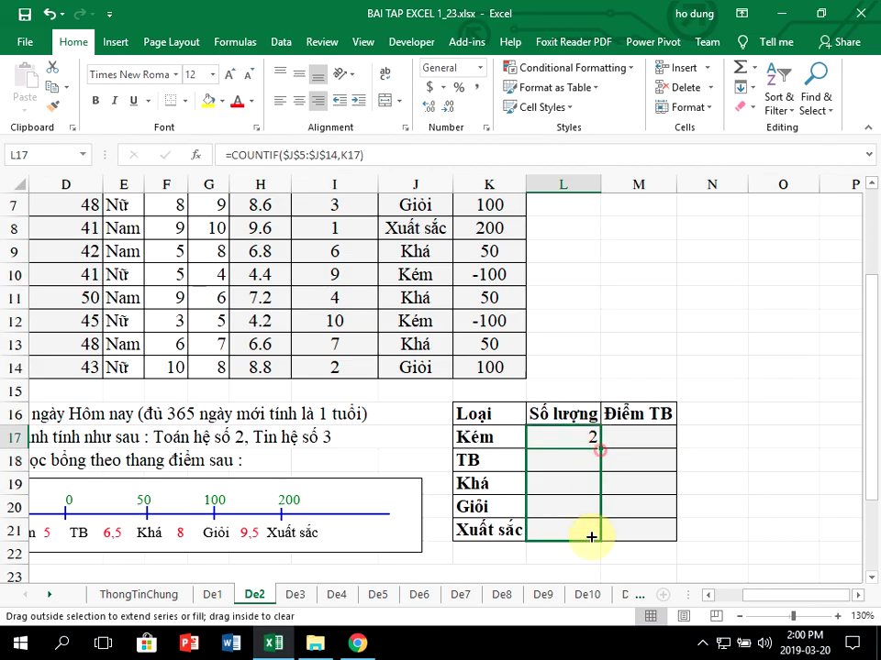
{"action": "left_click", "coordinate": [564, 463]}
{"action": "scroll", "coordinate": [551, 471], "scroll_direction": "up", "scroll_amount": 1}
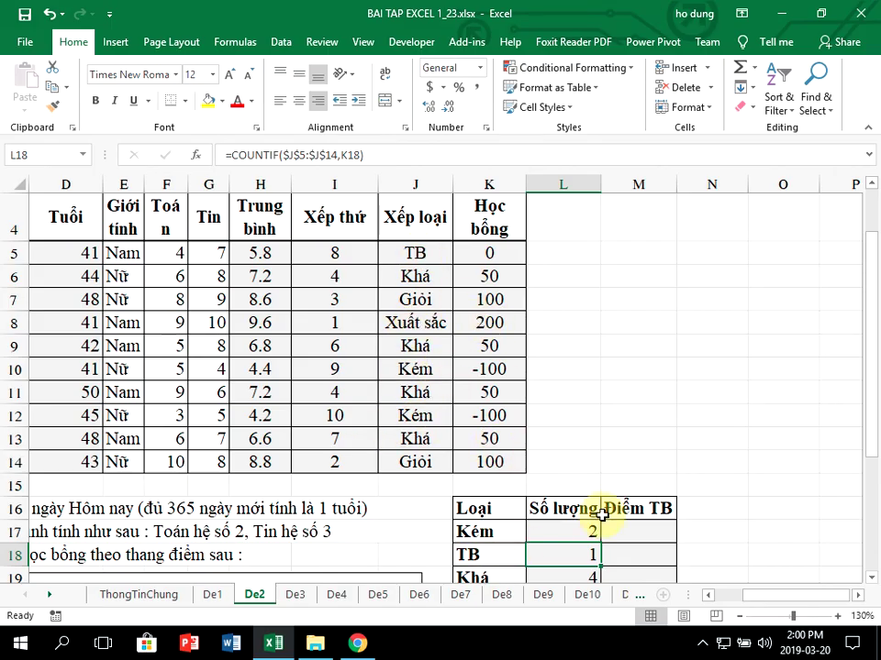
{"action": "scroll", "coordinate": [583, 467], "scroll_direction": "down", "scroll_amount": 1}
{"action": "scroll", "coordinate": [546, 479], "scroll_direction": "up", "scroll_amount": 1}
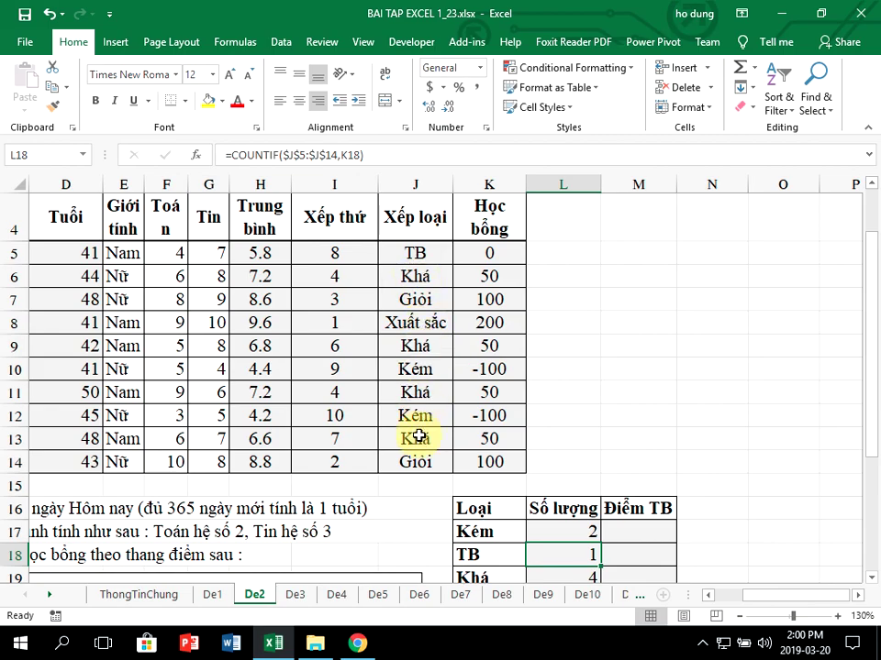
{"action": "scroll", "coordinate": [648, 510], "scroll_direction": "down", "scroll_amount": 1}
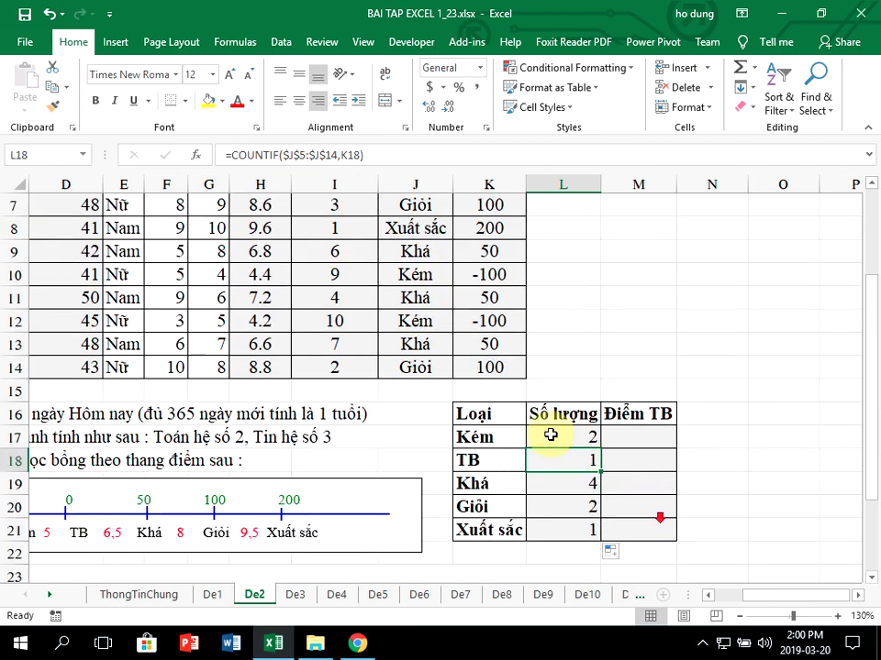
Check the Kém, TB, Giỏi and Xuất sắc labels against their counts.
{"action": "left_click", "coordinate": [472, 439]}
{"action": "left_click", "coordinate": [490, 461]}
{"action": "left_click", "coordinate": [481, 506]}
{"action": "left_click", "coordinate": [487, 532]}
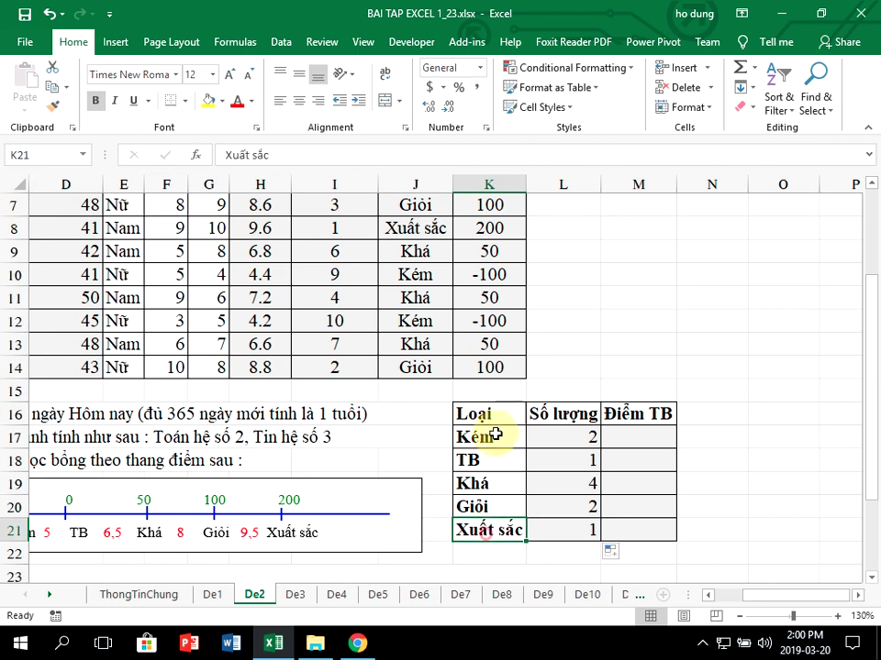
{"action": "left_click", "coordinate": [499, 438]}
{"action": "left_click", "coordinate": [646, 436]}
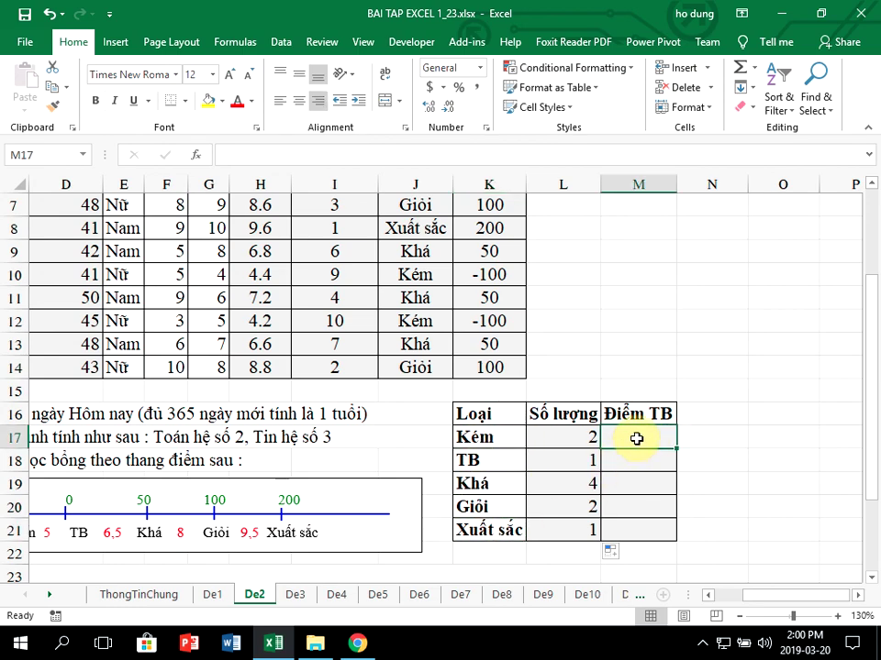
Enter =SUMIF($J$5:$J$14,K17,$H$5:$H$14) in M17 to total the Kém scores.
{"action": "type", "text": "="}
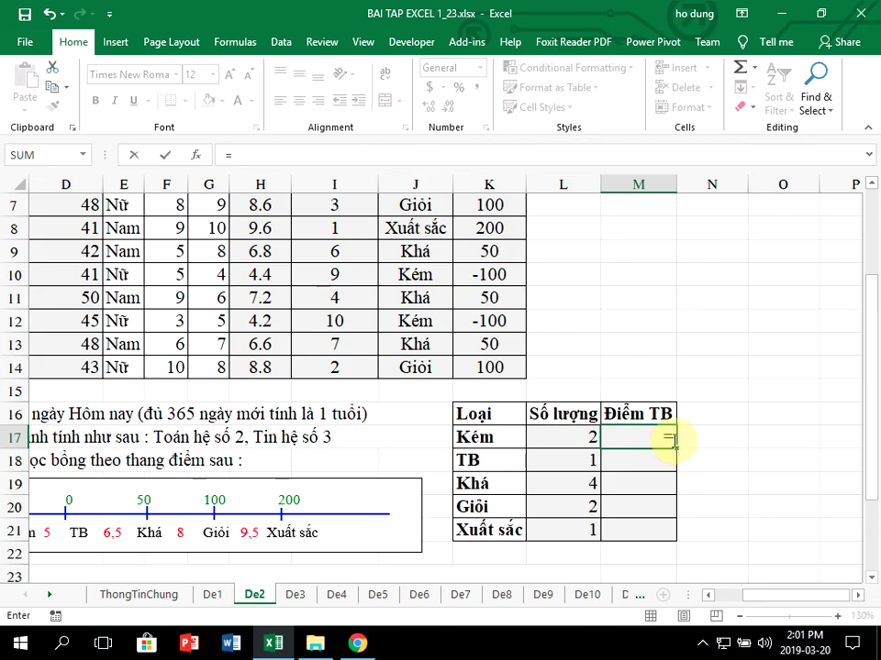
{"action": "type", "text": "sumif"}
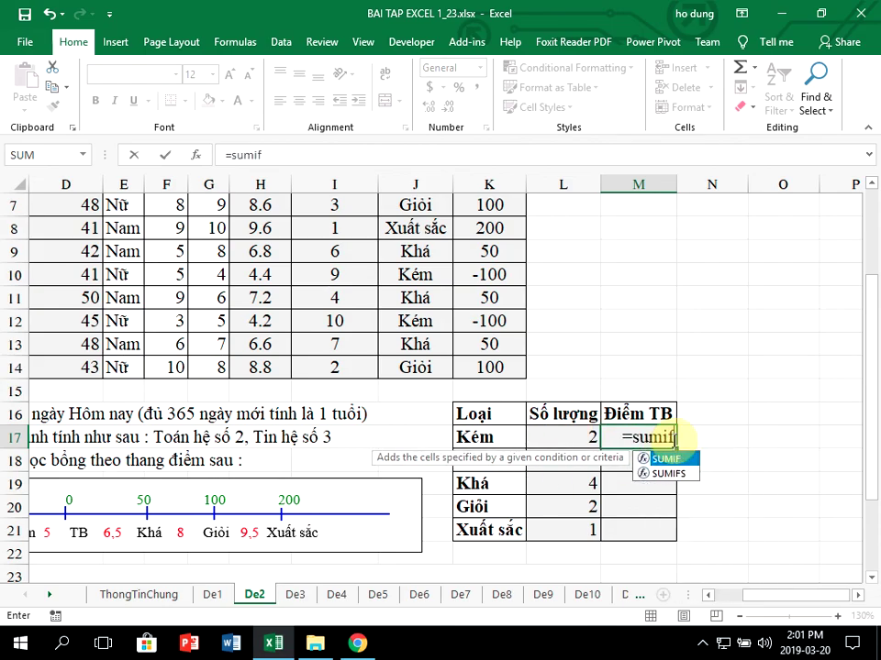
{"action": "type", "text": "("}
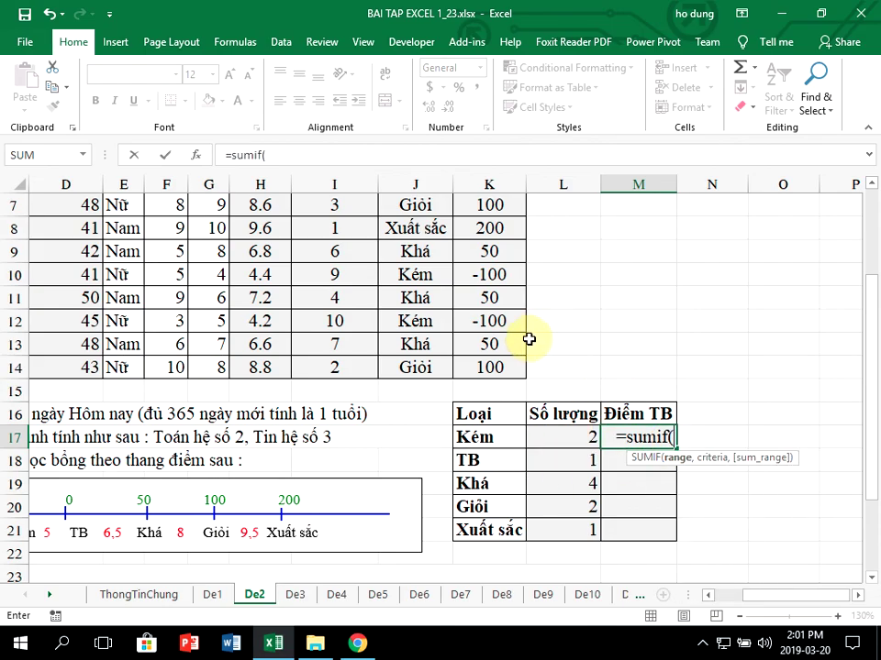
{"action": "scroll", "coordinate": [529, 339], "scroll_direction": "up", "scroll_amount": 1}
{"action": "left_click_drag", "start_coordinate": [413, 253], "coordinate": [418, 465]}
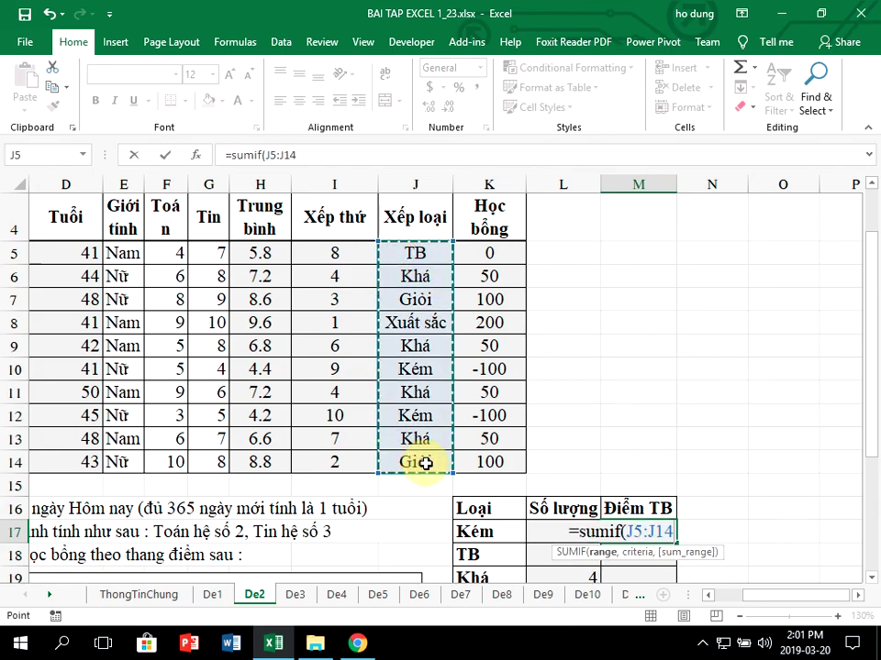
{"action": "key", "text": "F4"}
{"action": "type", "text": "$J$14,"}
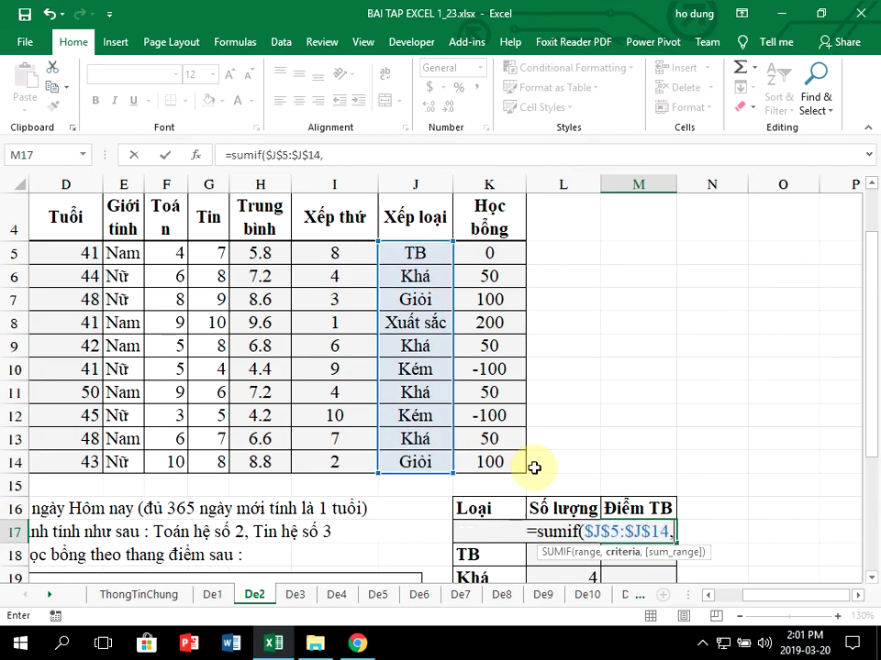
{"action": "left_click", "coordinate": [468, 556]}
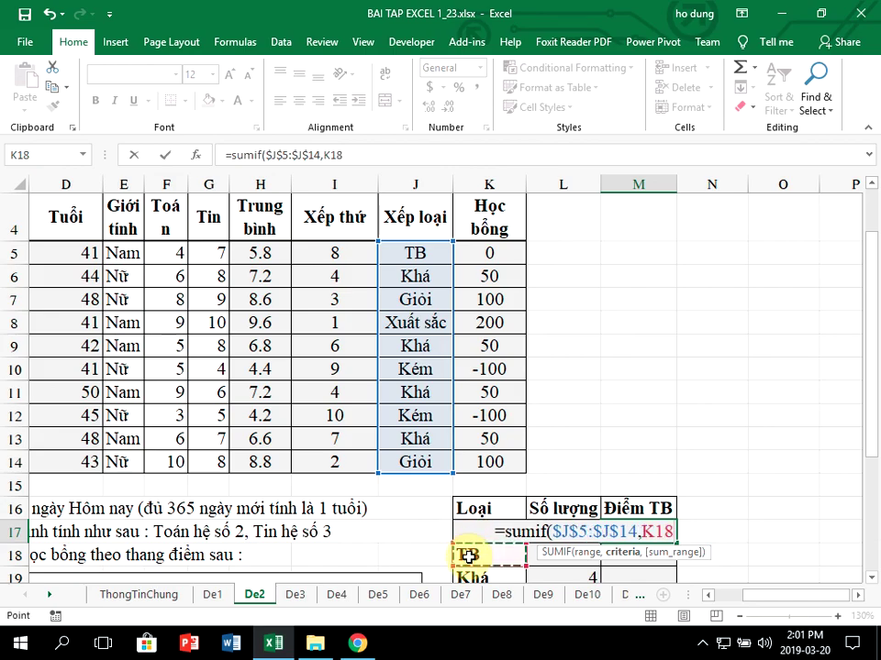
{"action": "key", "text": "Up"}
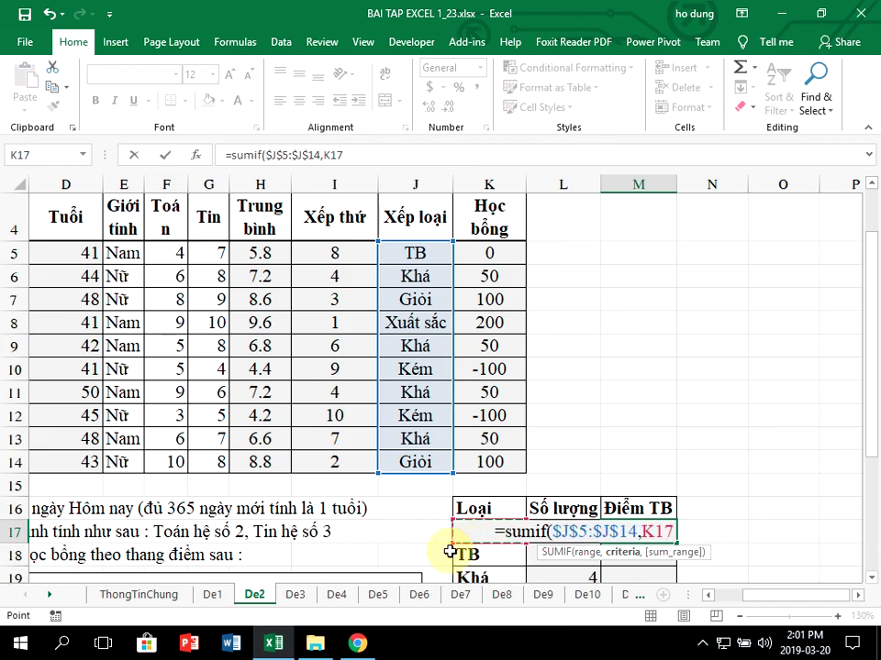
{"action": "type", "text": ","}
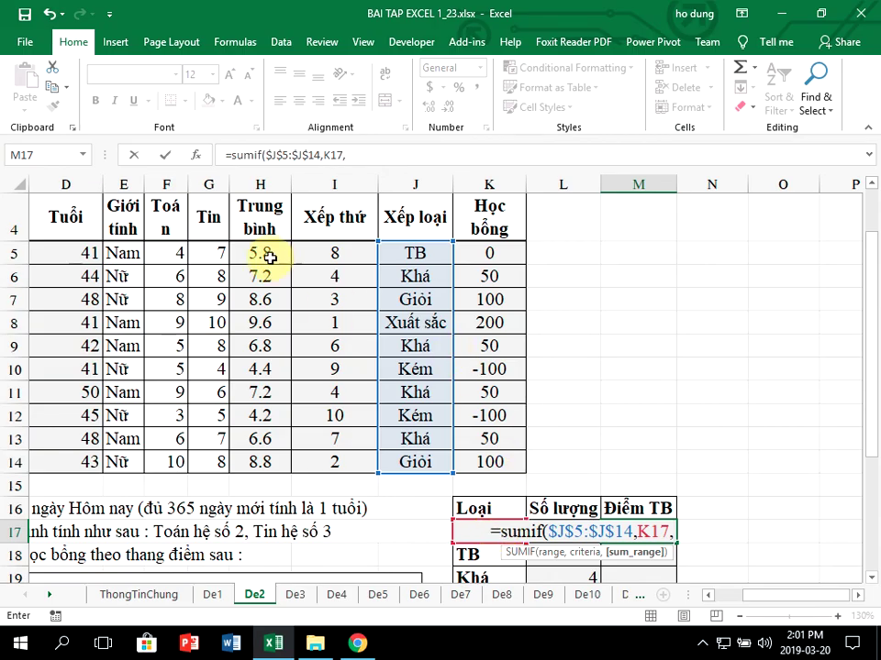
{"action": "left_click_drag", "start_coordinate": [259, 252], "coordinate": [253, 461]}
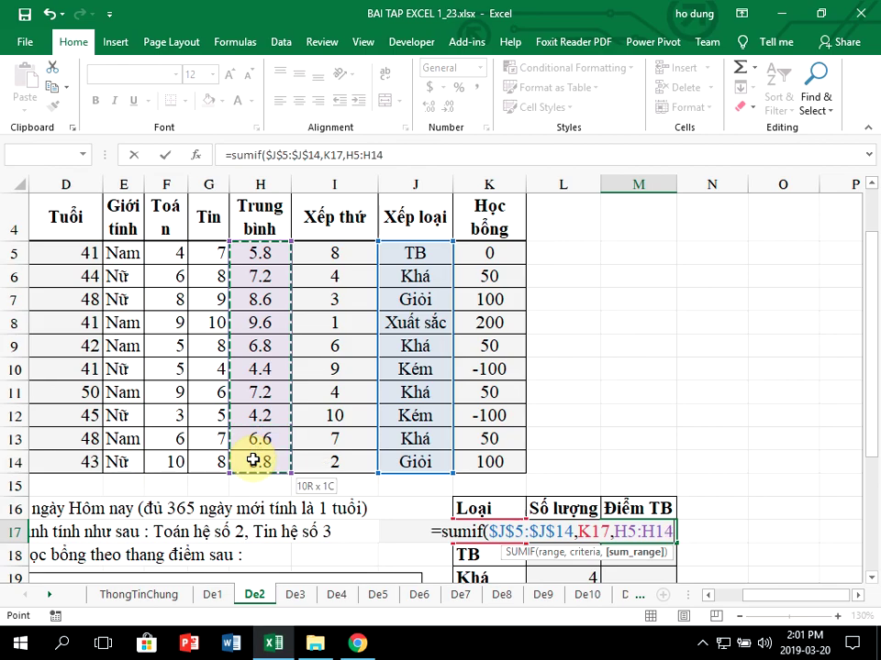
{"action": "key", "text": "F4"}
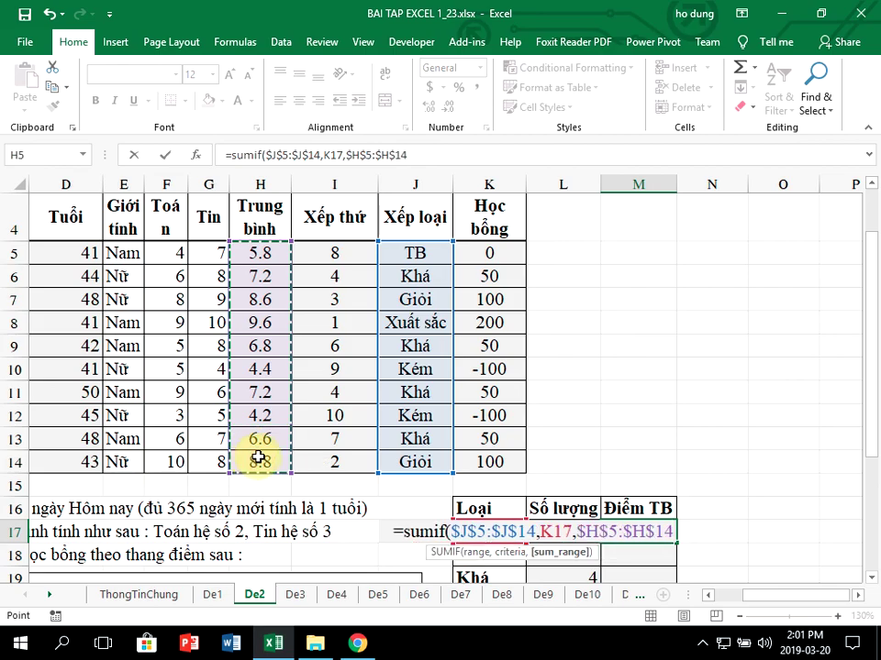
{"action": "type", "text": ")"}
{"action": "key", "text": "Return"}
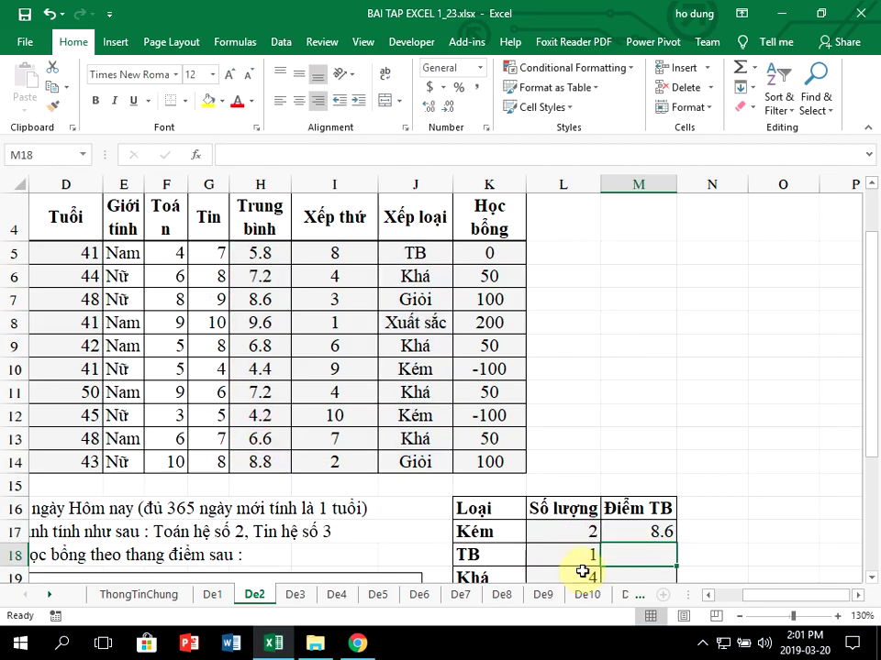
Divide the M17 total by the Kém count L17 to get its average.
{"action": "left_click", "coordinate": [649, 530]}
{"action": "double_click", "coordinate": [660, 531]}
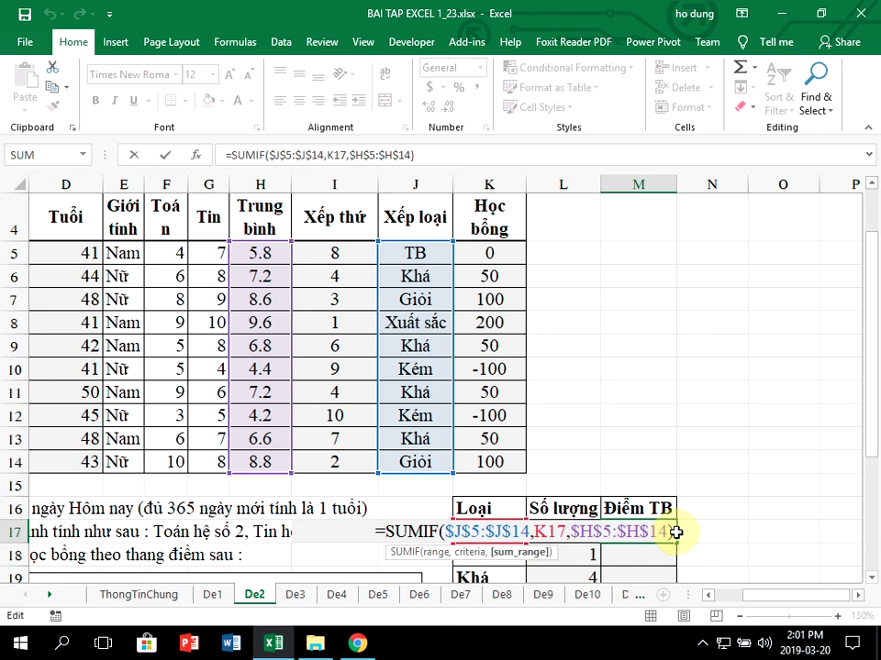
{"action": "left_click", "coordinate": [672, 532]}
{"action": "type", "text": "/"}
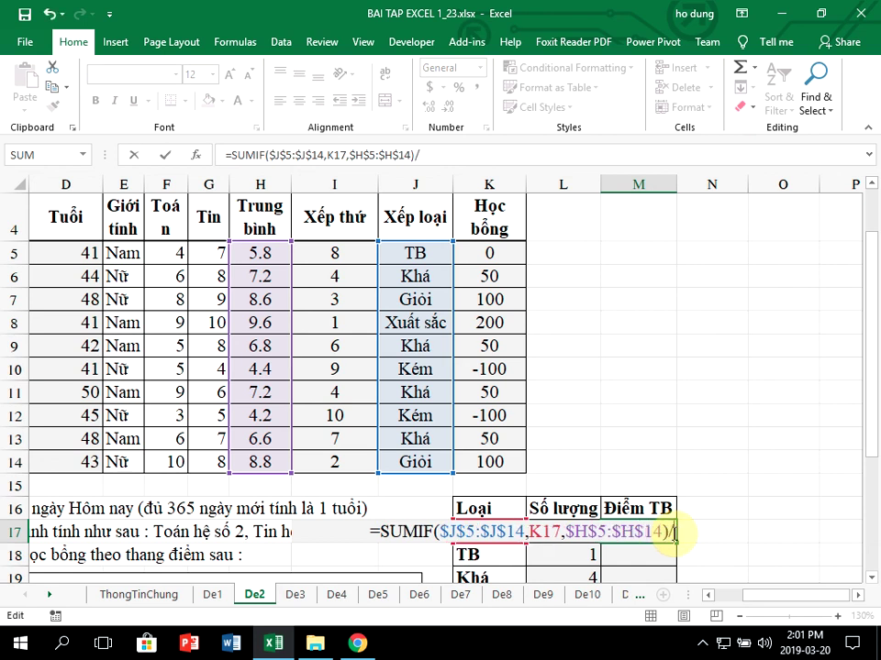
{"action": "left_click", "coordinate": [556, 556]}
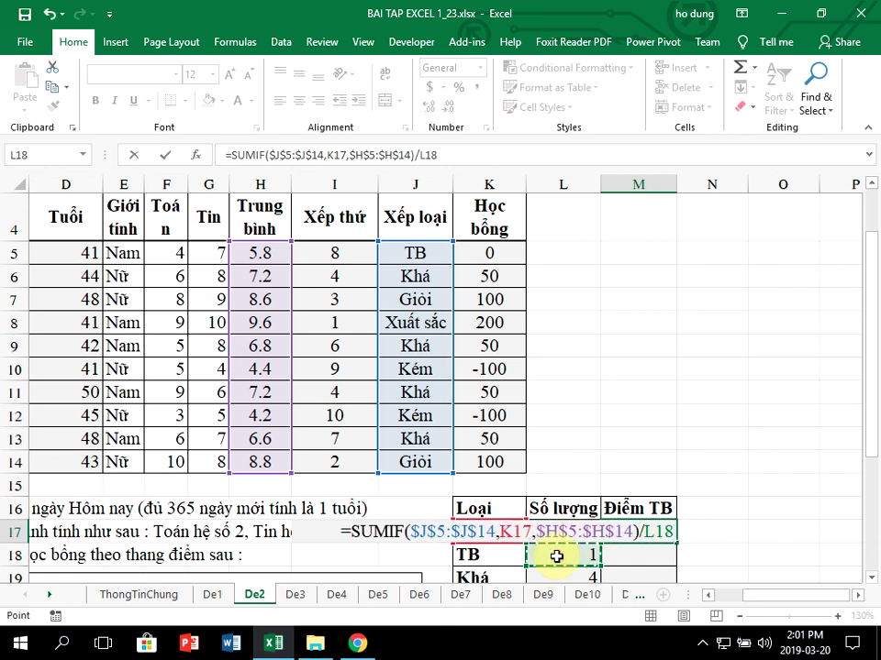
{"action": "key", "text": "Up"}
{"action": "key", "text": "Return"}
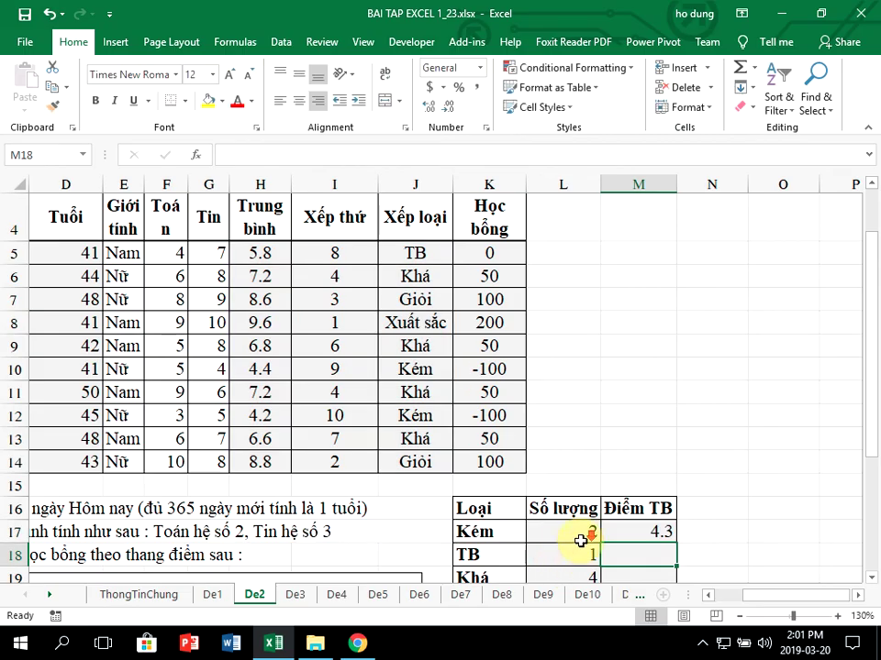
Copy the average formula down to M21, giving 4.3, 5.8, 6.95, 8.7 and 9.6.
{"action": "scroll", "coordinate": [527, 556], "scroll_direction": "down", "scroll_amount": 1}
{"action": "left_click", "coordinate": [666, 446]}
{"action": "left_click_drag", "start_coordinate": [677, 448], "coordinate": [668, 540]}
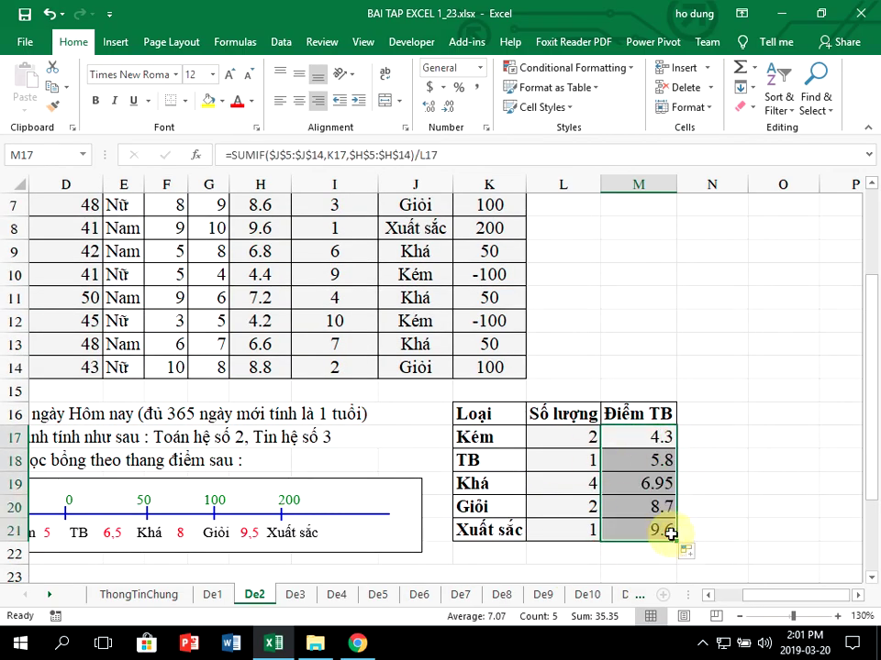
{"action": "left_click", "coordinate": [716, 470]}
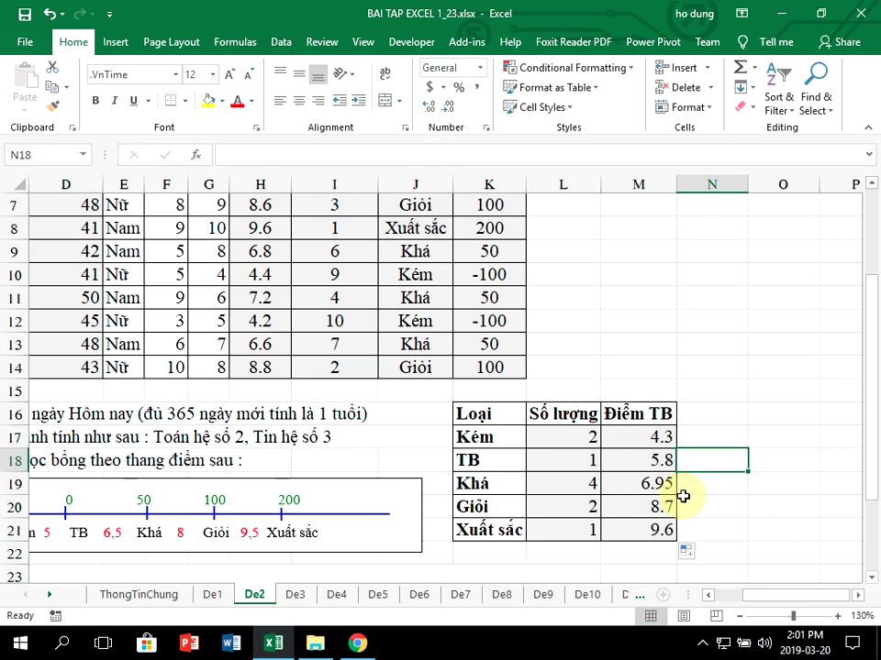